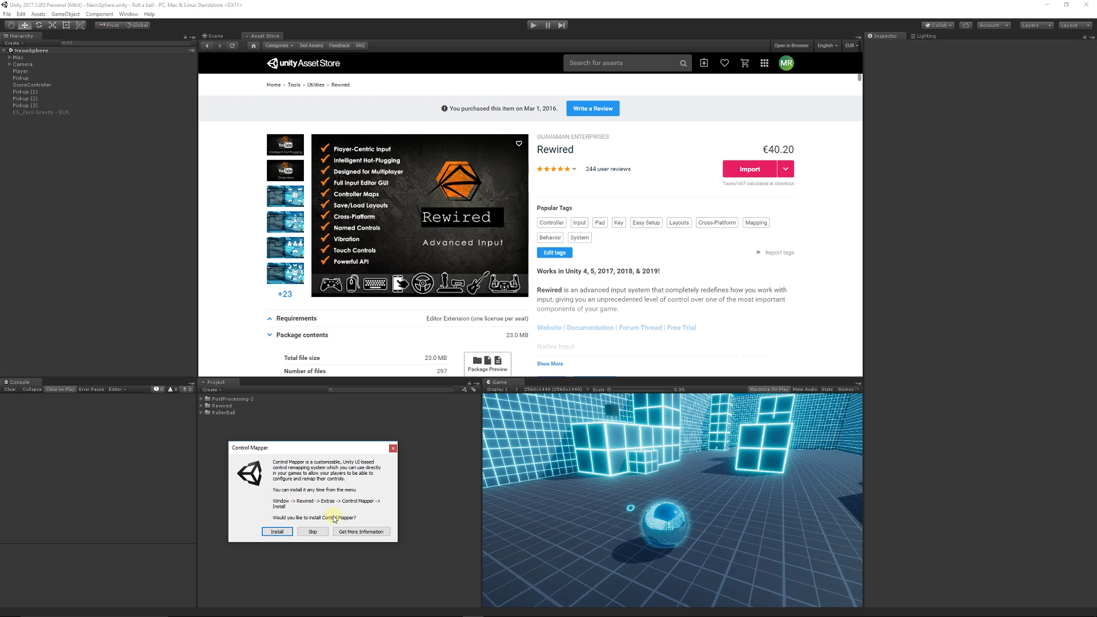
- Complete the Rewired installer's optional packages: install Control Mapper, skip Touch Controls and install the local documentation
{"action": "left_click", "coordinate": [285, 533]}
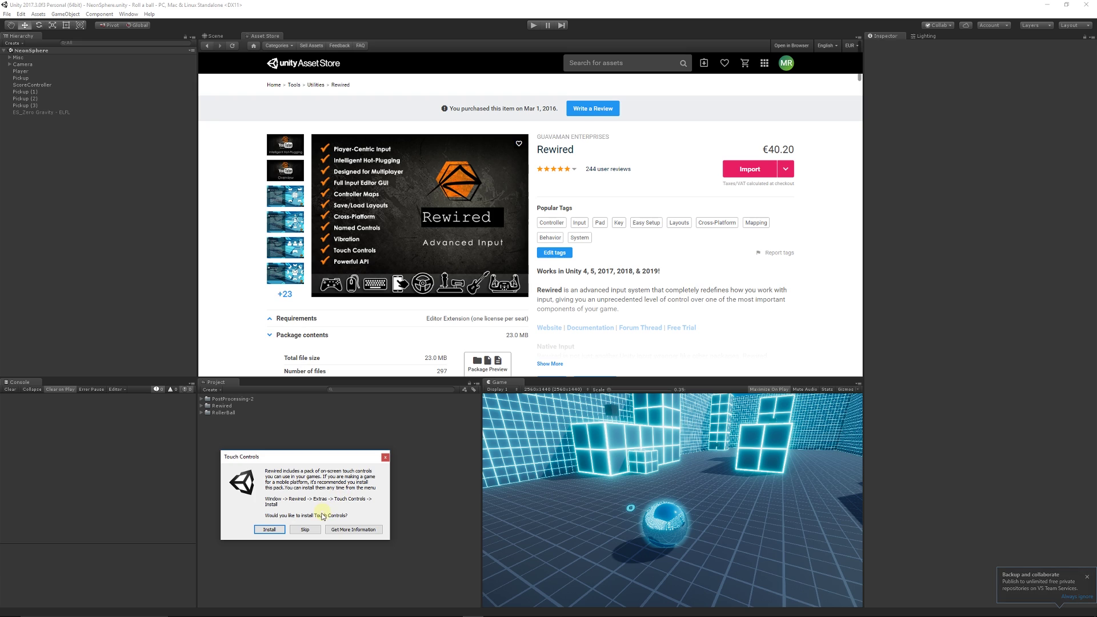
{"action": "left_click", "coordinate": [305, 530]}
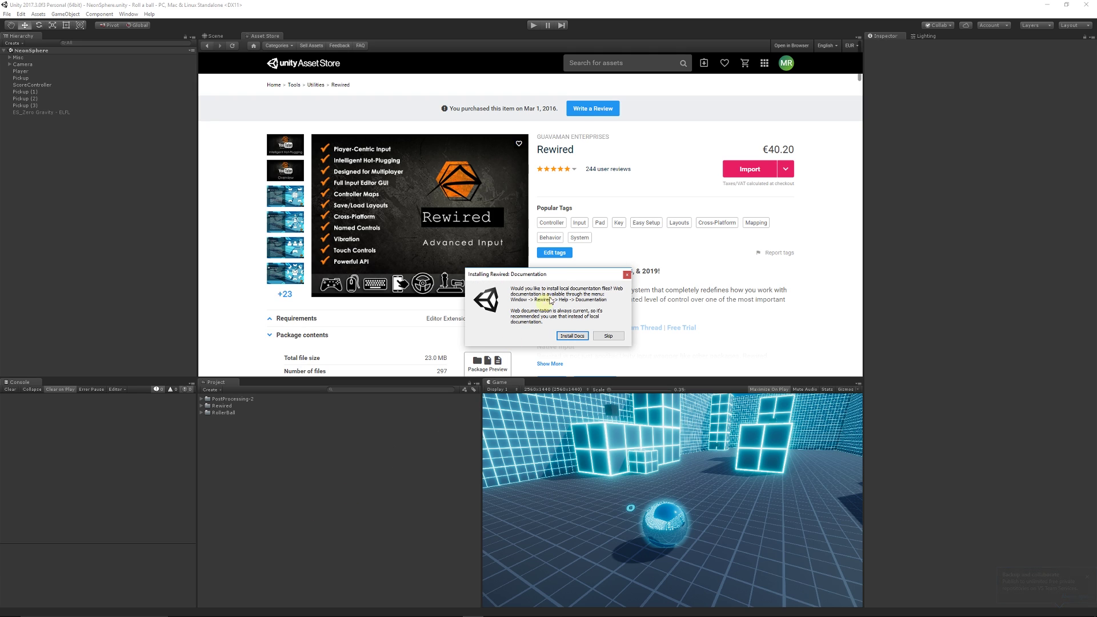
{"action": "left_click_drag", "start_coordinate": [567, 274], "coordinate": [338, 485]}
{"action": "left_click", "coordinate": [342, 542]}
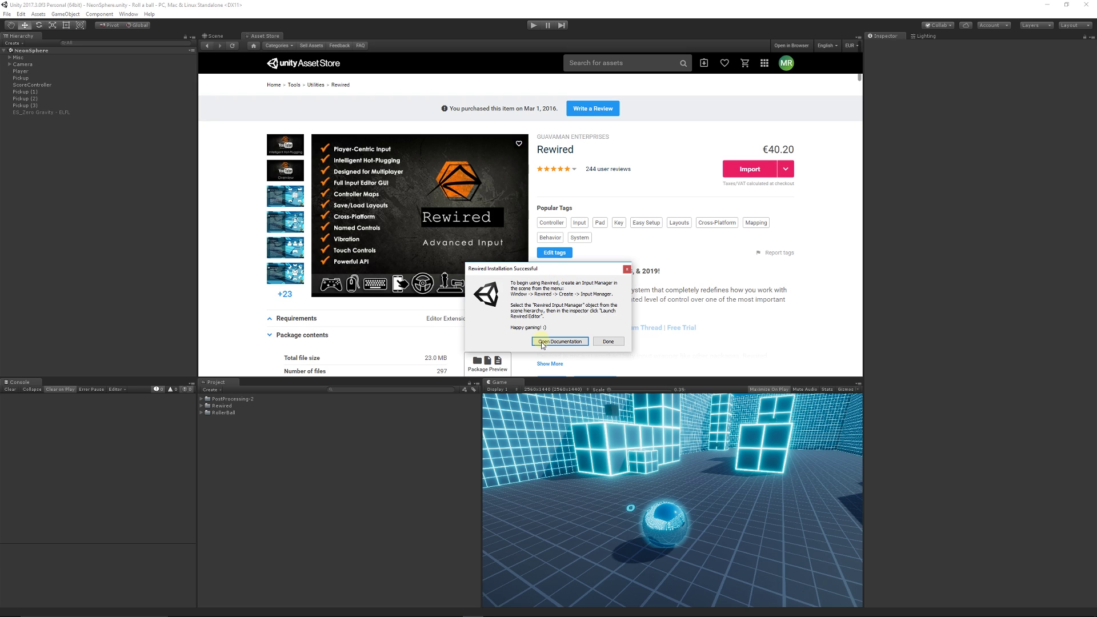
- Open the Rewired documentation from the finished installer and look through its Essentials and Concepts topics
{"action": "left_click", "coordinate": [552, 342]}
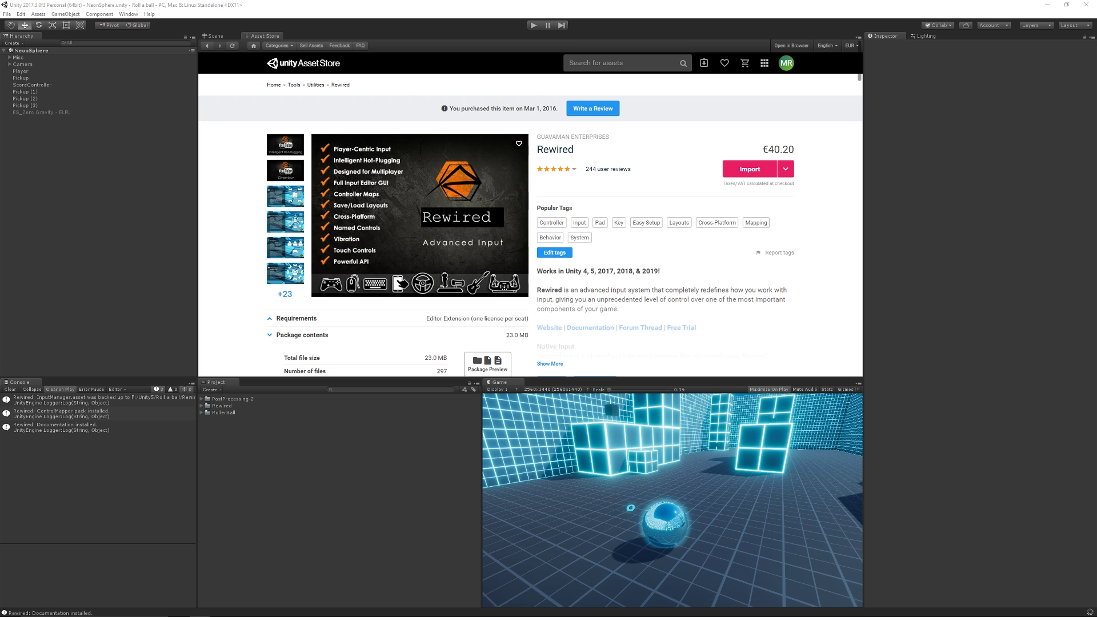
{"action": "scroll", "coordinate": [194, 192], "scroll_direction": "down", "scroll_amount": 2}
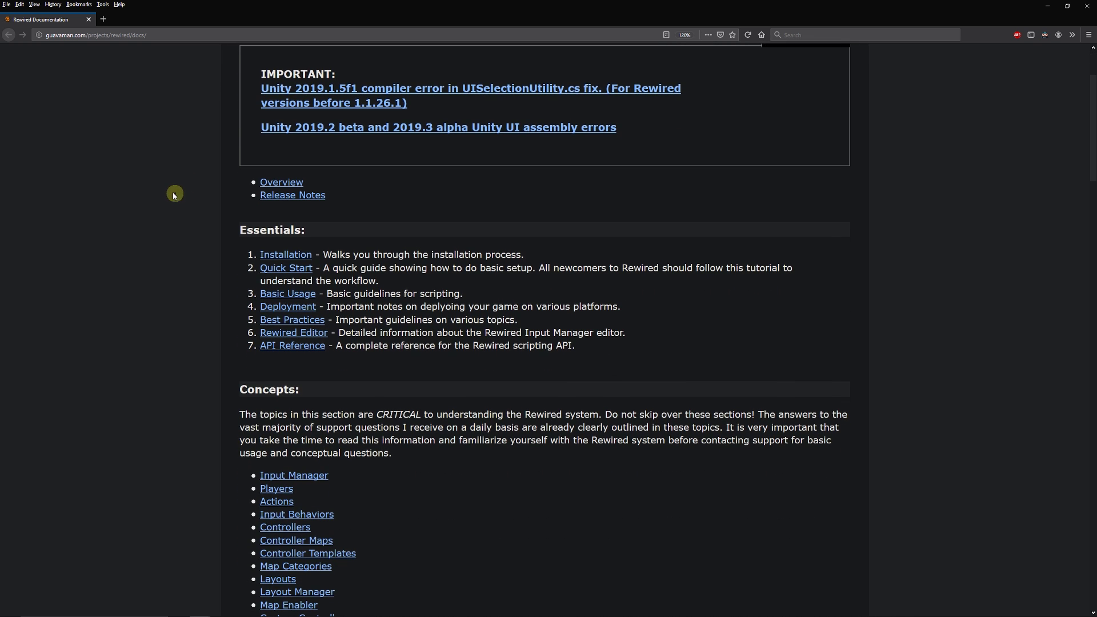
{"action": "scroll", "coordinate": [177, 199], "scroll_direction": "down", "scroll_amount": 4}
{"action": "scroll", "coordinate": [160, 216], "scroll_direction": "up", "scroll_amount": 4}
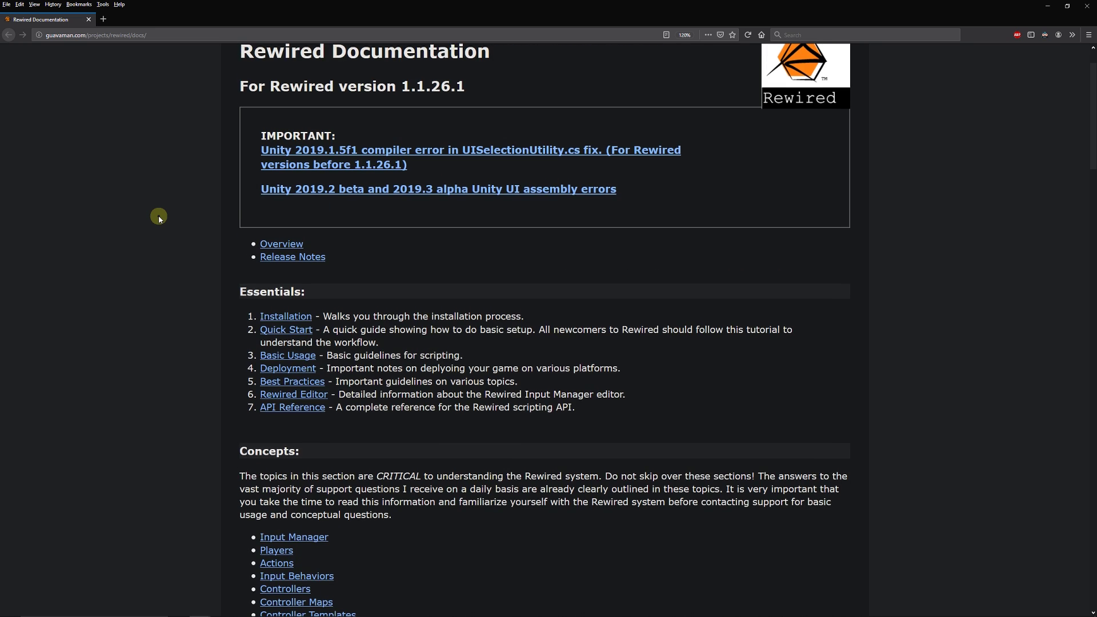
{"action": "scroll", "coordinate": [155, 222], "scroll_direction": "down", "scroll_amount": 1}
{"action": "scroll", "coordinate": [155, 222], "scroll_direction": "down", "scroll_amount": 5}
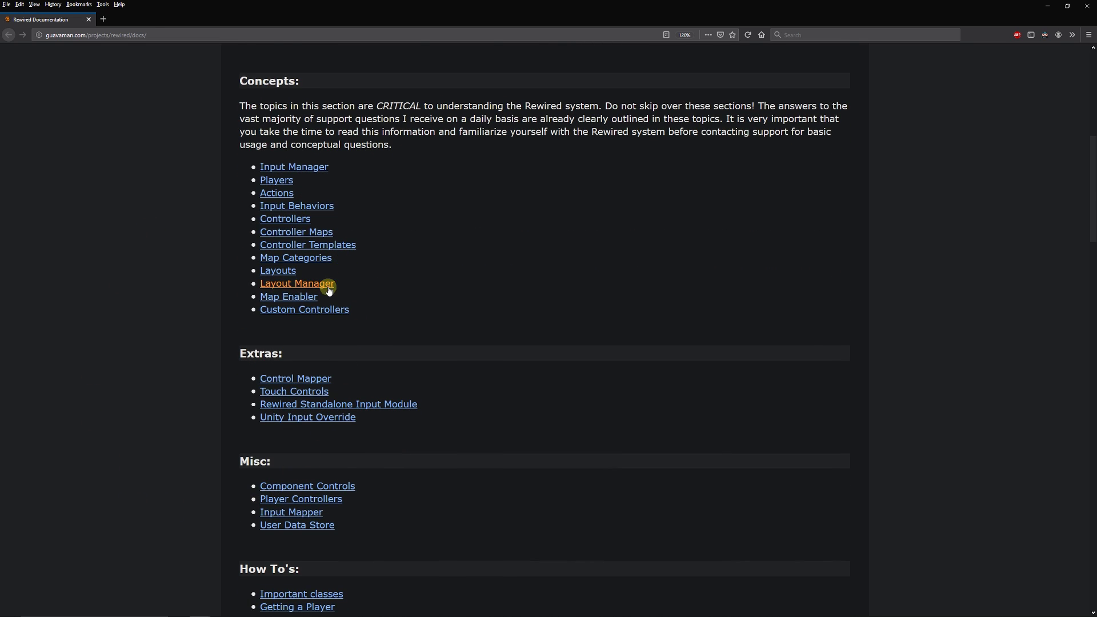
{"action": "scroll", "coordinate": [339, 325], "scroll_direction": "up", "scroll_amount": 4}
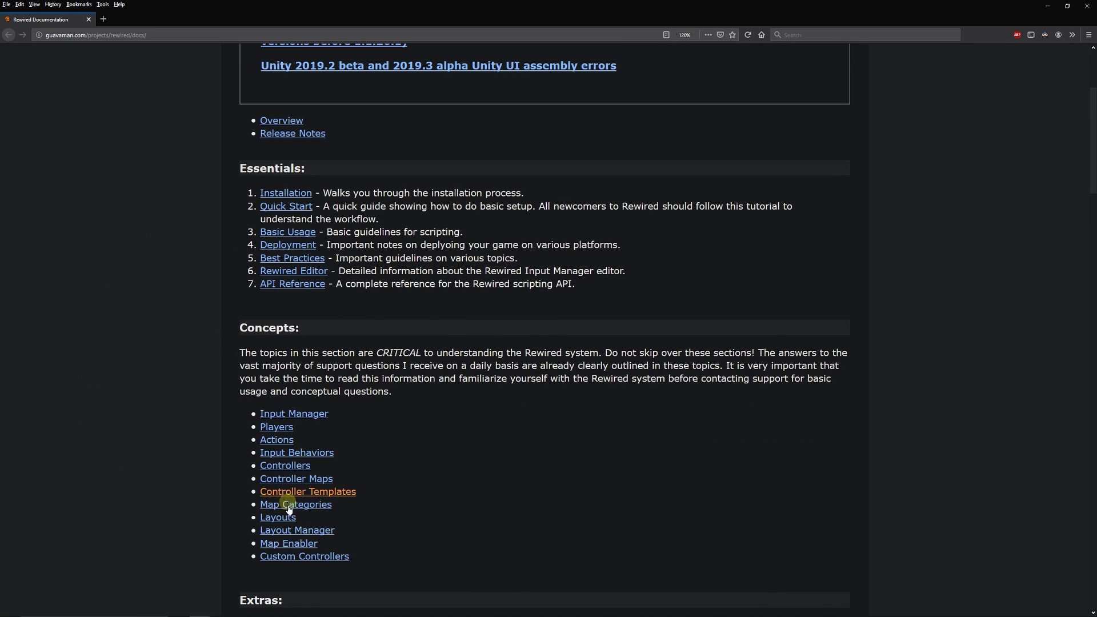
{"action": "scroll", "coordinate": [307, 480], "scroll_direction": "up", "scroll_amount": 3}
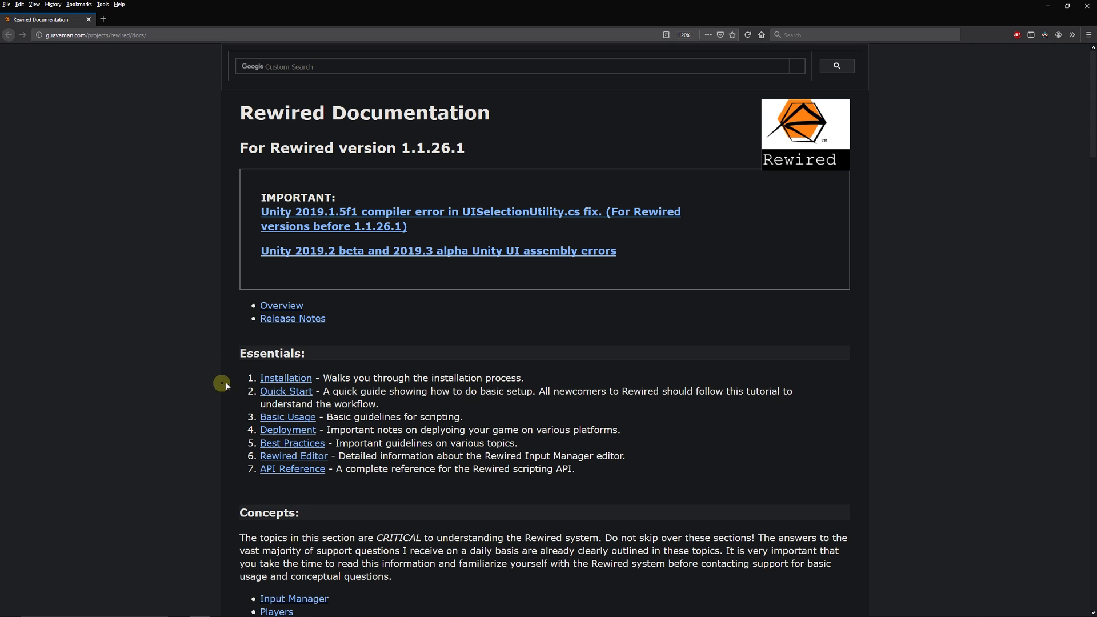
- Read the Quick Start guide's instructions for creating an Input Manager and adding players, and return to Unity
{"action": "left_click", "coordinate": [285, 391]}
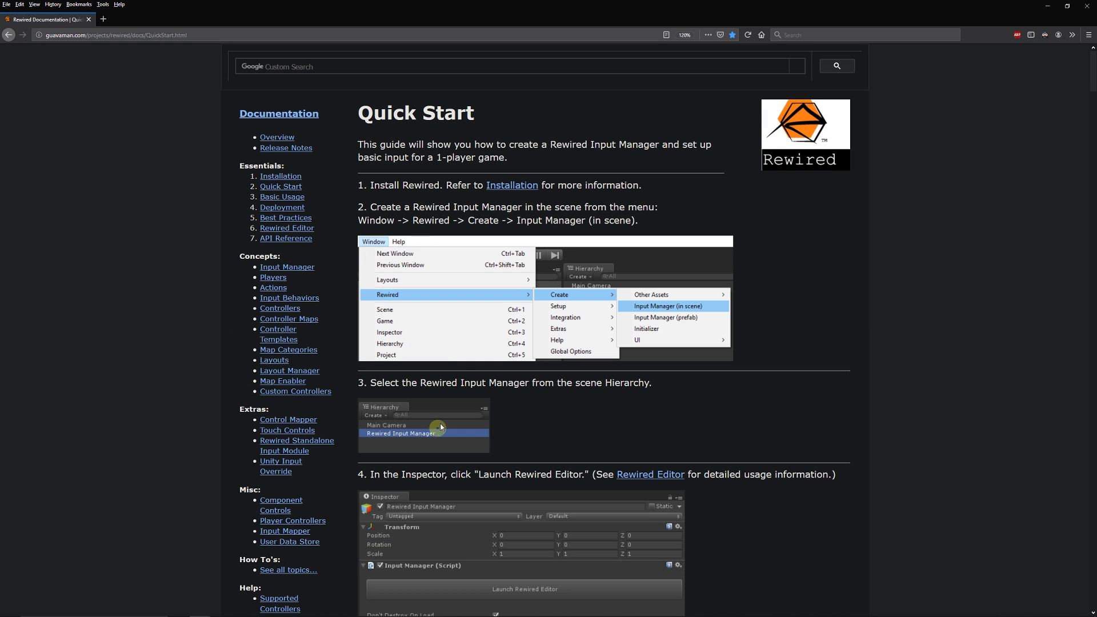
{"action": "scroll", "coordinate": [493, 311], "scroll_direction": "down", "scroll_amount": 5}
{"action": "scroll", "coordinate": [492, 311], "scroll_direction": "down", "scroll_amount": 5}
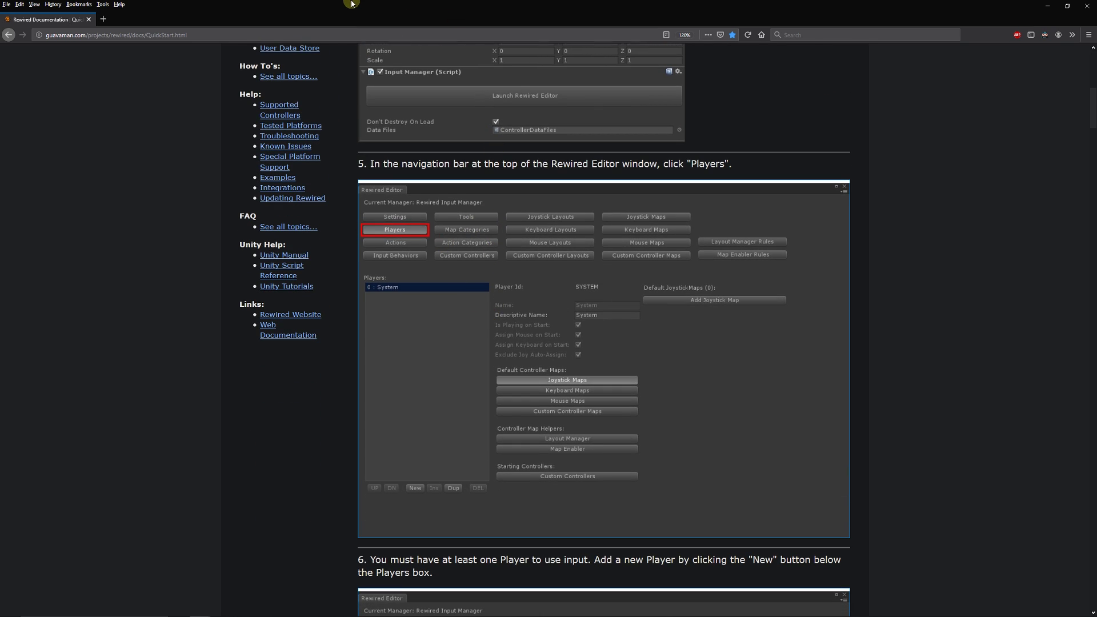
{"action": "left_click_drag", "start_coordinate": [345, 4], "coordinate": [0, 12]}
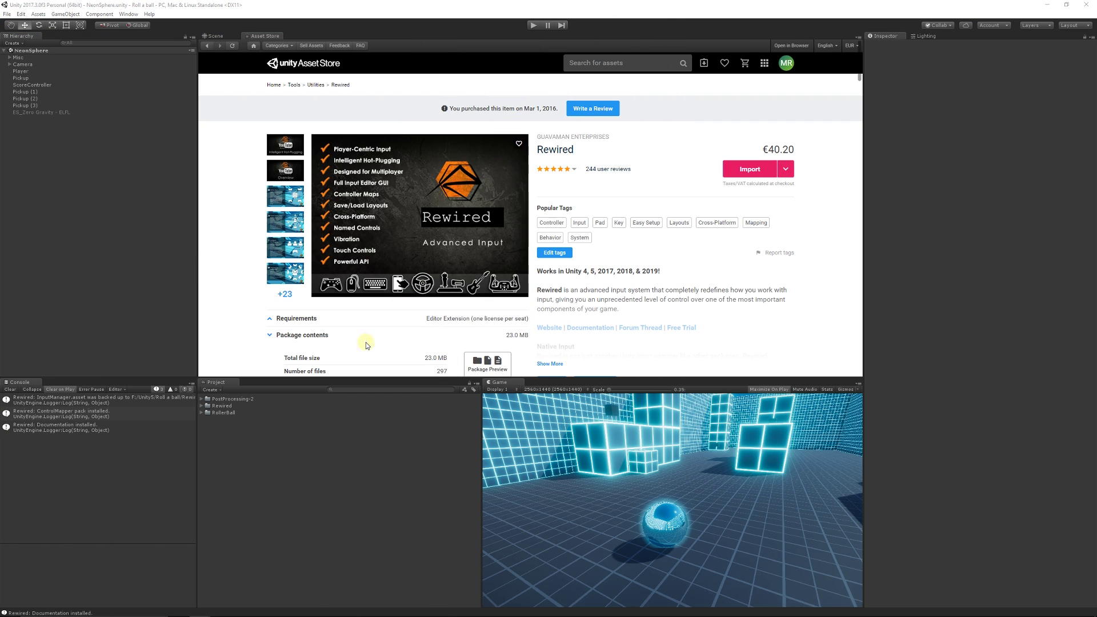
- Bring up the Scene view, clear the console and create a Rewired Input Manager in the scene
{"action": "key", "text": "ctrl+1"}
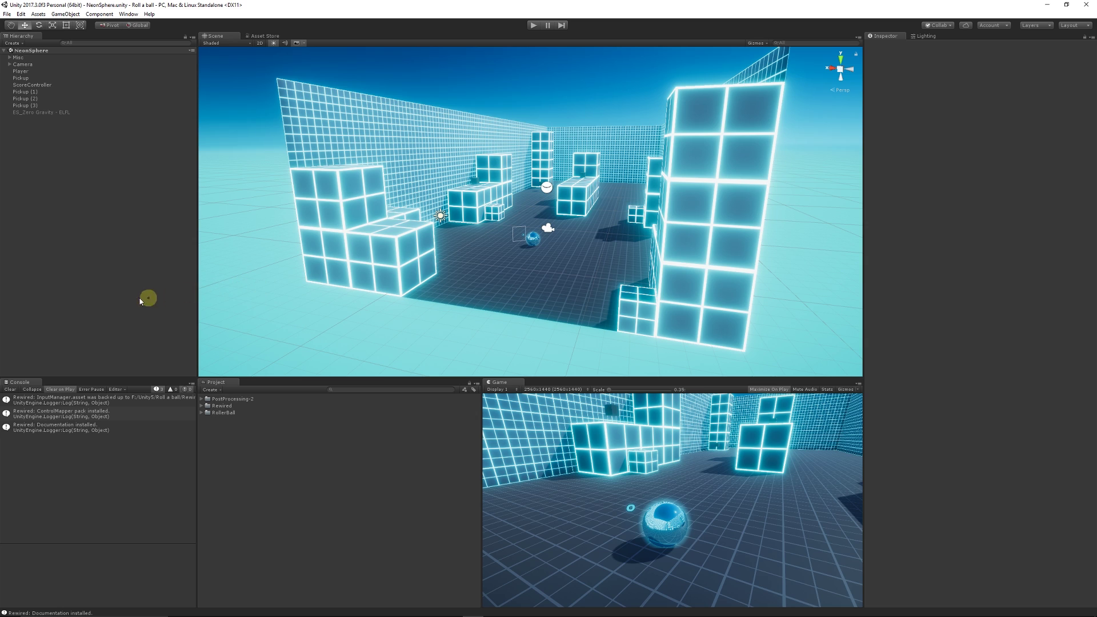
{"action": "left_click", "coordinate": [10, 389]}
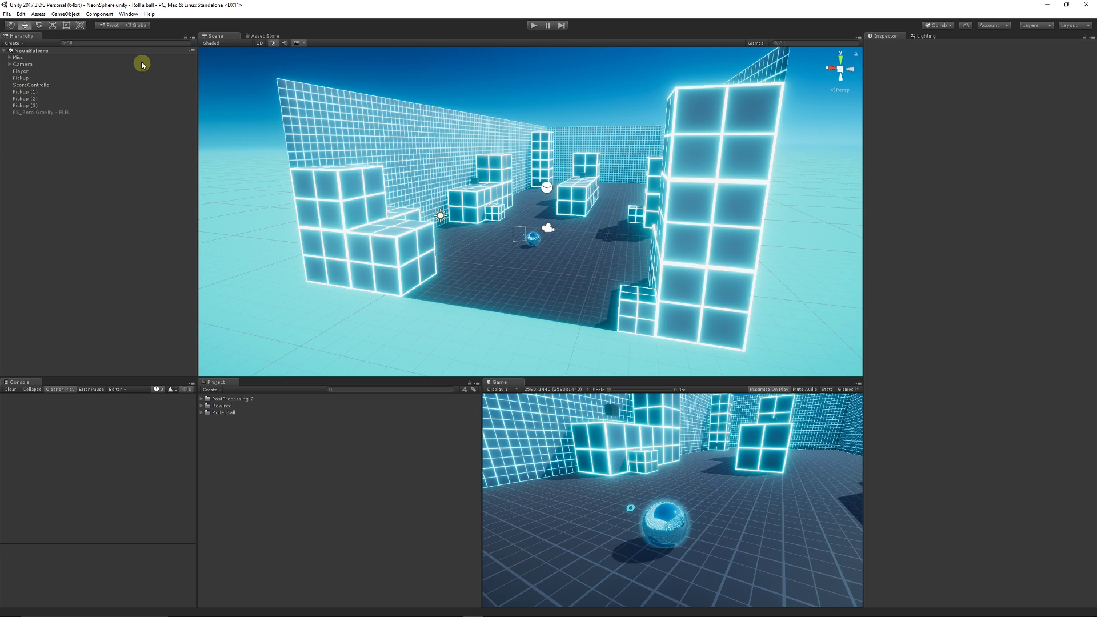
{"action": "left_click", "coordinate": [128, 14]}
{"action": "mouse_move", "coordinate": [162, 59]}
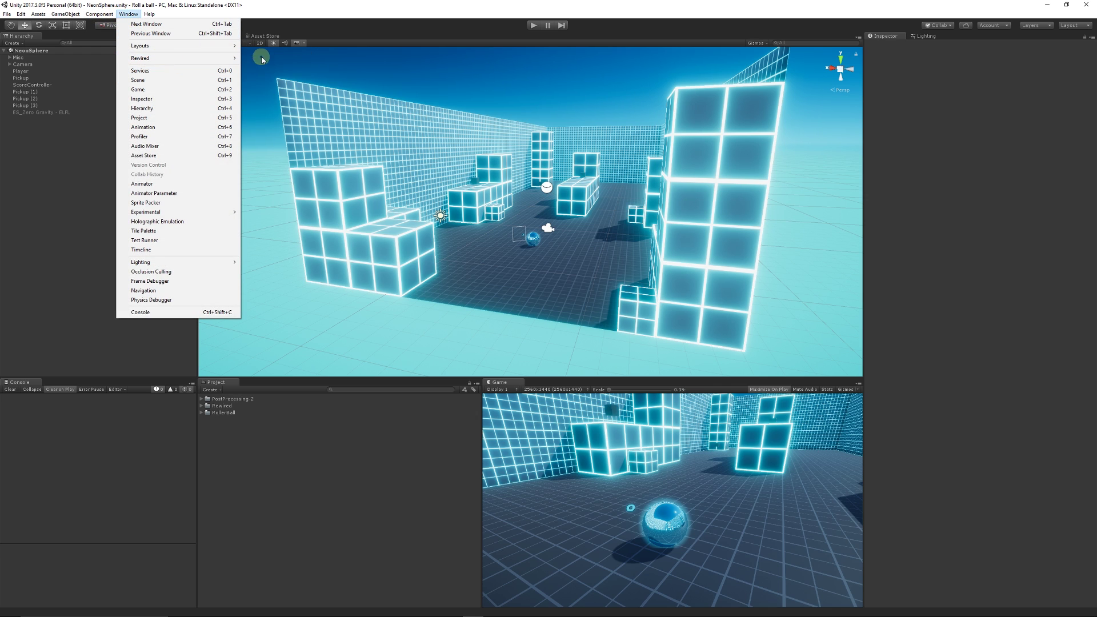
{"action": "mouse_move", "coordinate": [274, 59]}
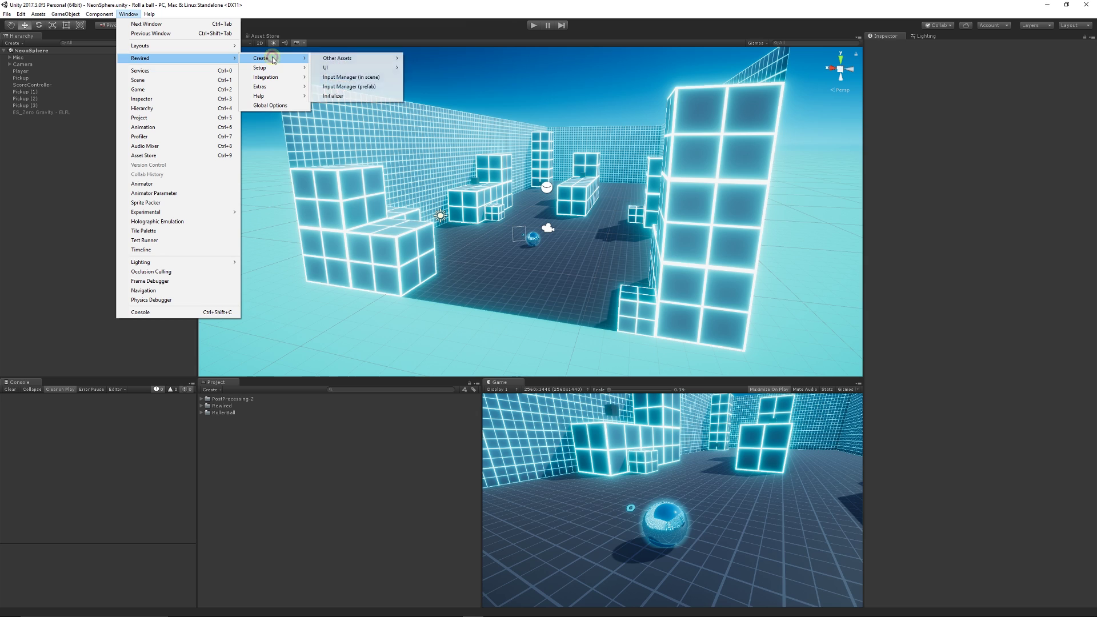
{"action": "left_click", "coordinate": [378, 79]}
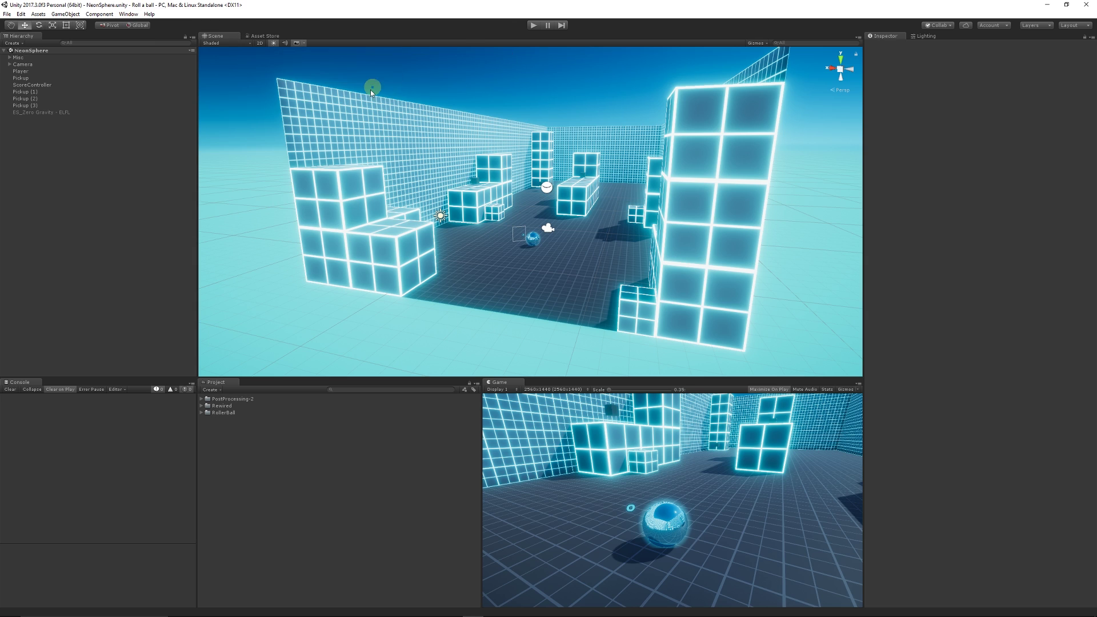
- Launch the Rewired Editor from the scene's Rewired Input Manager and reposition its window
{"action": "left_click", "coordinate": [71, 122]}
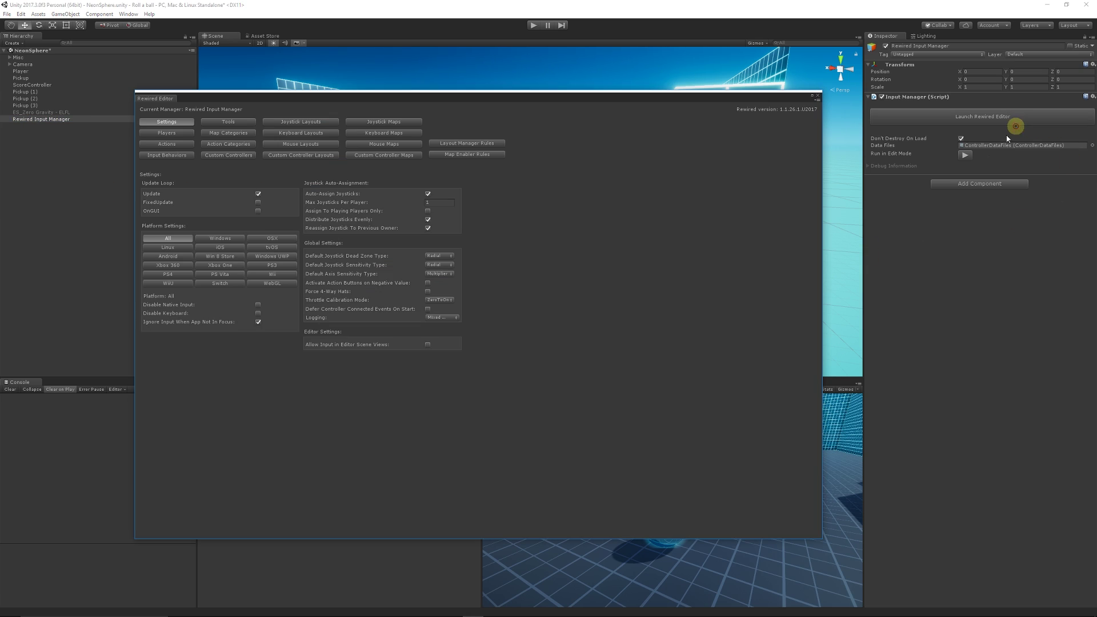
{"action": "left_click", "coordinate": [1016, 119]}
{"action": "left_click_drag", "start_coordinate": [449, 98], "coordinate": [489, 126]}
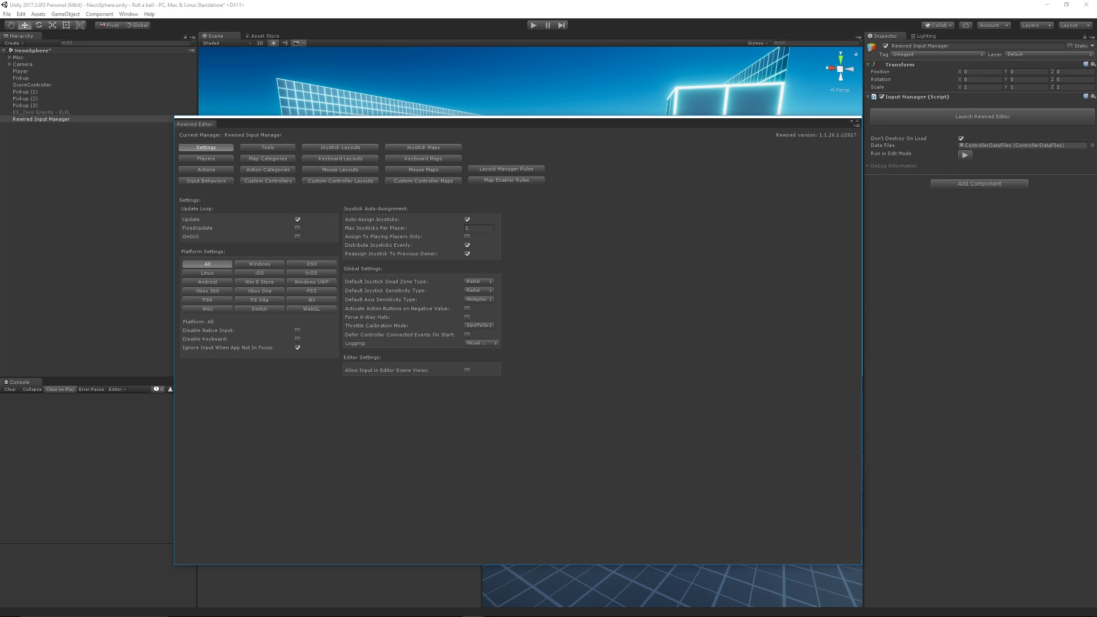
- Add a new player below System in the Rewired Editor and select it to show its properties
{"action": "left_click", "coordinate": [207, 159]}
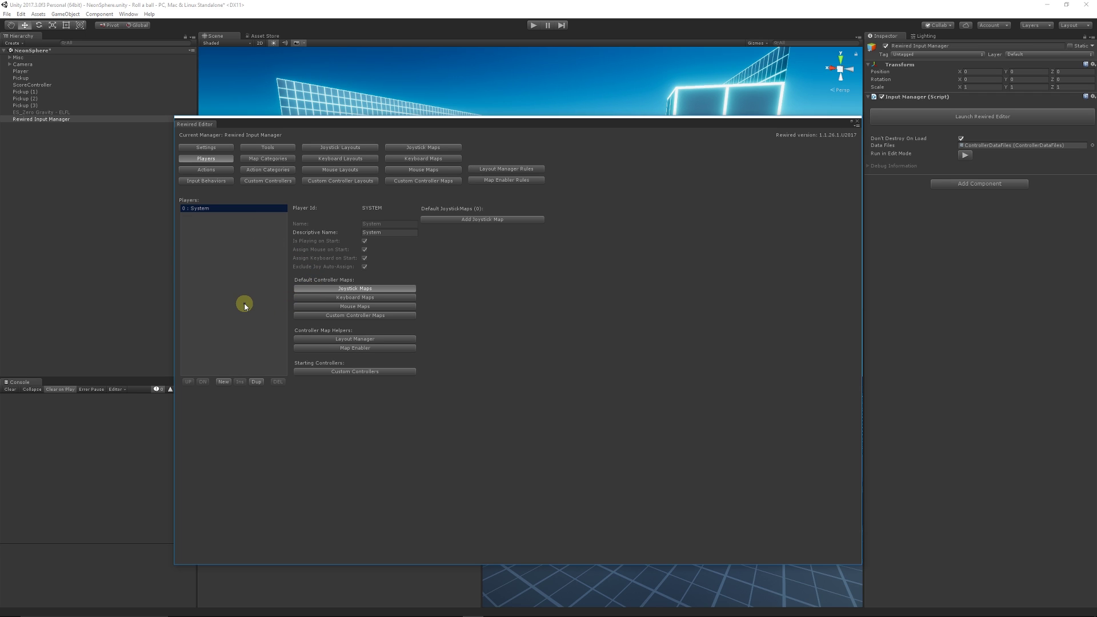
{"action": "left_click", "coordinate": [223, 381]}
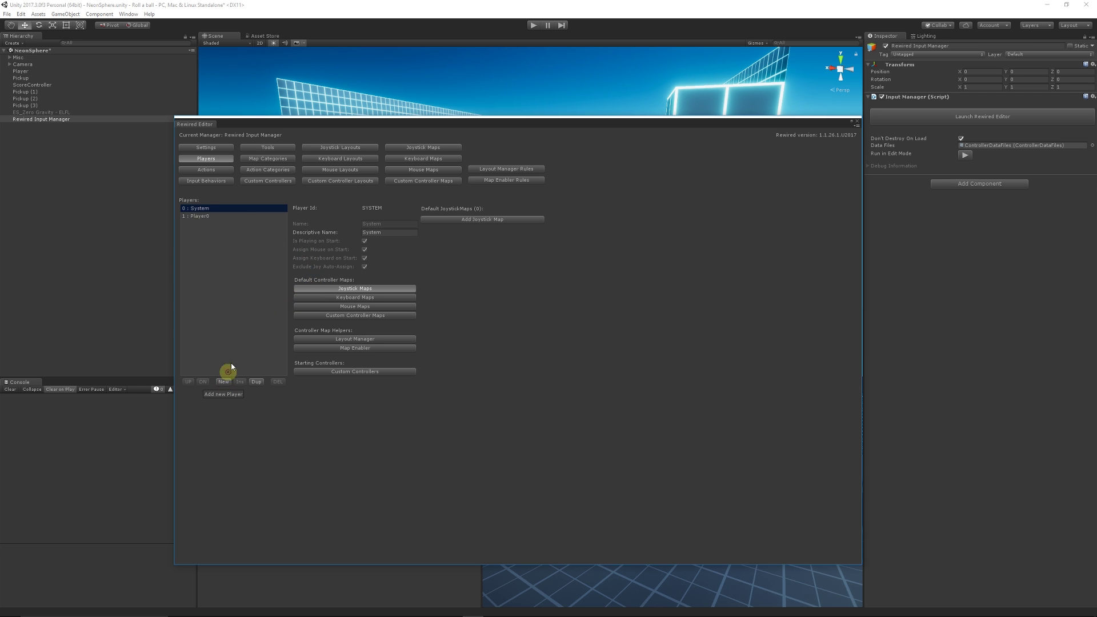
{"action": "left_click", "coordinate": [208, 217]}
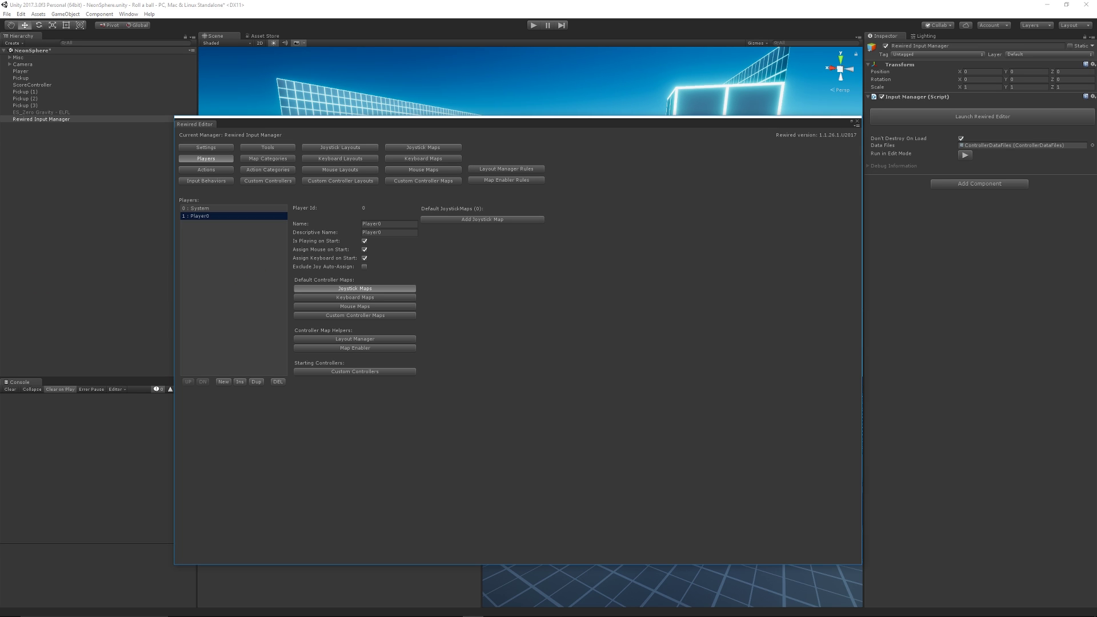
- Add a new action to the Default category and check which category and type options it offers
{"action": "left_click", "coordinate": [206, 170]}
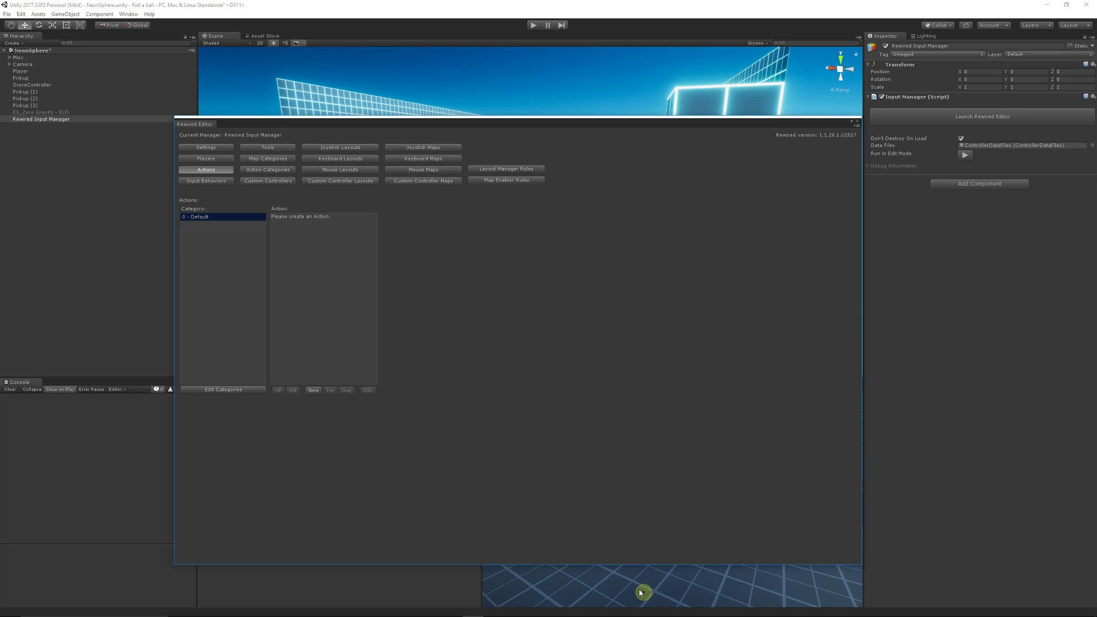
{"action": "left_click", "coordinate": [314, 391]}
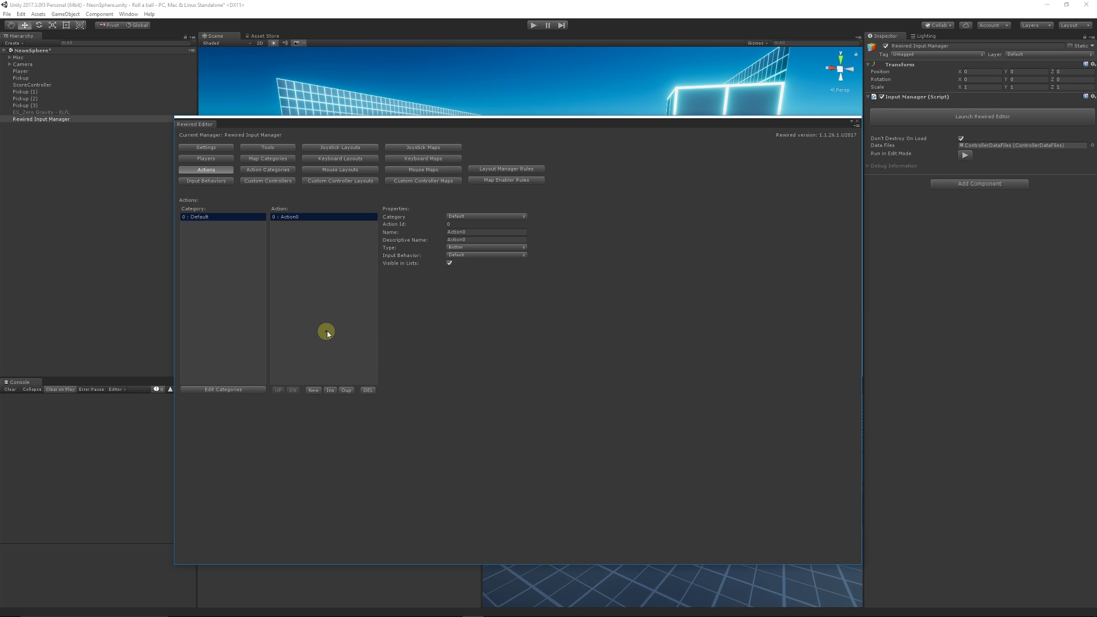
{"action": "left_click", "coordinate": [483, 218]}
{"action": "left_click", "coordinate": [523, 243]}
{"action": "left_click", "coordinate": [514, 247]}
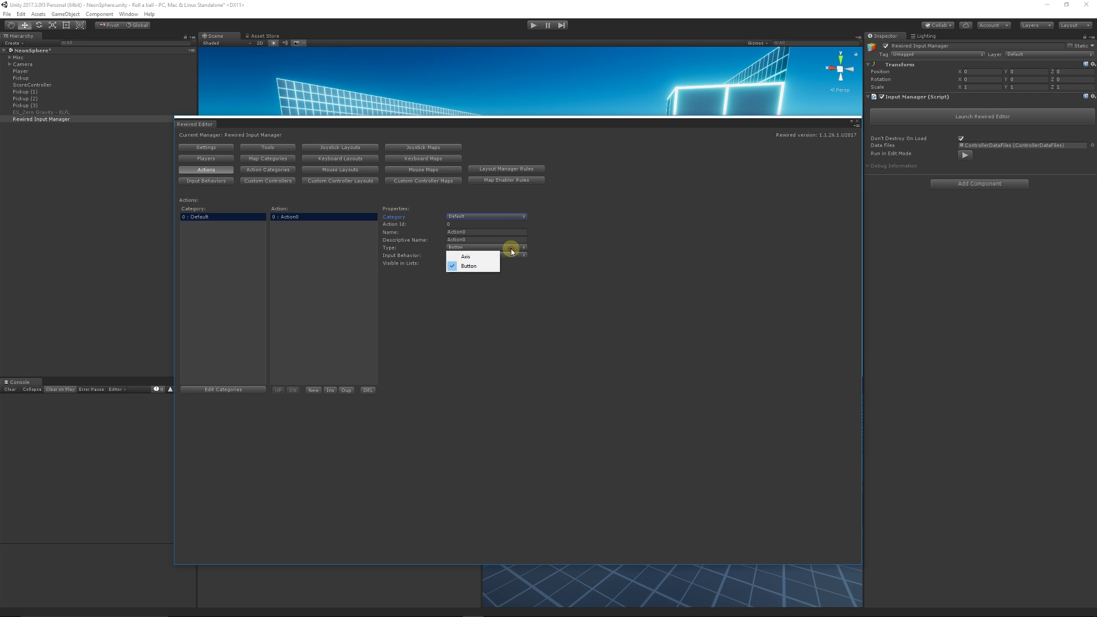
{"action": "left_click", "coordinate": [546, 279]}
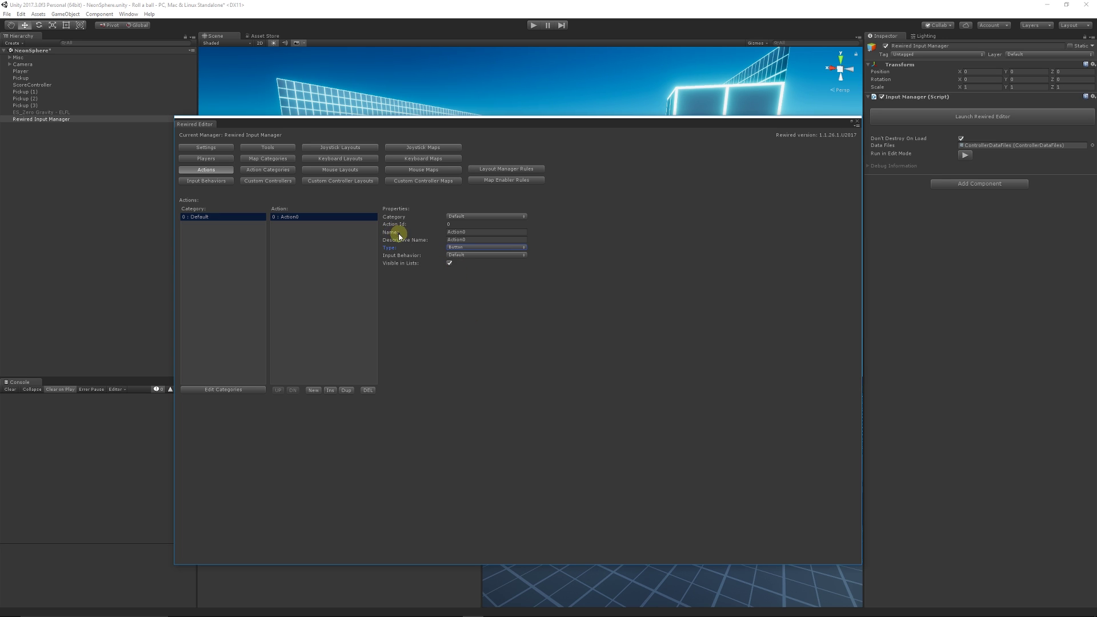
- Set the action's name and descriptive name to Move Horizontal and its type to Axis
{"action": "left_click", "coordinate": [471, 231]}
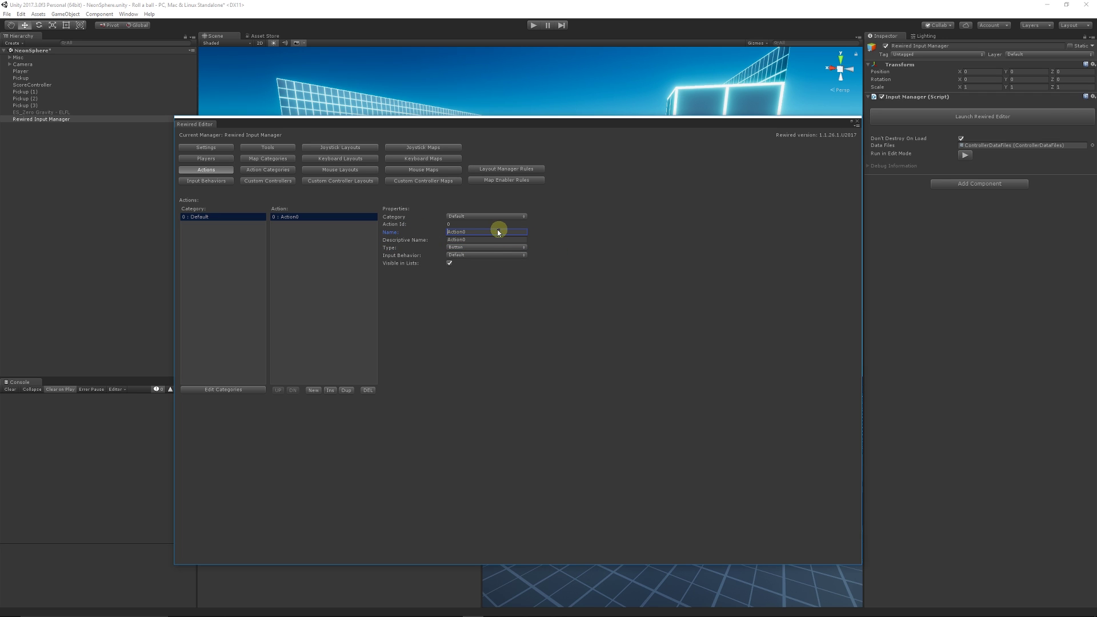
{"action": "left_click", "coordinate": [468, 233]}
{"action": "type", "text": "Move Horizontal"}
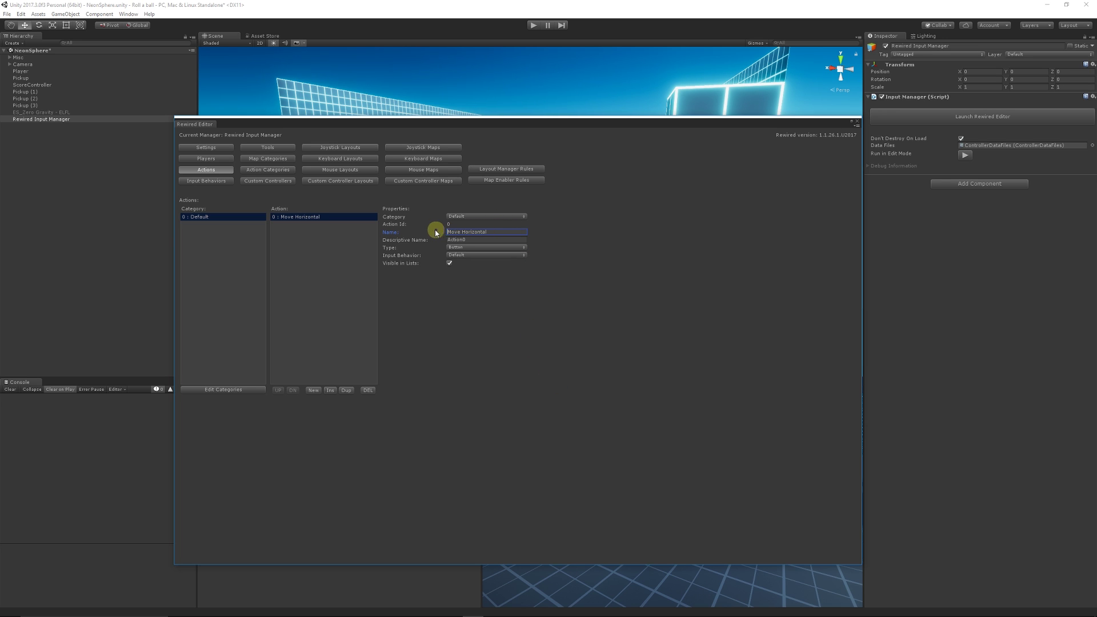
{"action": "left_click", "coordinate": [472, 240]}
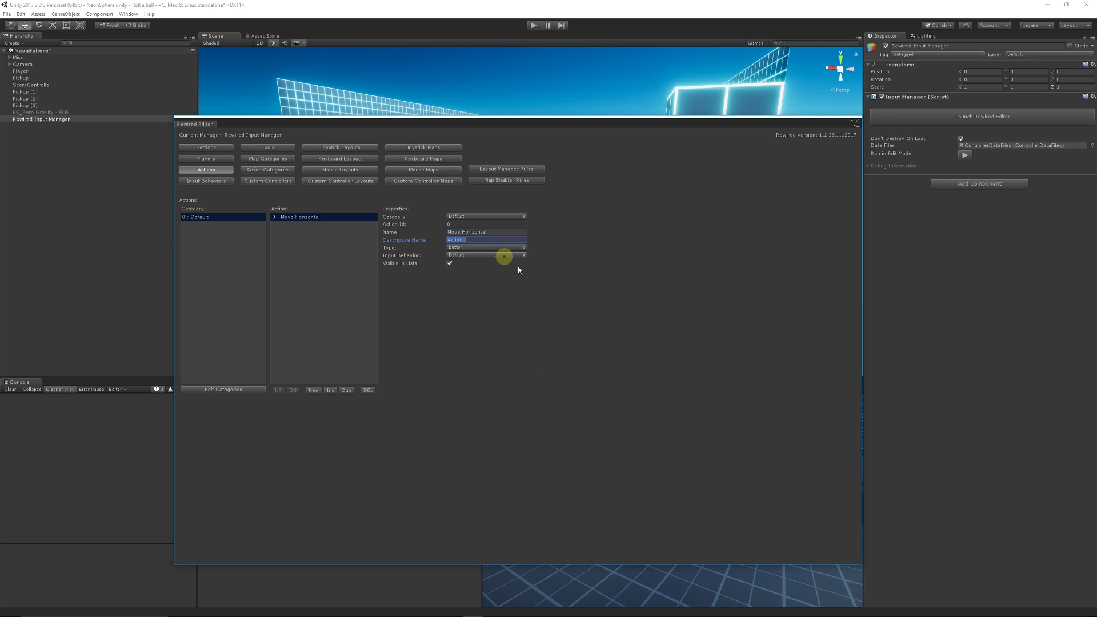
{"action": "type", "text": "Move Horizontal"}
{"action": "left_click", "coordinate": [468, 247]}
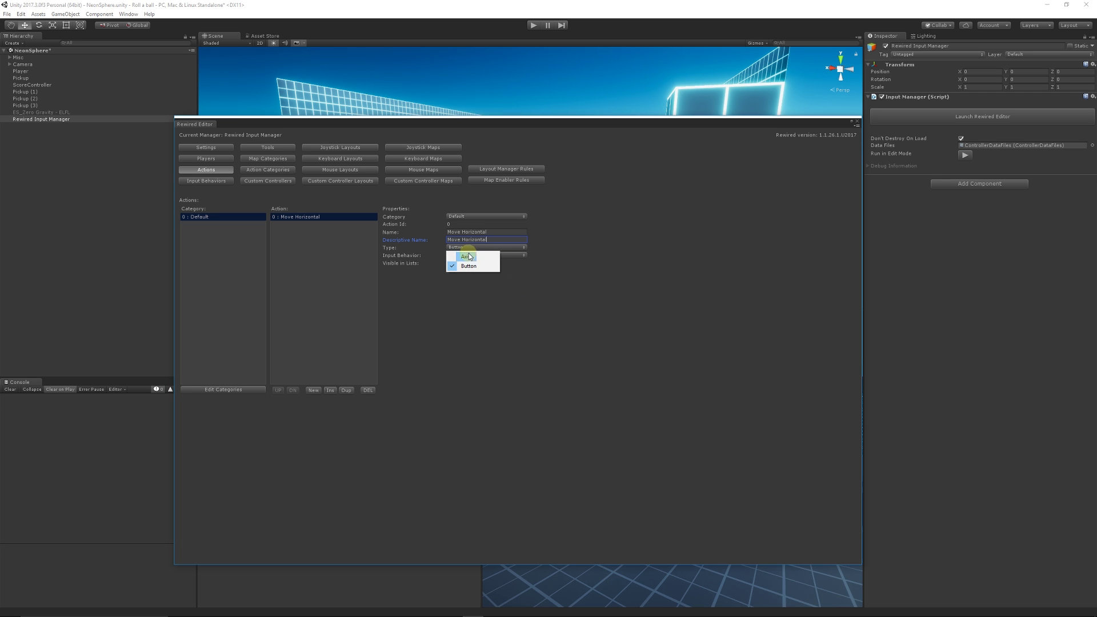
{"action": "left_click", "coordinate": [473, 255]}
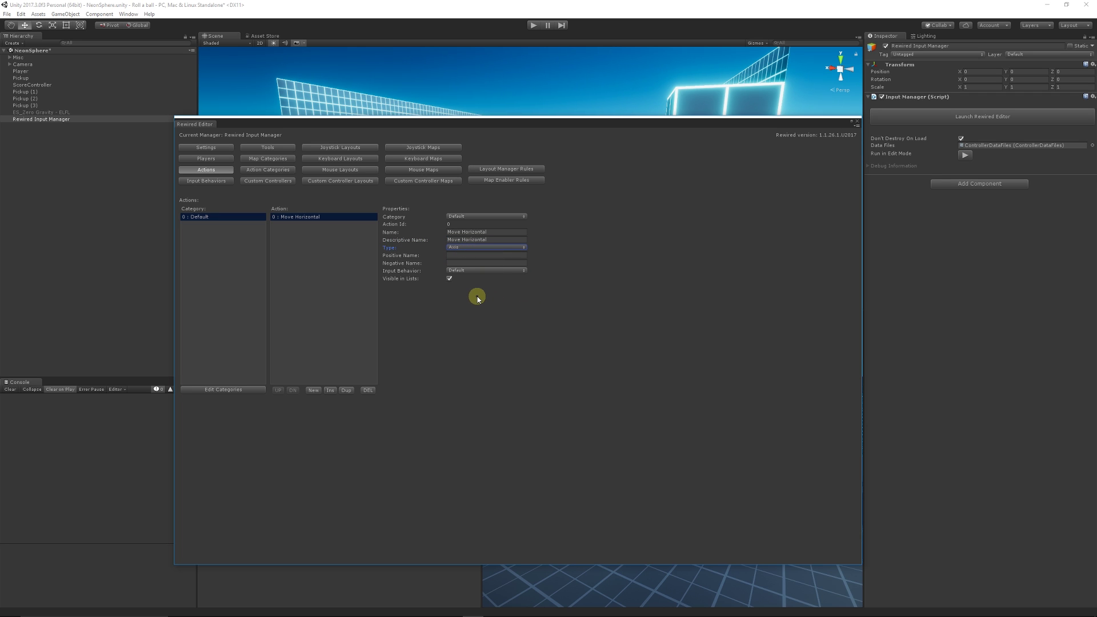
- Set the Move Horizontal action's positive name to Move Right and its negative name to Move Left
{"action": "left_click", "coordinate": [466, 256]}
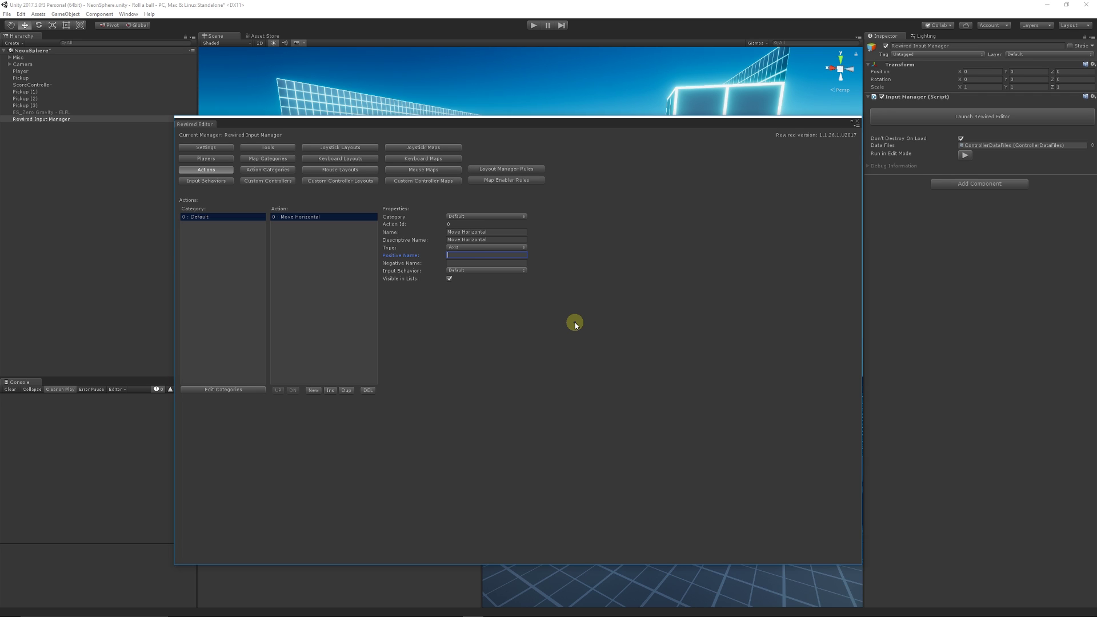
{"action": "type", "text": "Move Right"}
{"action": "key", "text": "Tab"}
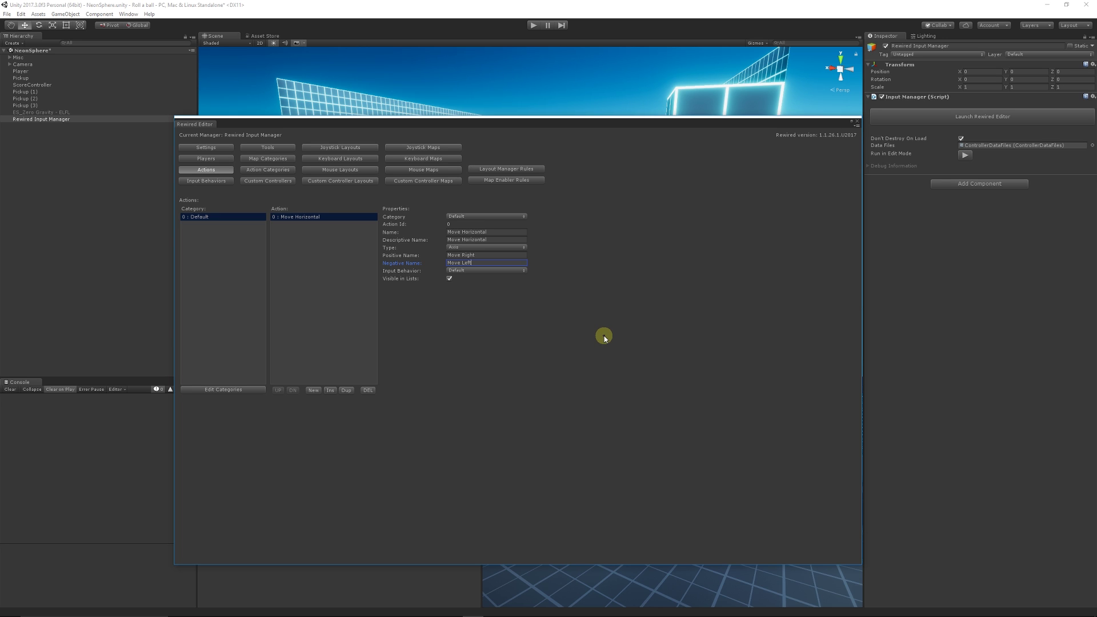
- Add a second action to the Default category with name and descriptive name Move Vertical and type Axis
{"action": "left_click", "coordinate": [314, 390]}
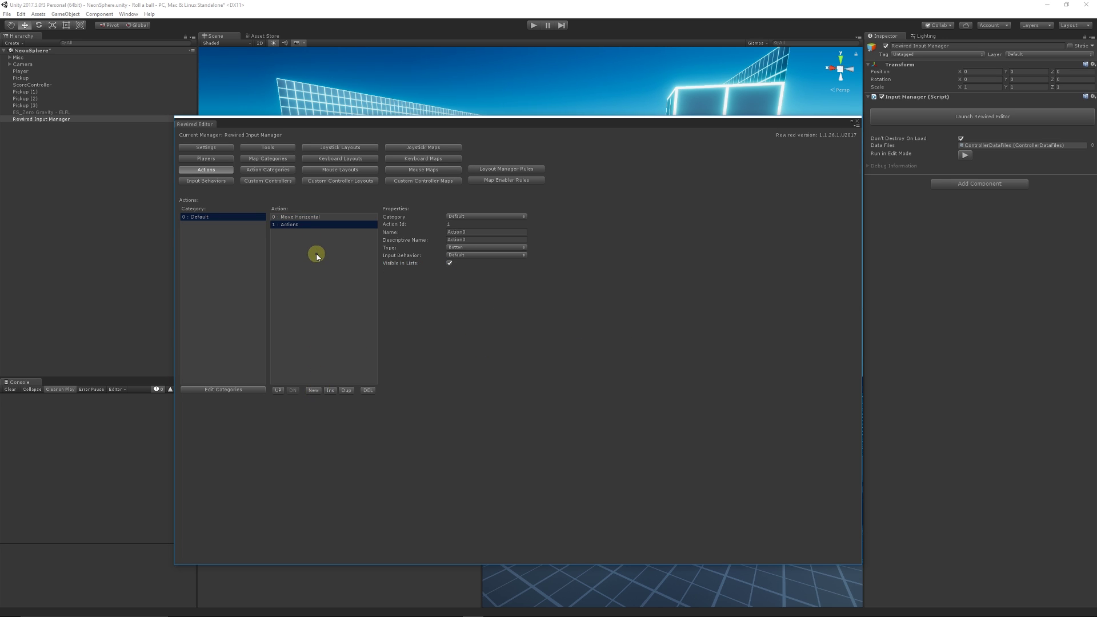
{"action": "left_click", "coordinate": [464, 232]}
{"action": "type", "text": "Move Vertical"}
{"action": "left_click_drag", "start_coordinate": [489, 231], "coordinate": [439, 232]}
{"action": "key", "text": "ctrl+c"}
{"action": "left_click", "coordinate": [467, 241]}
{"action": "key", "text": "ctrl+v"}
{"action": "left_click", "coordinate": [466, 247]}
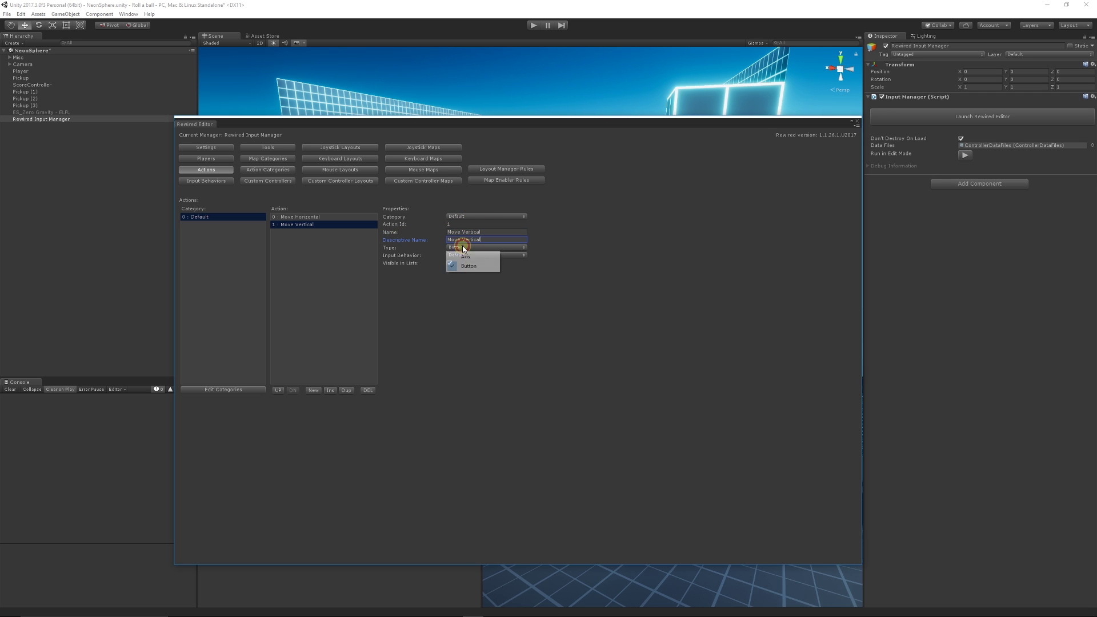
{"action": "left_click", "coordinate": [473, 256]}
- Set the Move Vertical action's positive name to Move Up and its negative name to Move Down
{"action": "left_click", "coordinate": [465, 257]}
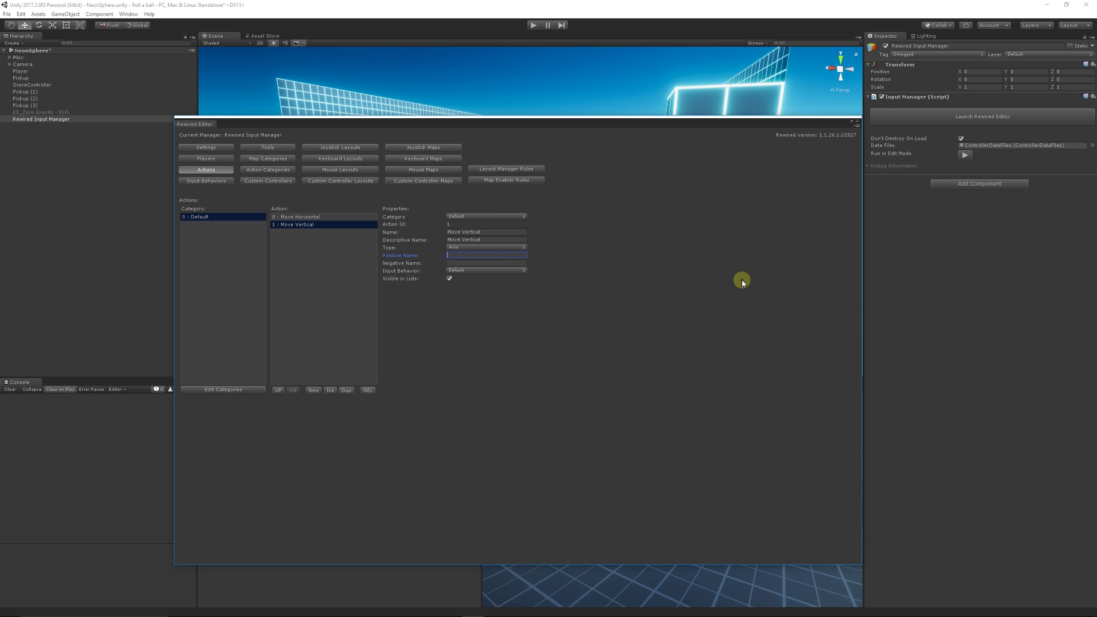
{"action": "type", "text": "Move Up"}
{"action": "key", "text": "Tab"}
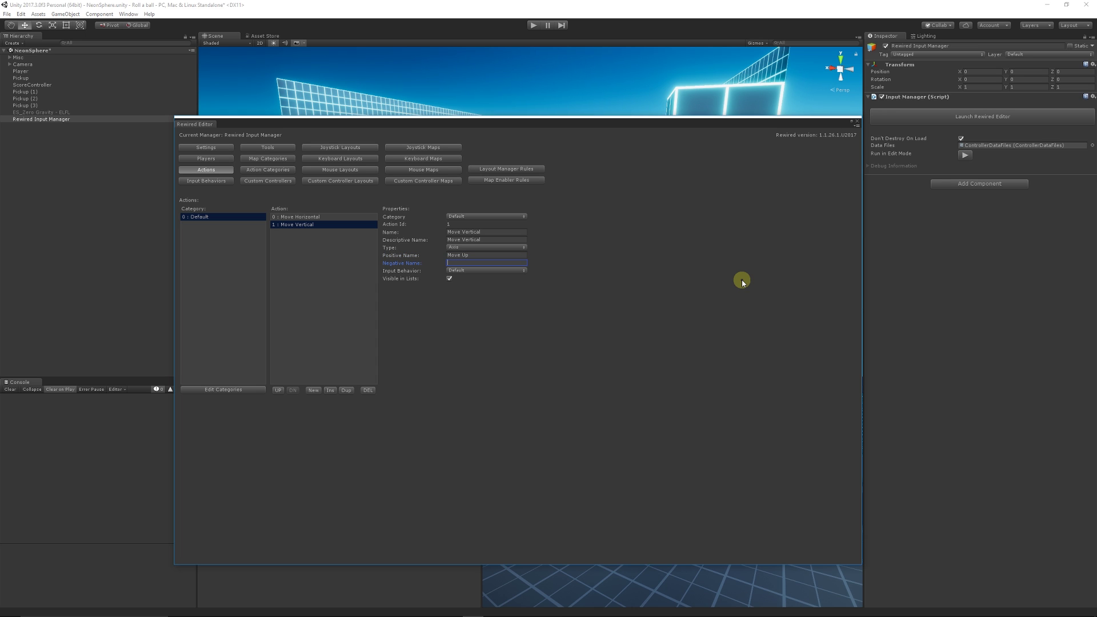
{"action": "type", "text": "Move Down"}
{"action": "key", "text": "Return"}
- Add a third action to the Default category and name it Jump, including its descriptive name
{"action": "left_click", "coordinate": [313, 390]}
{"action": "left_click", "coordinate": [300, 233]}
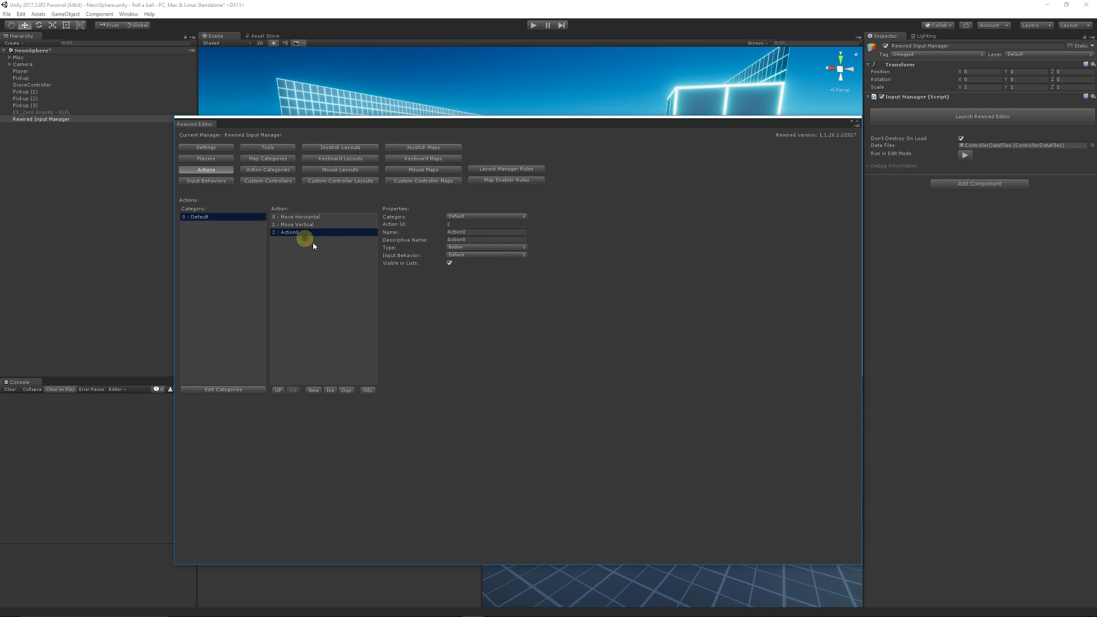
{"action": "left_click", "coordinate": [474, 231]}
{"action": "type", "text": "Jump"}
{"action": "key", "text": "Tab"}
{"action": "type", "text": "J"}
- Review the default input behavior settings and look through the list of joysticks available for joystick maps
{"action": "left_click", "coordinate": [207, 181]}
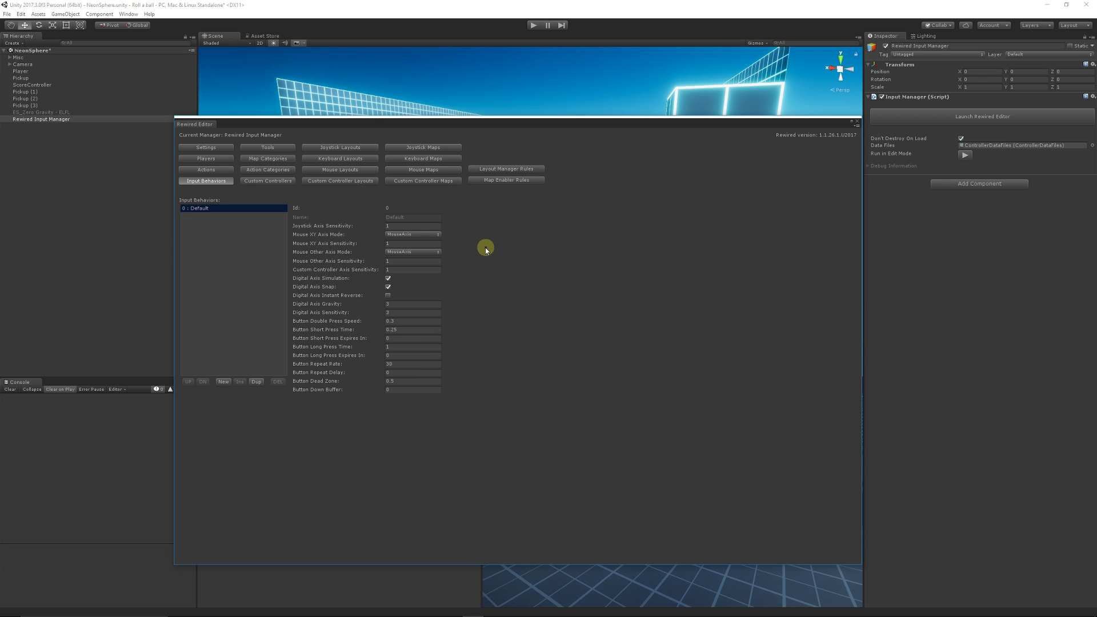
{"action": "left_click", "coordinate": [455, 150]}
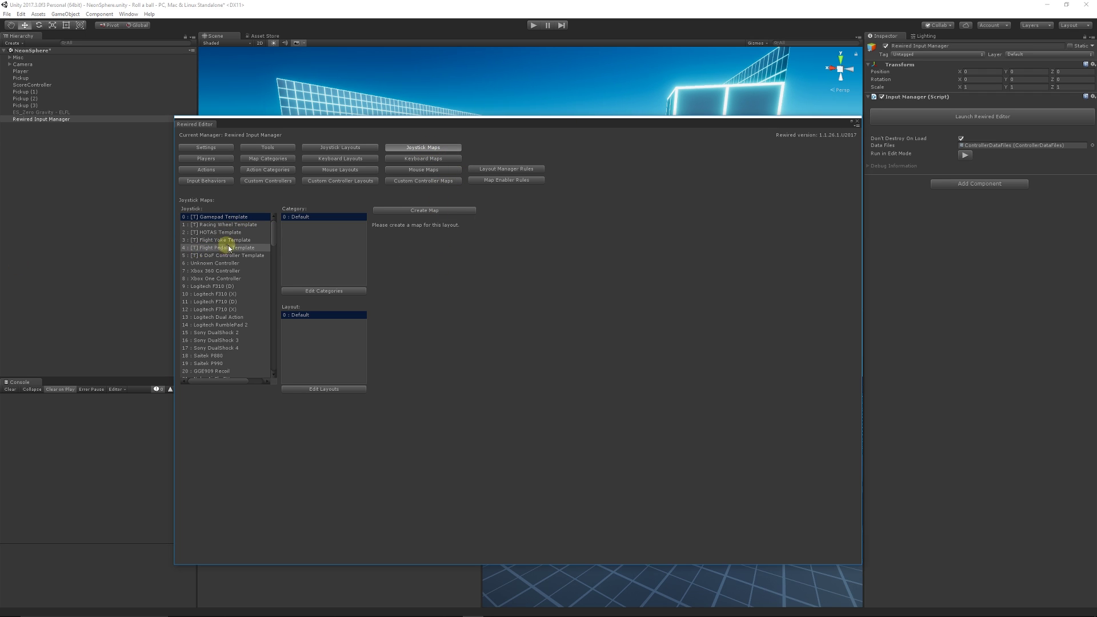
{"action": "scroll", "coordinate": [237, 319], "scroll_direction": "down", "scroll_amount": 5}
{"action": "scroll", "coordinate": [237, 320], "scroll_direction": "down", "scroll_amount": 20}
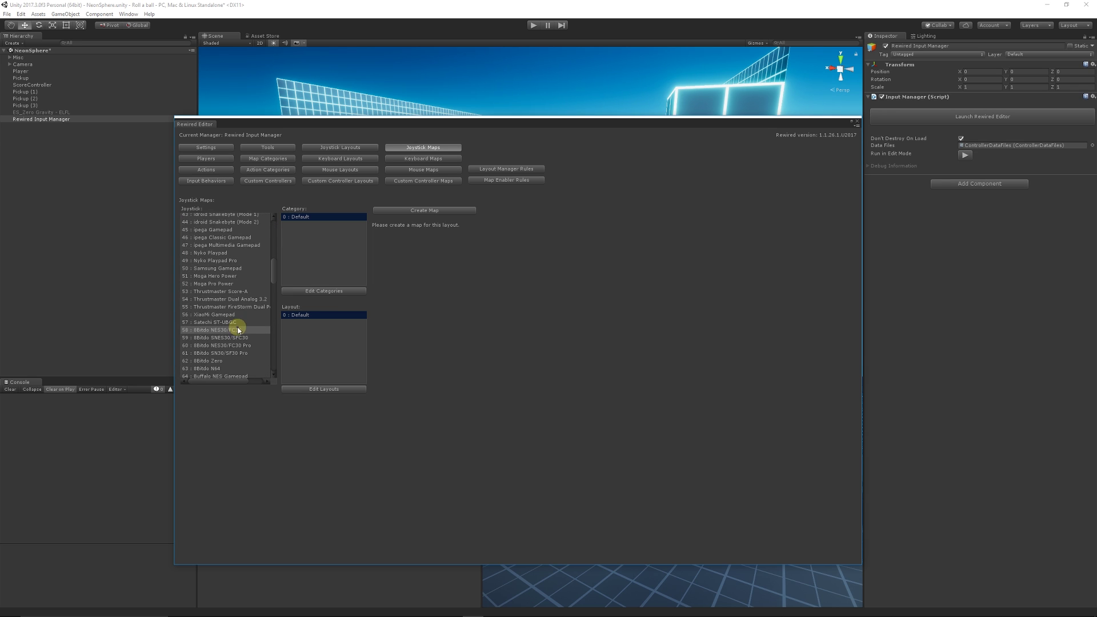
{"action": "scroll", "coordinate": [251, 345], "scroll_direction": "down", "scroll_amount": 8}
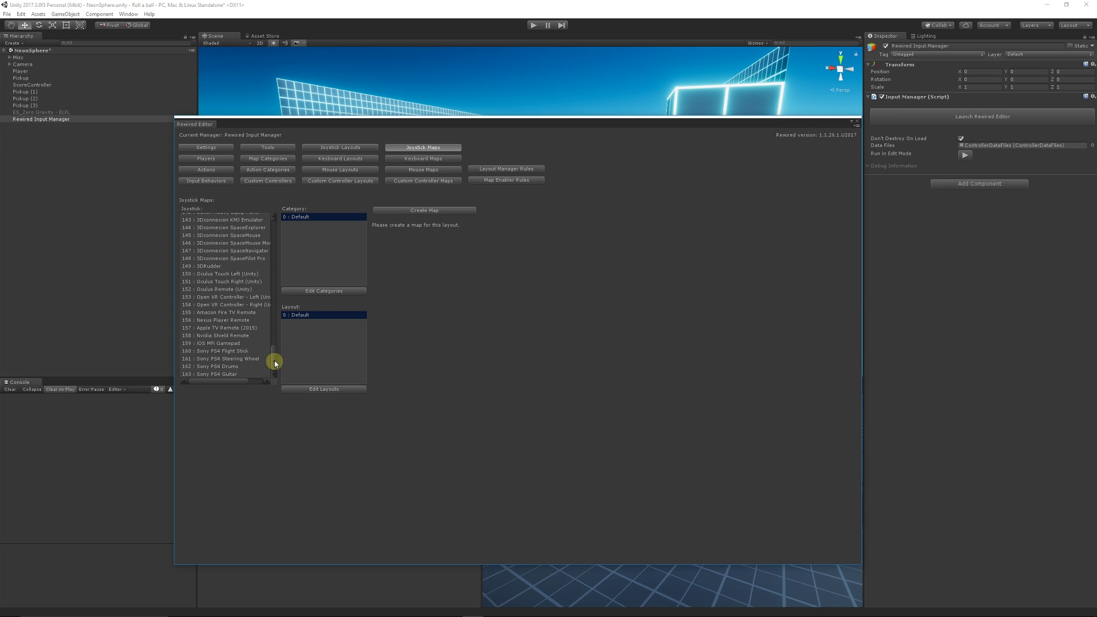
{"action": "left_click_drag", "start_coordinate": [275, 362], "coordinate": [278, 224]}
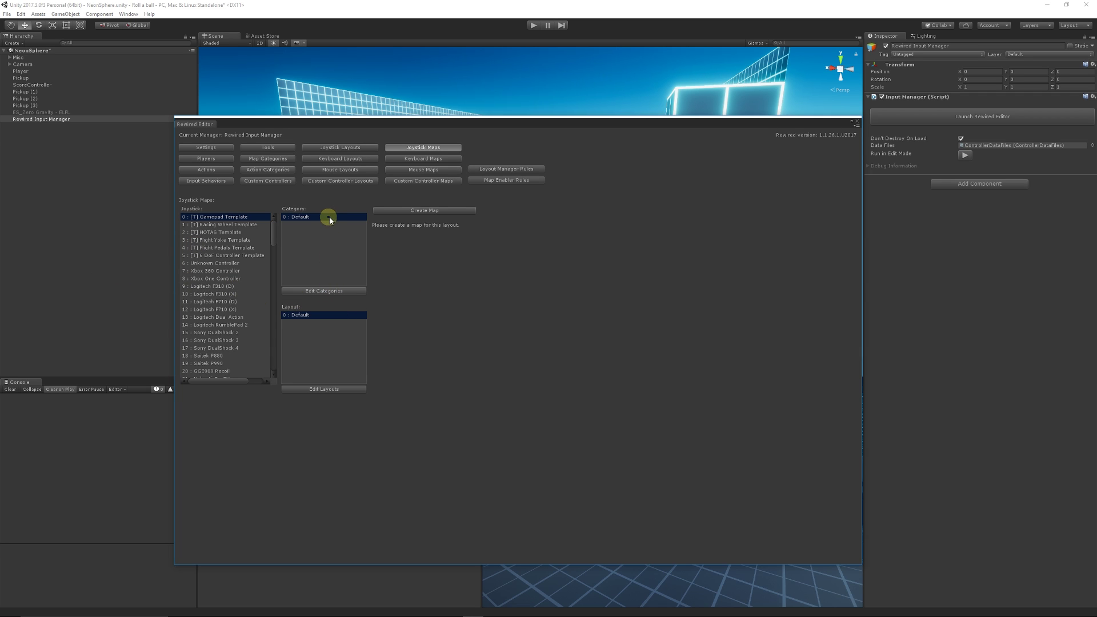
- Create a joystick map for the Gamepad Template and add a Left Stick X element assigned to Move Horizontal
{"action": "left_click", "coordinate": [427, 210]}
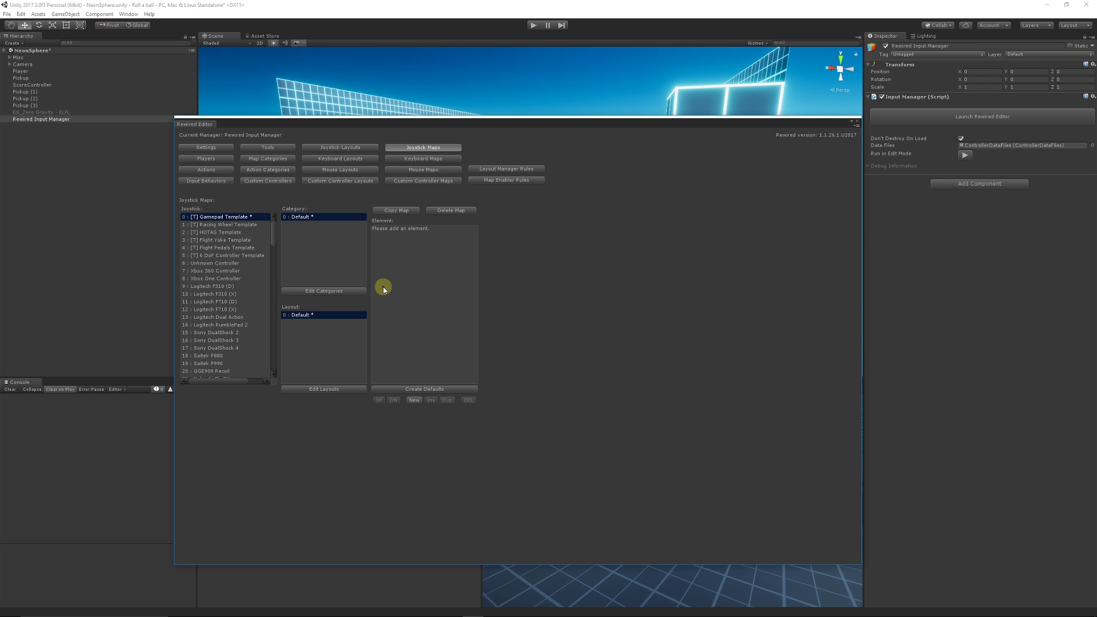
{"action": "left_click", "coordinate": [413, 400]}
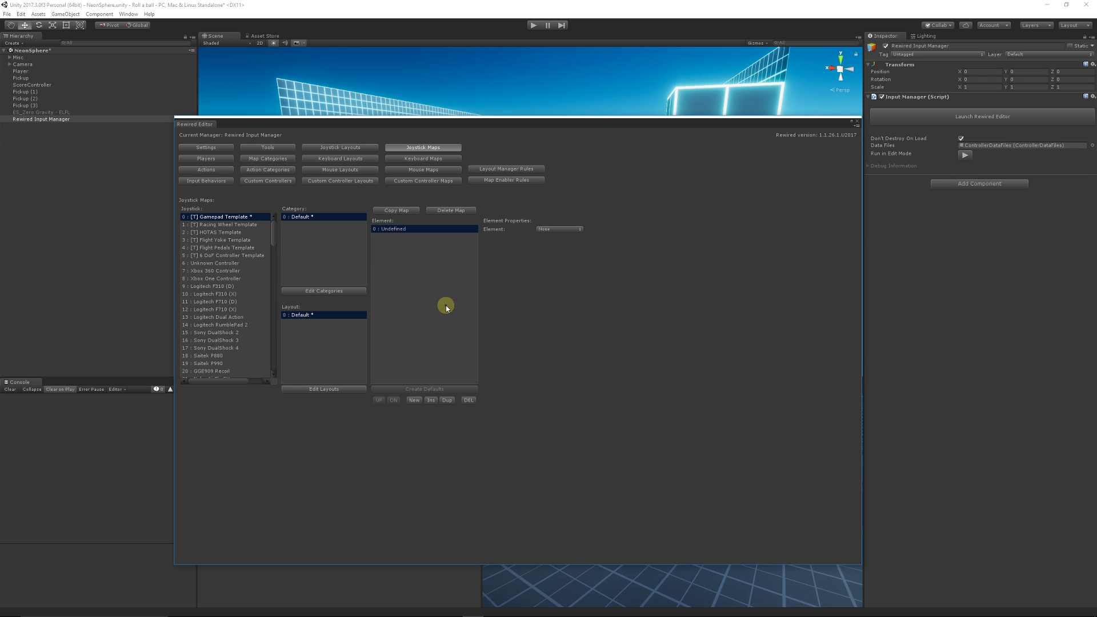
{"action": "left_click", "coordinate": [572, 230]}
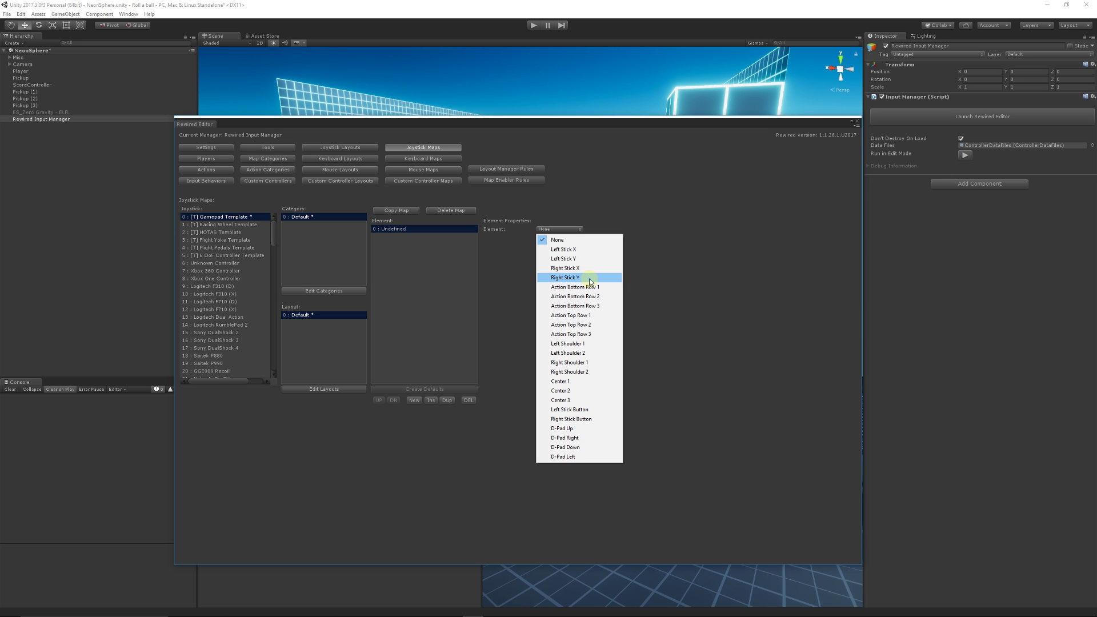
{"action": "left_click", "coordinate": [572, 249]}
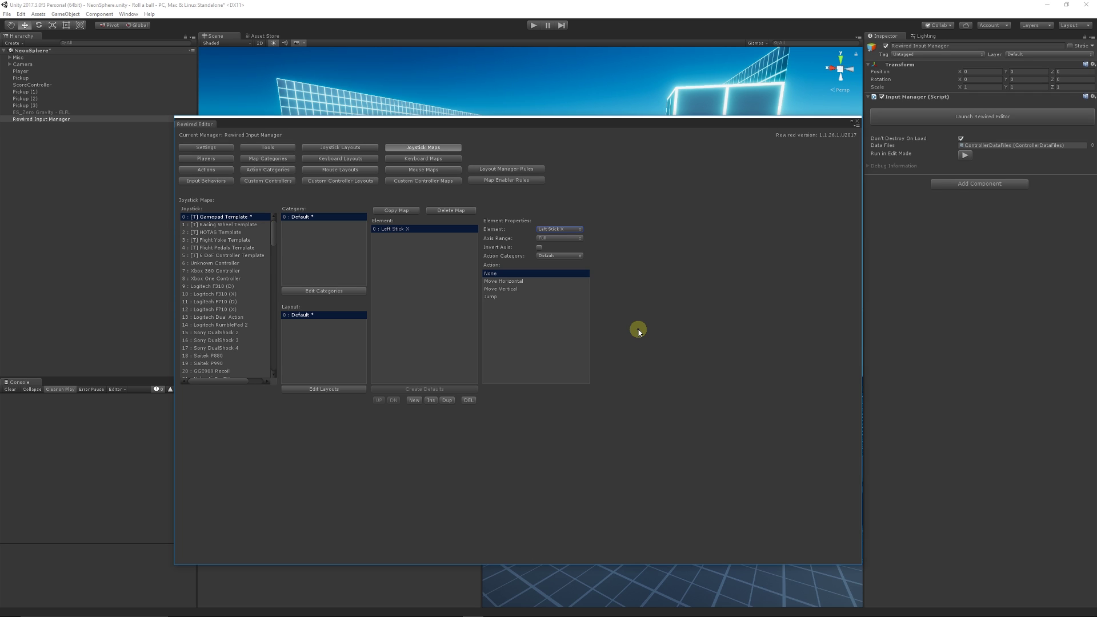
{"action": "left_click", "coordinate": [519, 282]}
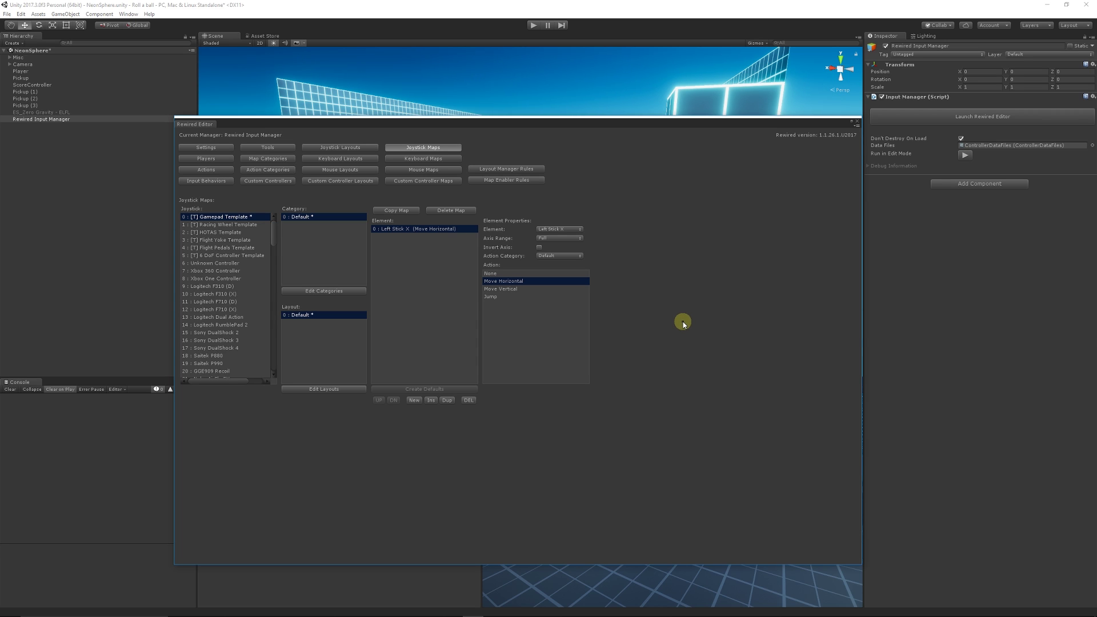
- Add a Left Stick Y element to the Gamepad Template map and assign it to Move Vertical
{"action": "left_click", "coordinate": [413, 400]}
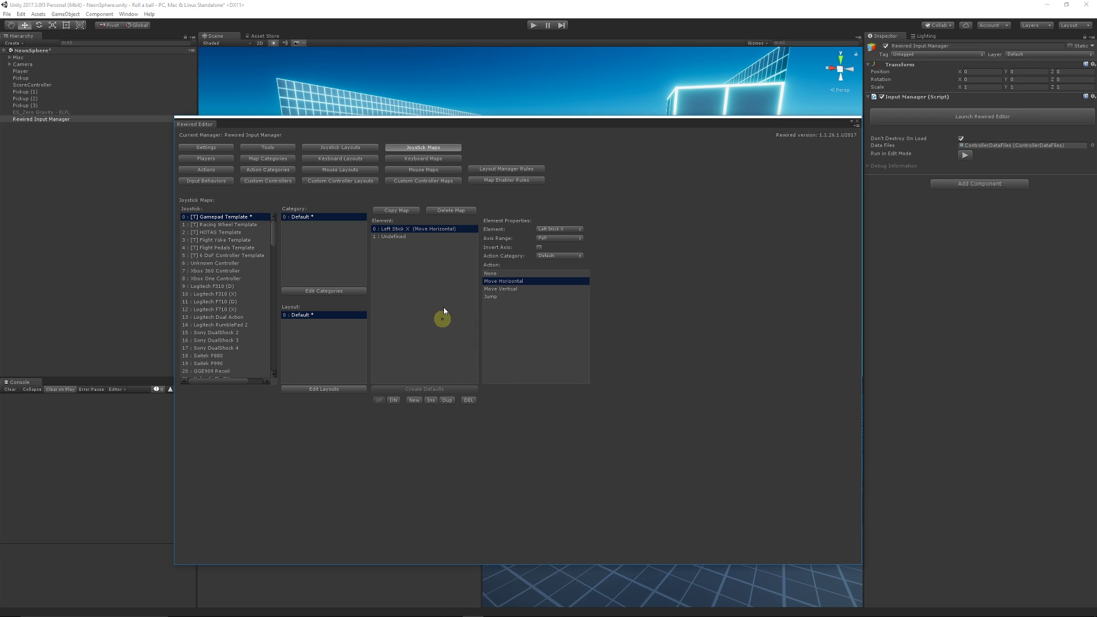
{"action": "left_click", "coordinate": [407, 238]}
{"action": "left_click", "coordinate": [574, 229]}
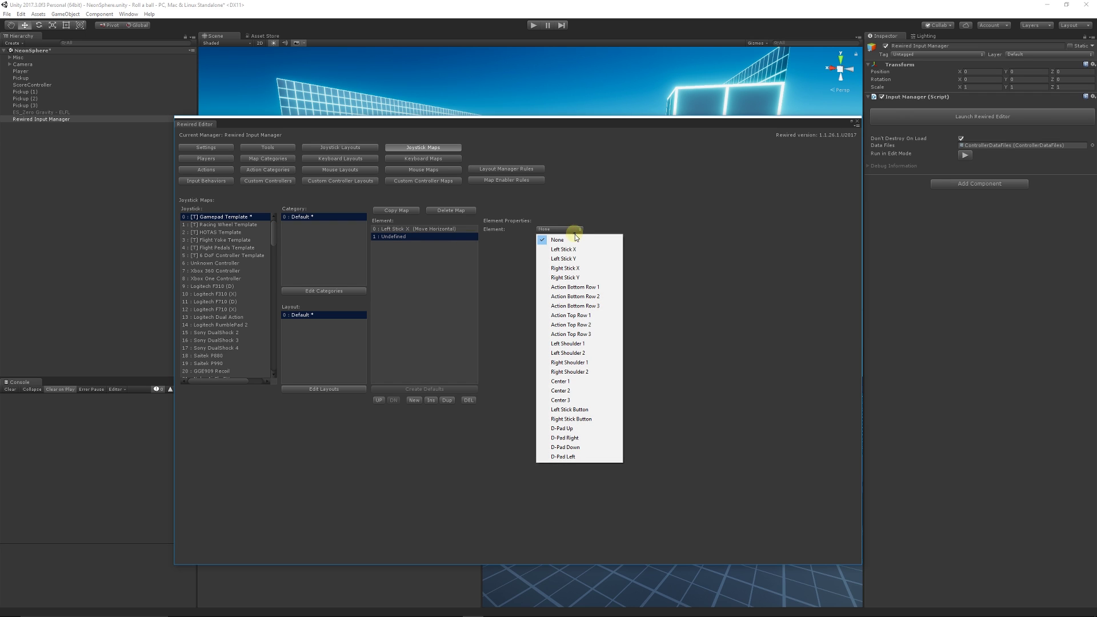
{"action": "left_click", "coordinate": [578, 258]}
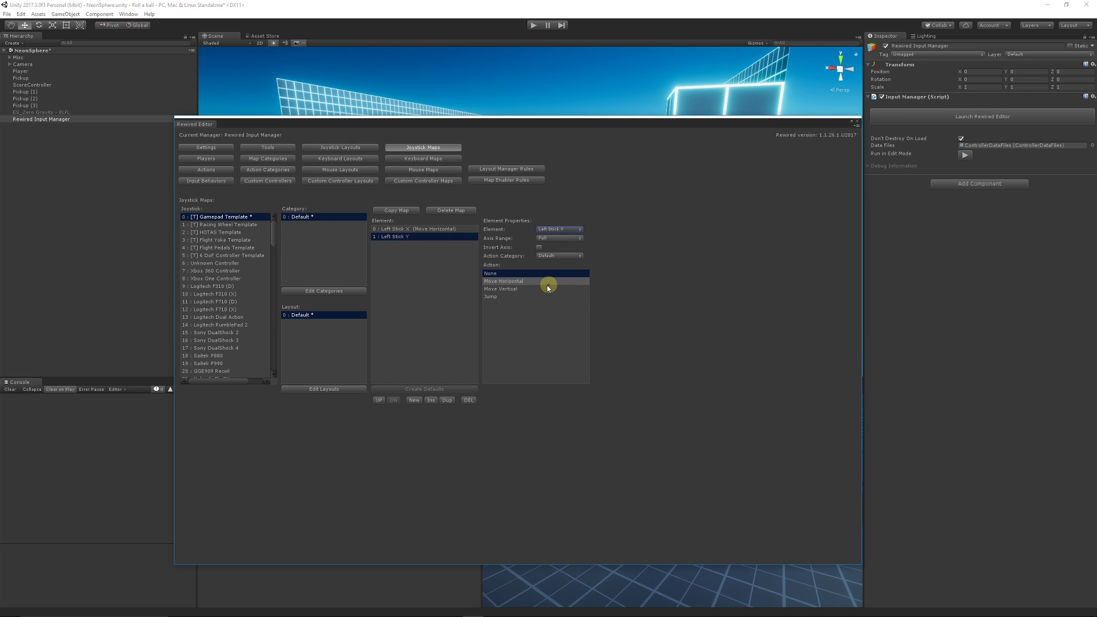
{"action": "left_click", "coordinate": [526, 288]}
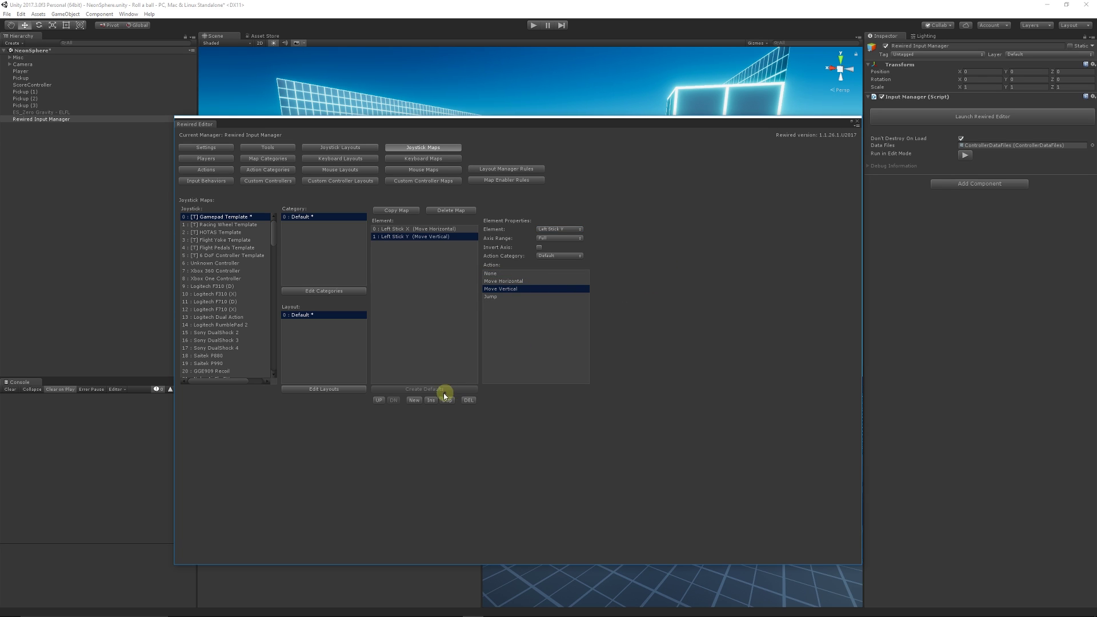
- Add an Action Bottom Row 1 element to the Gamepad Template map and assign it to Jump
{"action": "left_click", "coordinate": [418, 400]}
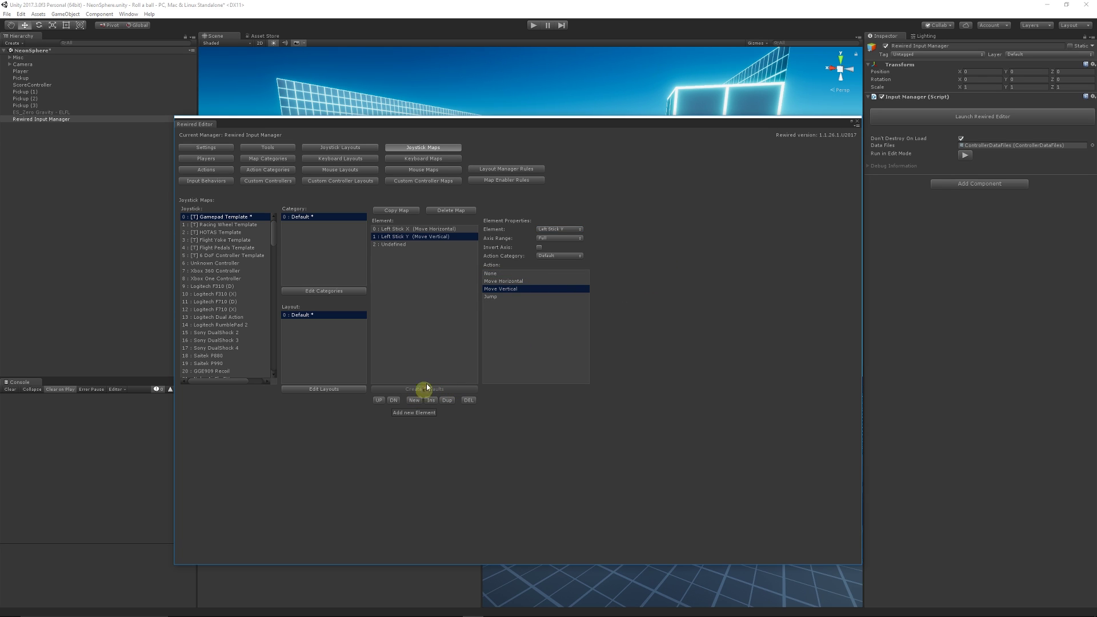
{"action": "left_click", "coordinate": [412, 244]}
{"action": "left_click", "coordinate": [559, 230]}
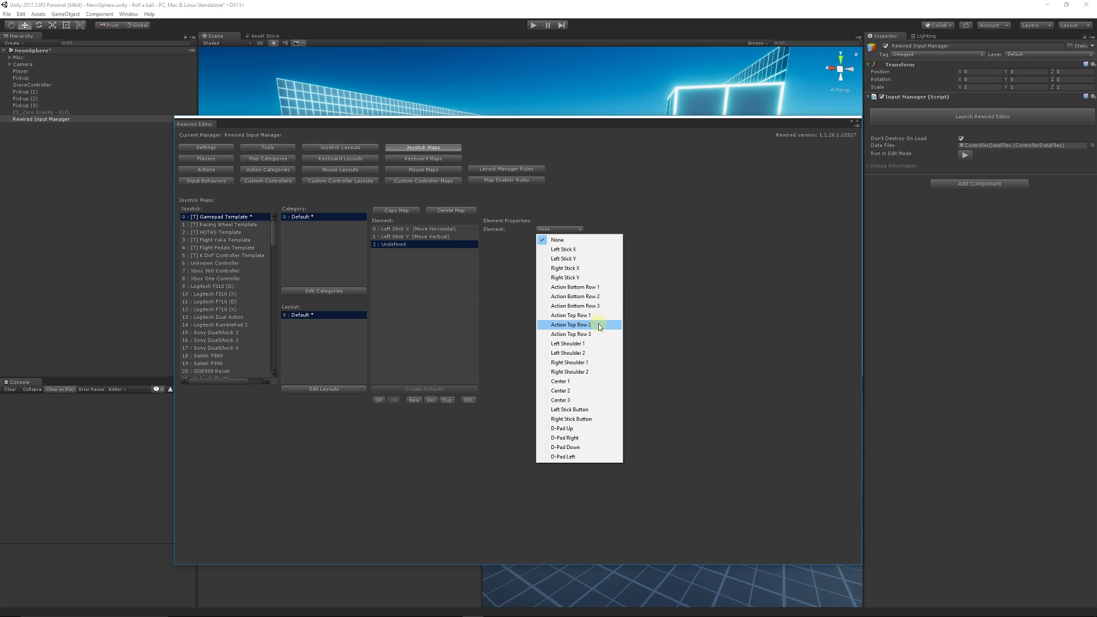
{"action": "left_click", "coordinate": [593, 290]}
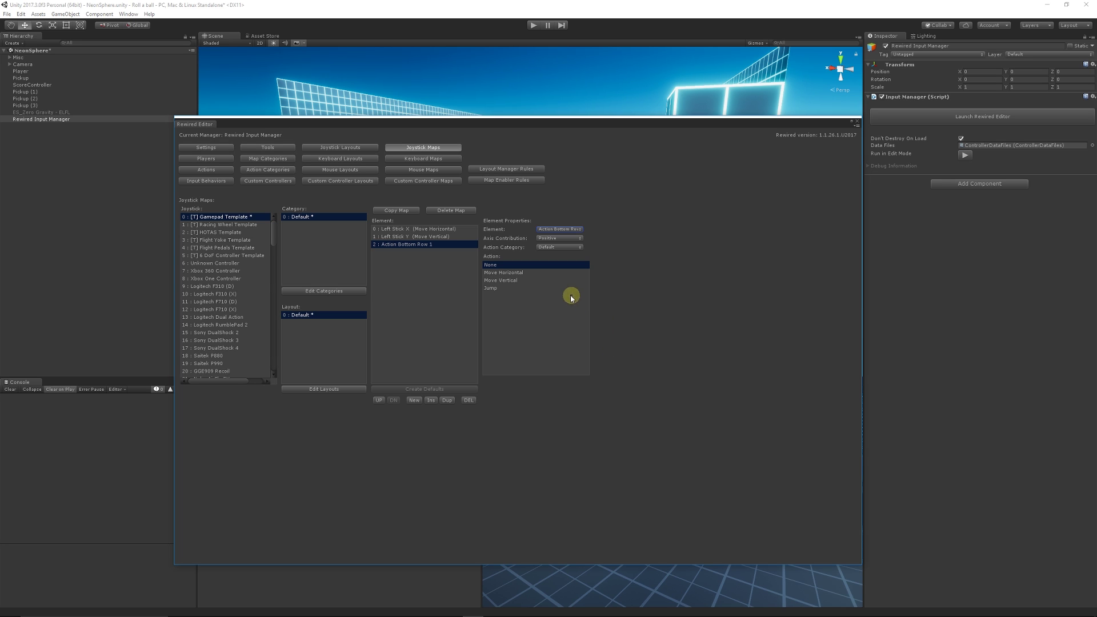
{"action": "left_click", "coordinate": [492, 288]}
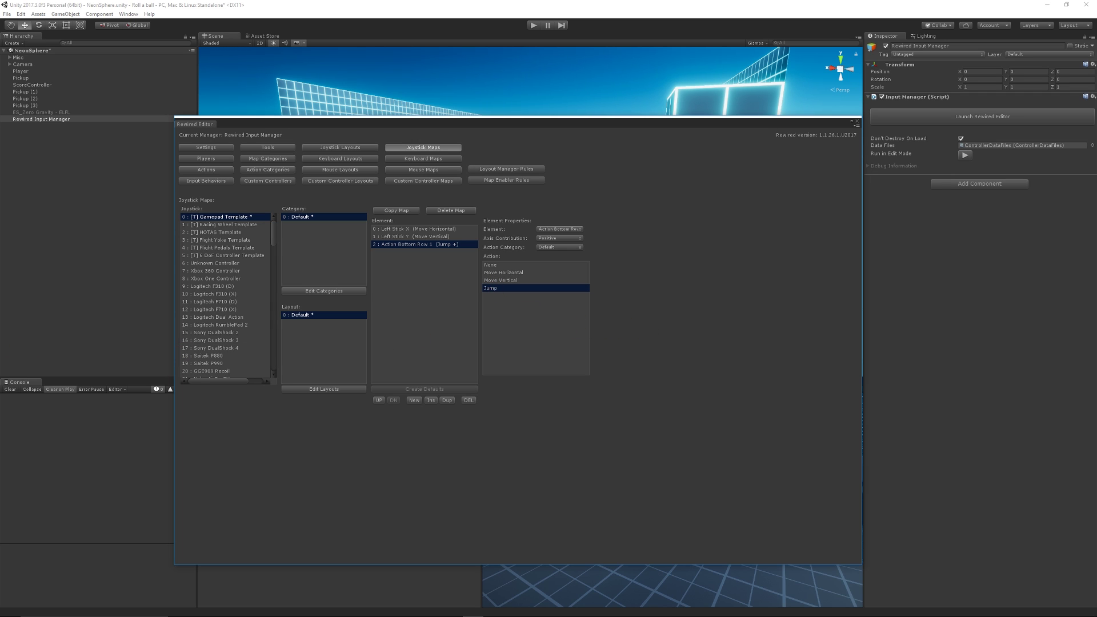
- Add two elements to the Default keyboard map for the W and A keys
{"action": "left_click", "coordinate": [425, 160]}
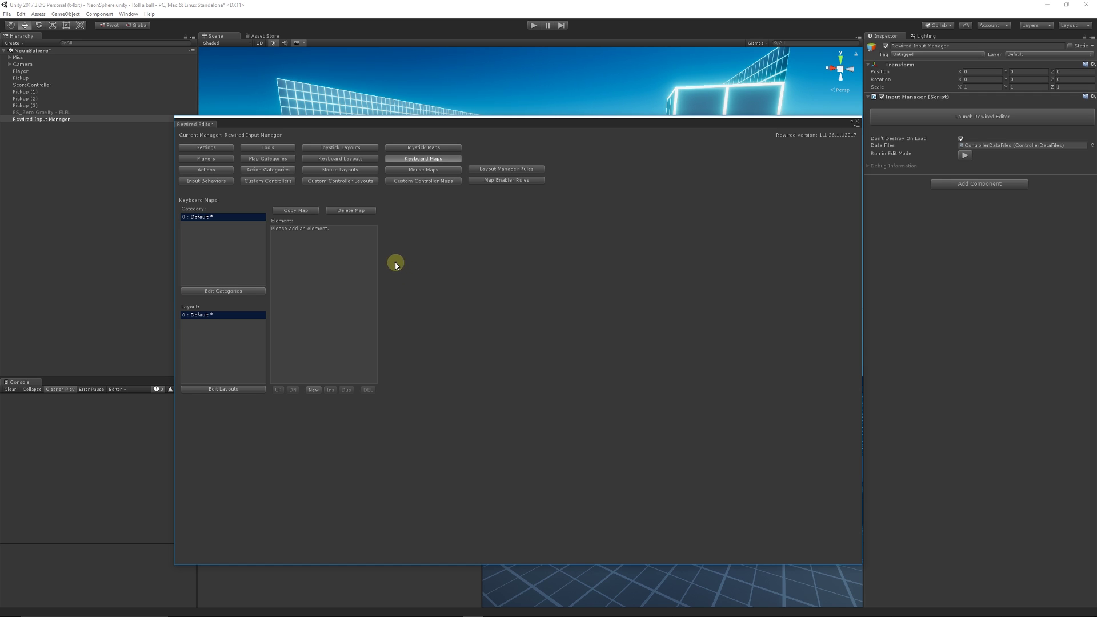
{"action": "left_click", "coordinate": [314, 389]}
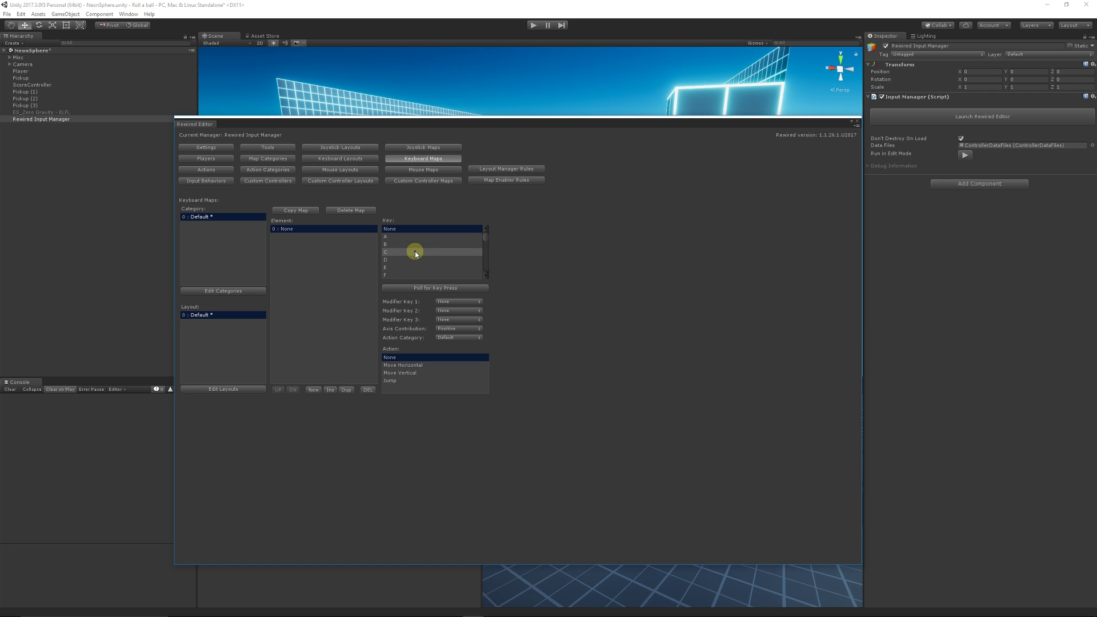
{"action": "scroll", "coordinate": [416, 252], "scroll_direction": "down", "scroll_amount": 5}
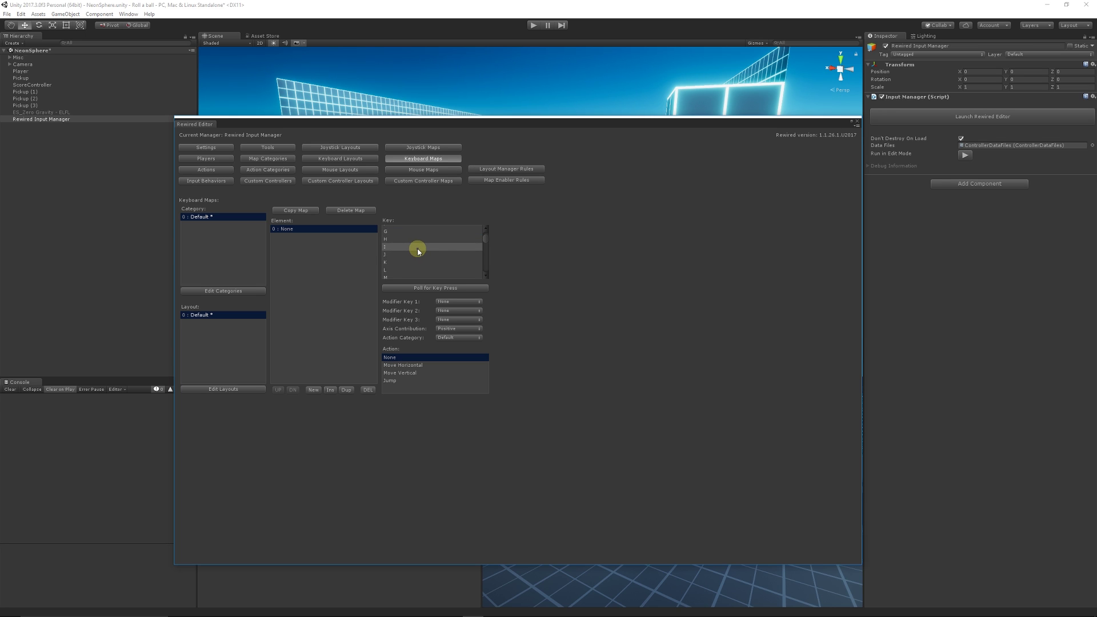
{"action": "scroll", "coordinate": [419, 249], "scroll_direction": "down", "scroll_amount": 3}
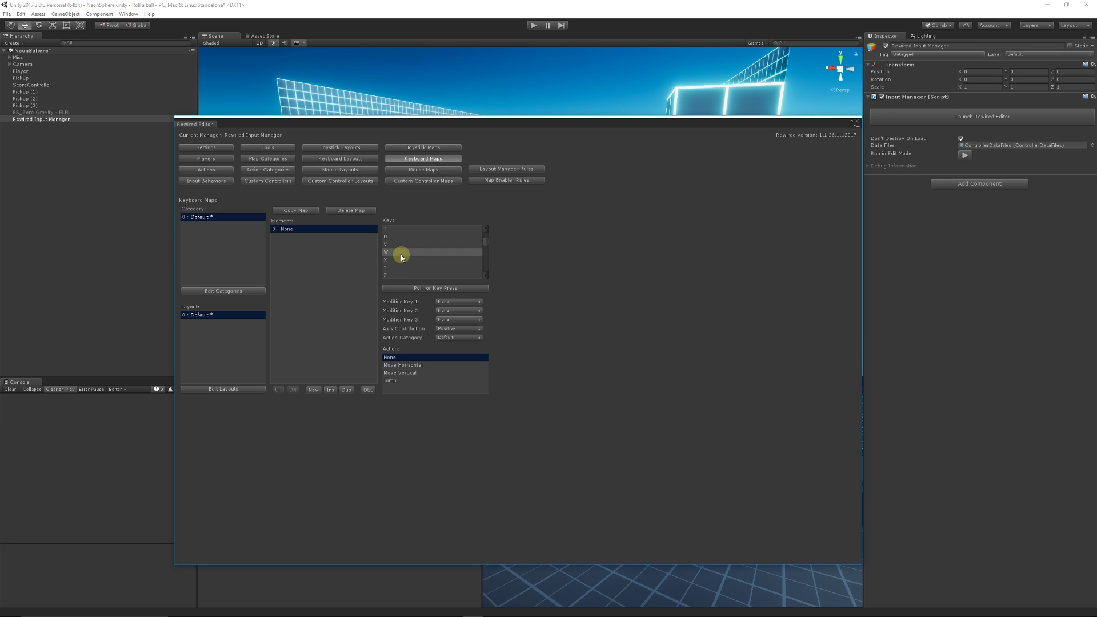
{"action": "left_click", "coordinate": [399, 252]}
{"action": "left_click", "coordinate": [323, 390]}
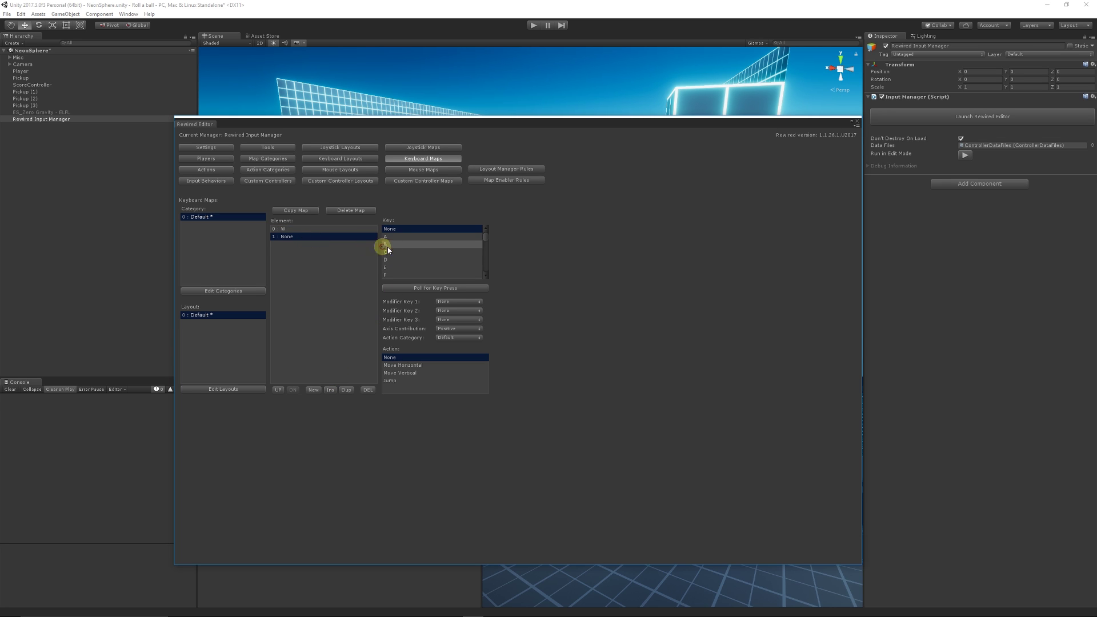
{"action": "left_click", "coordinate": [389, 237]}
- Add two more elements to the keyboard map for the S and D keys
{"action": "left_click", "coordinate": [324, 390]}
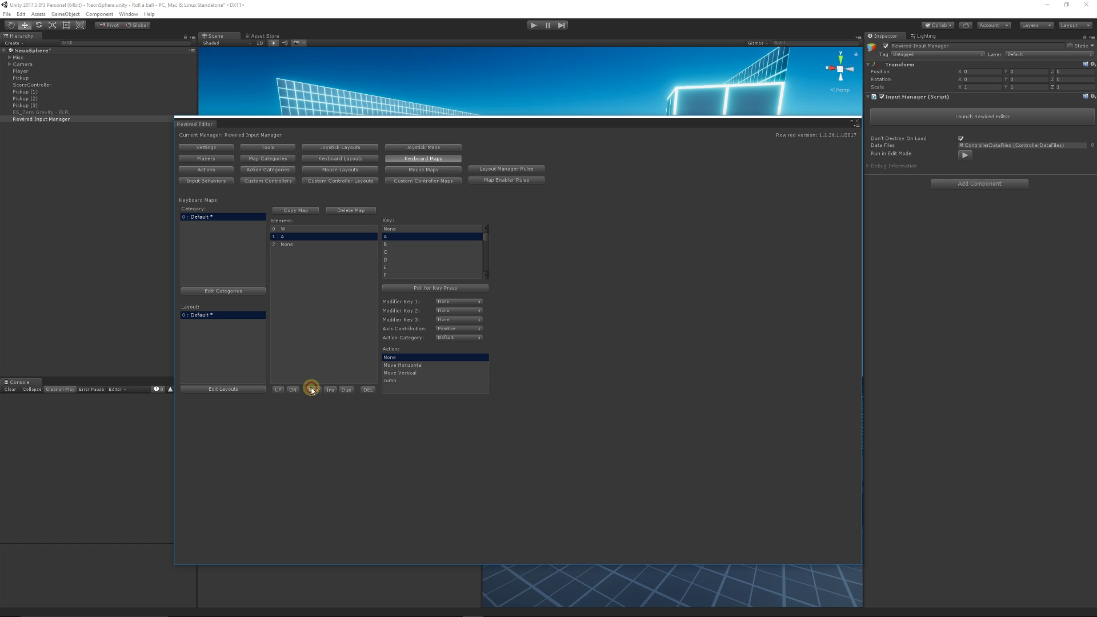
{"action": "left_click", "coordinate": [287, 244]}
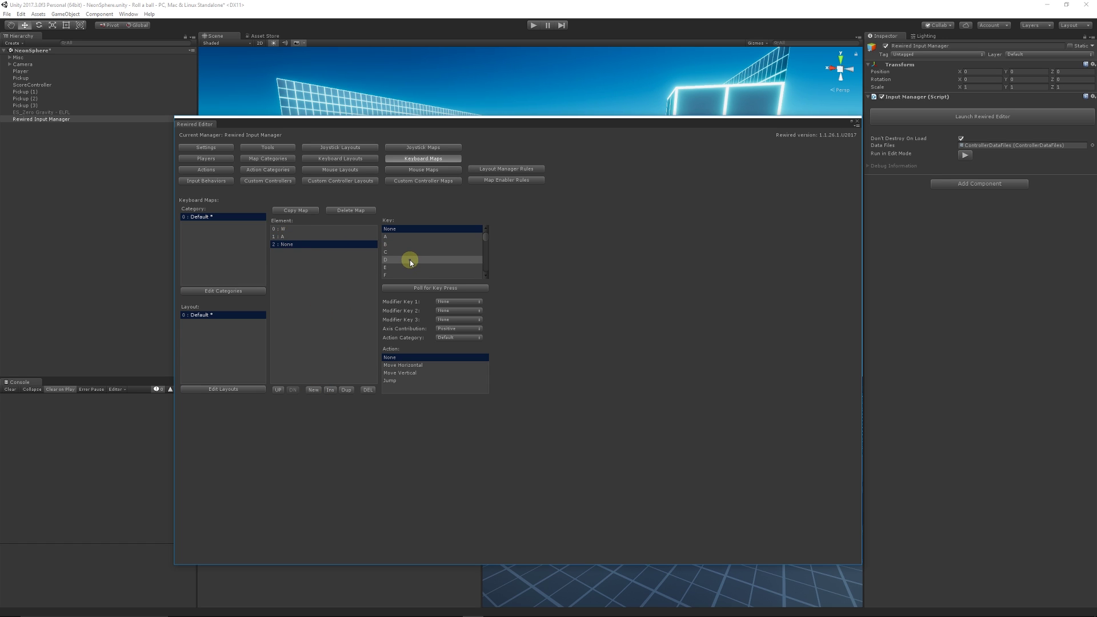
{"action": "scroll", "coordinate": [400, 269], "scroll_direction": "down", "scroll_amount": 4}
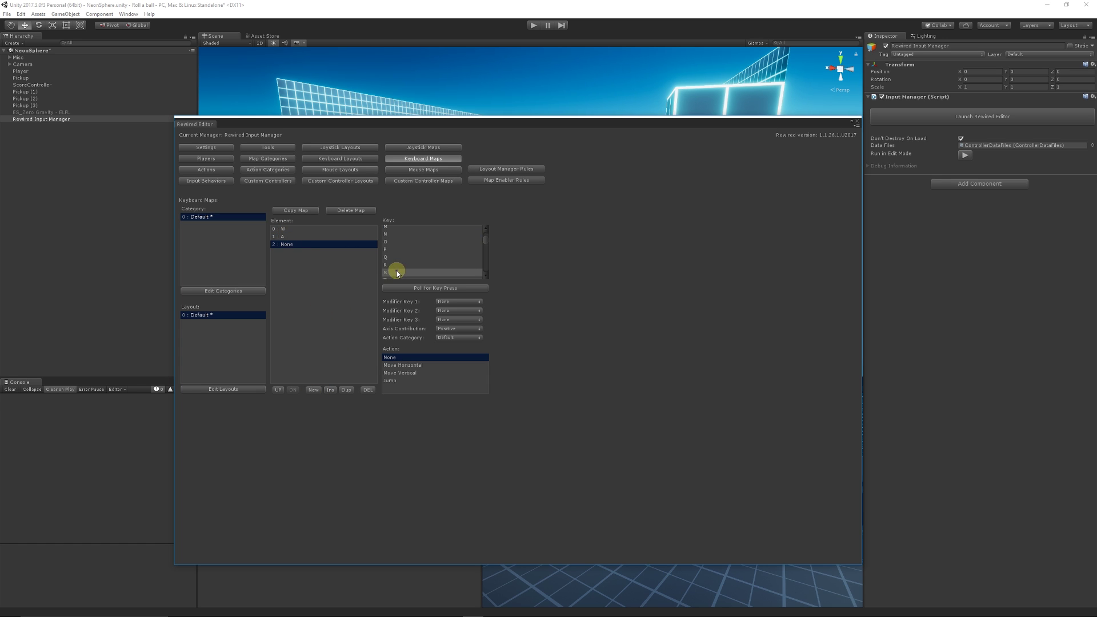
{"action": "left_click", "coordinate": [398, 273]}
{"action": "left_click", "coordinate": [314, 389]}
{"action": "left_click", "coordinate": [289, 253]}
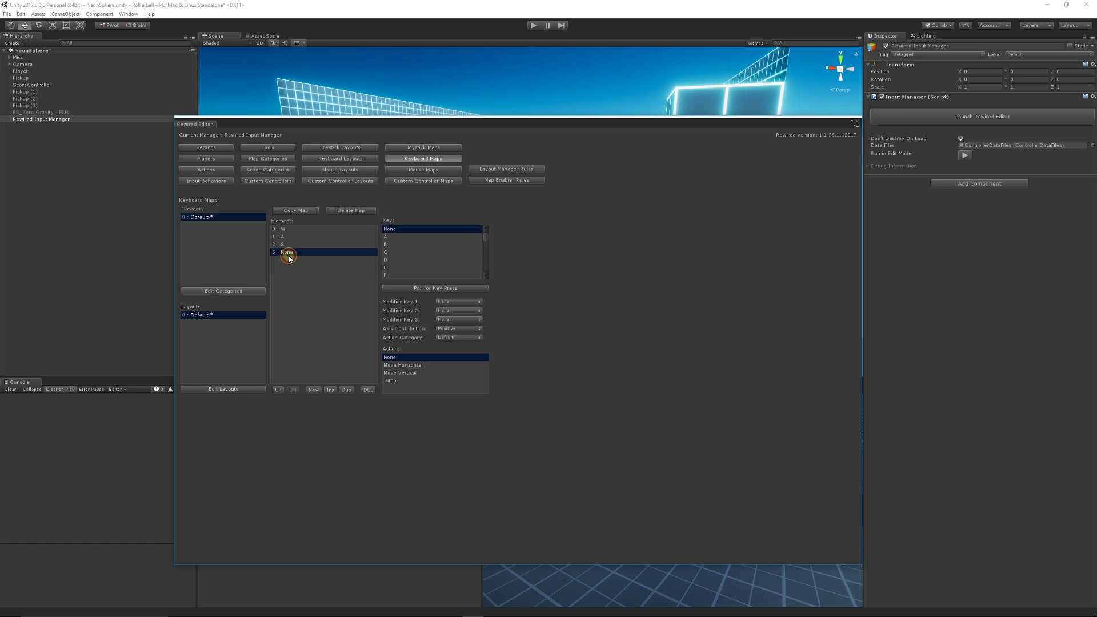
{"action": "left_click", "coordinate": [400, 259]}
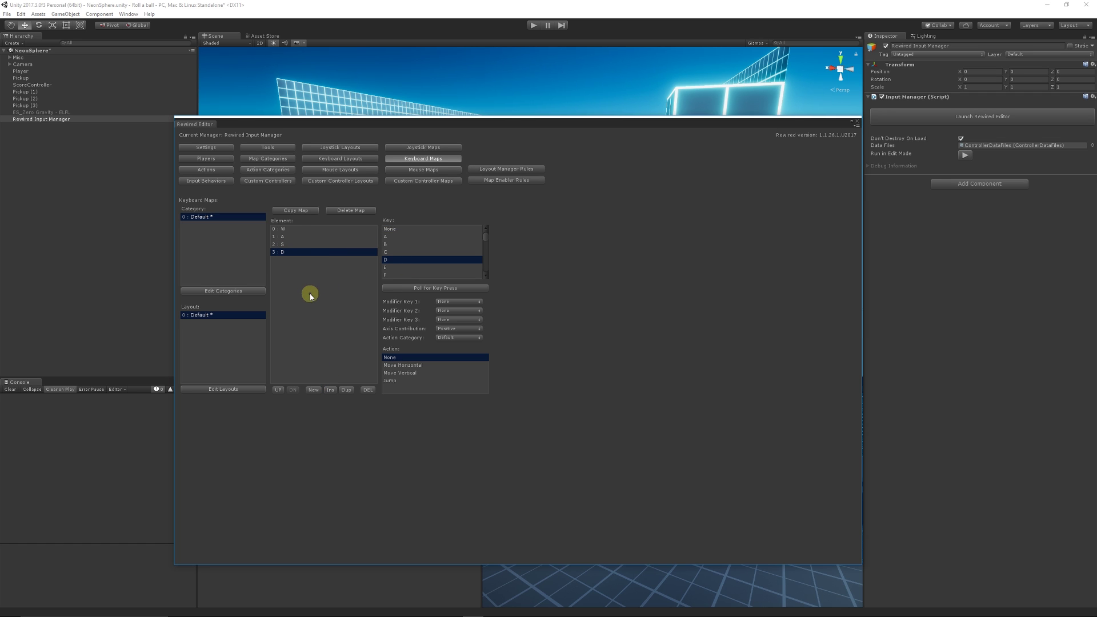
- Add a Space key element to the keyboard map and select the W element to show its properties
{"action": "left_click", "coordinate": [314, 390]}
{"action": "left_click", "coordinate": [293, 264]}
{"action": "scroll", "coordinate": [403, 261], "scroll_direction": "down", "scroll_amount": 15}
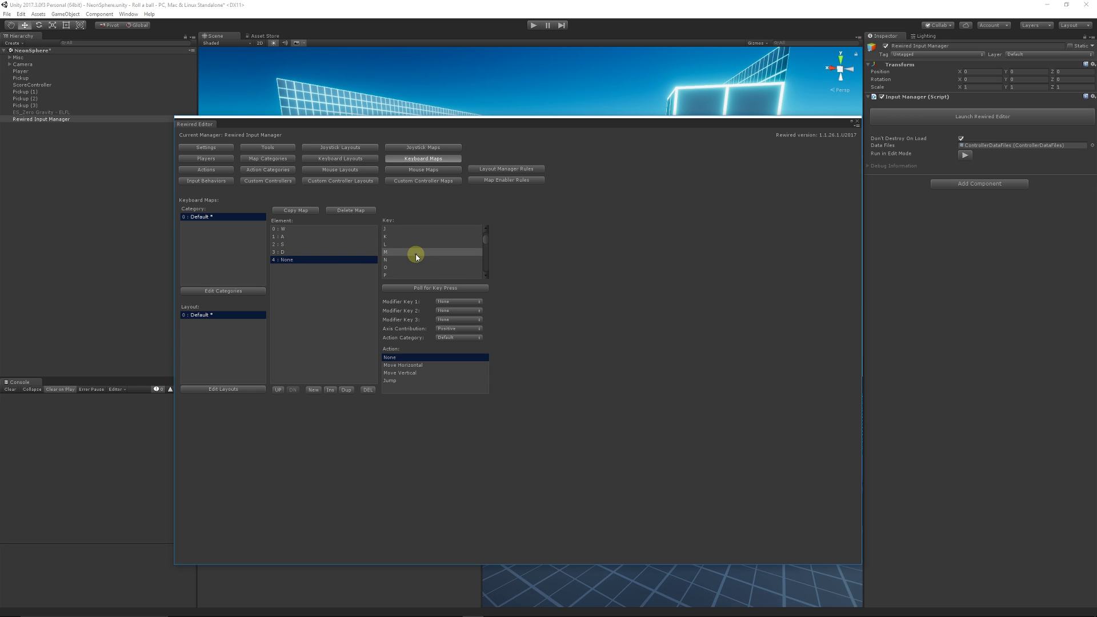
{"action": "left_click", "coordinate": [403, 261]}
{"action": "left_click", "coordinate": [292, 229]}
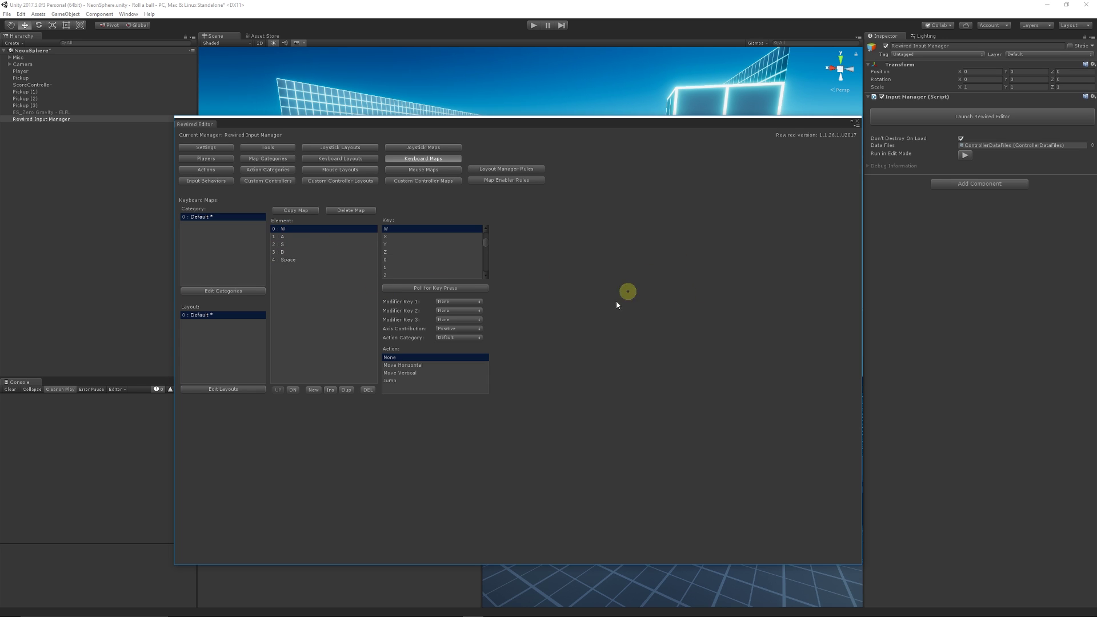
- Assign the W and S elements of the Default keyboard map to Move Vertical and the A element to Move Horizontal
{"action": "left_click", "coordinate": [423, 373]}
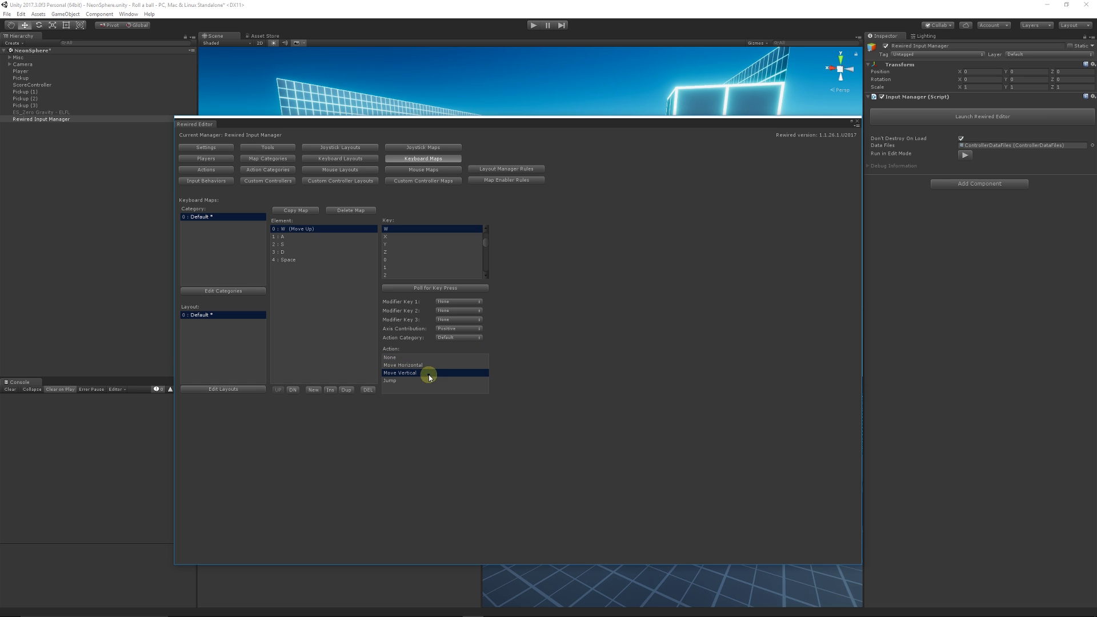
{"action": "left_click", "coordinate": [309, 238]}
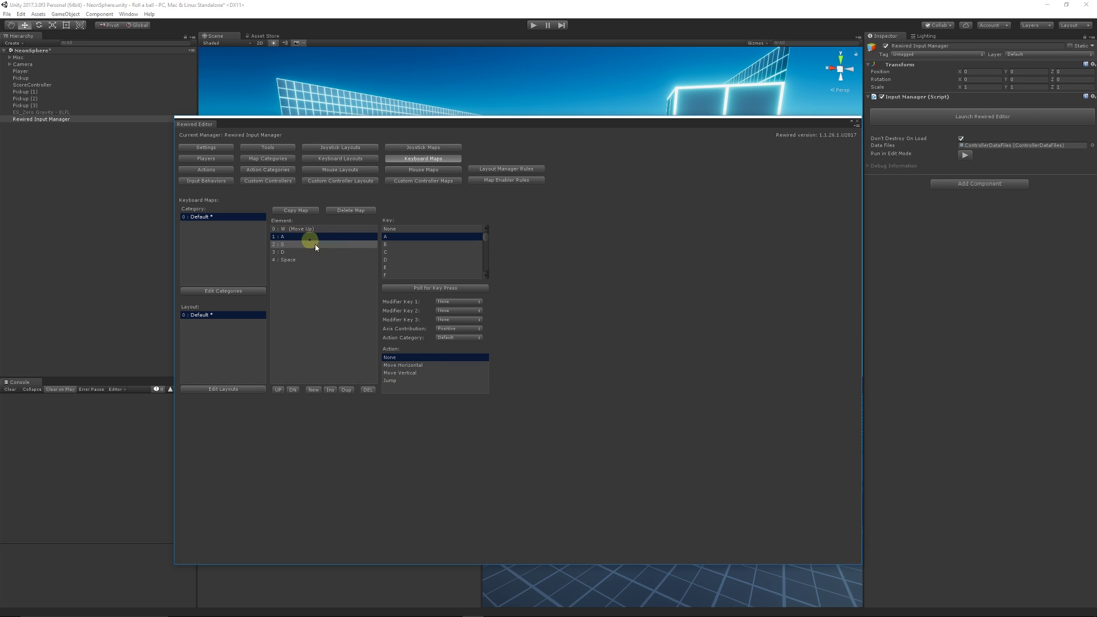
{"action": "left_click", "coordinate": [419, 365]}
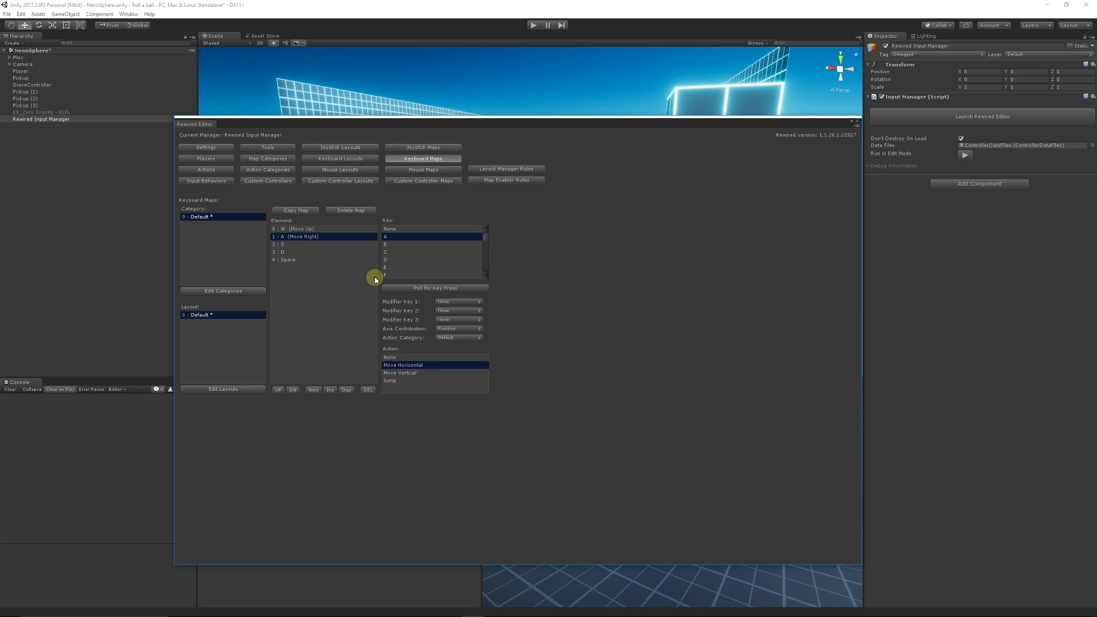
{"action": "left_click", "coordinate": [304, 245]}
{"action": "left_click", "coordinate": [413, 373]}
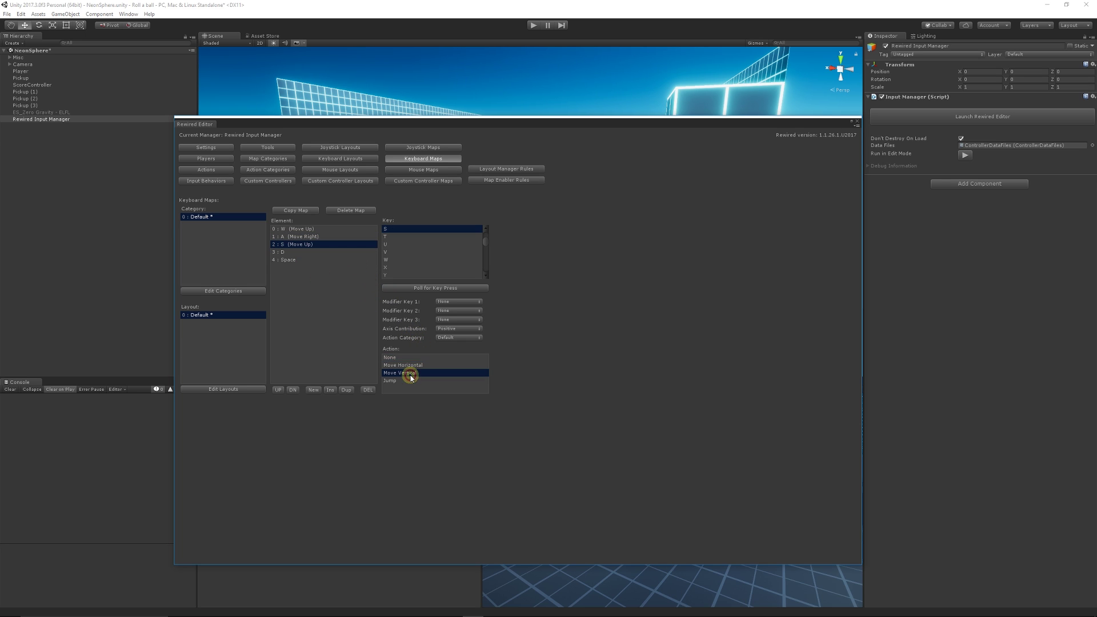
- Assign the keyboard map's D element to Move Horizontal and the Space element to Jump
{"action": "left_click", "coordinate": [320, 255]}
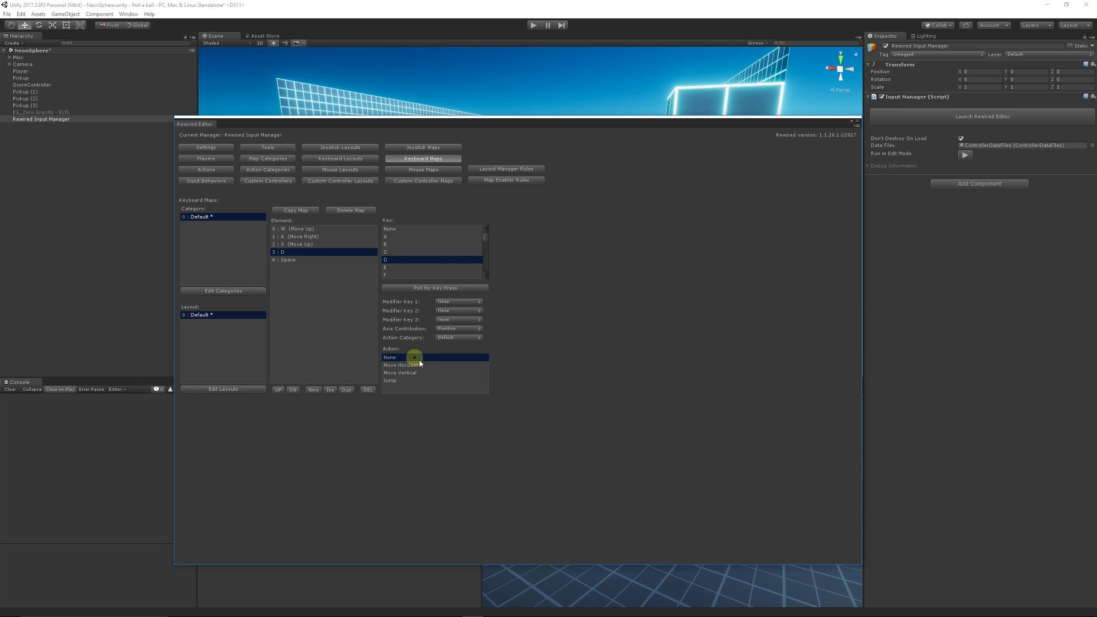
{"action": "left_click", "coordinate": [419, 366]}
{"action": "left_click", "coordinate": [309, 259]}
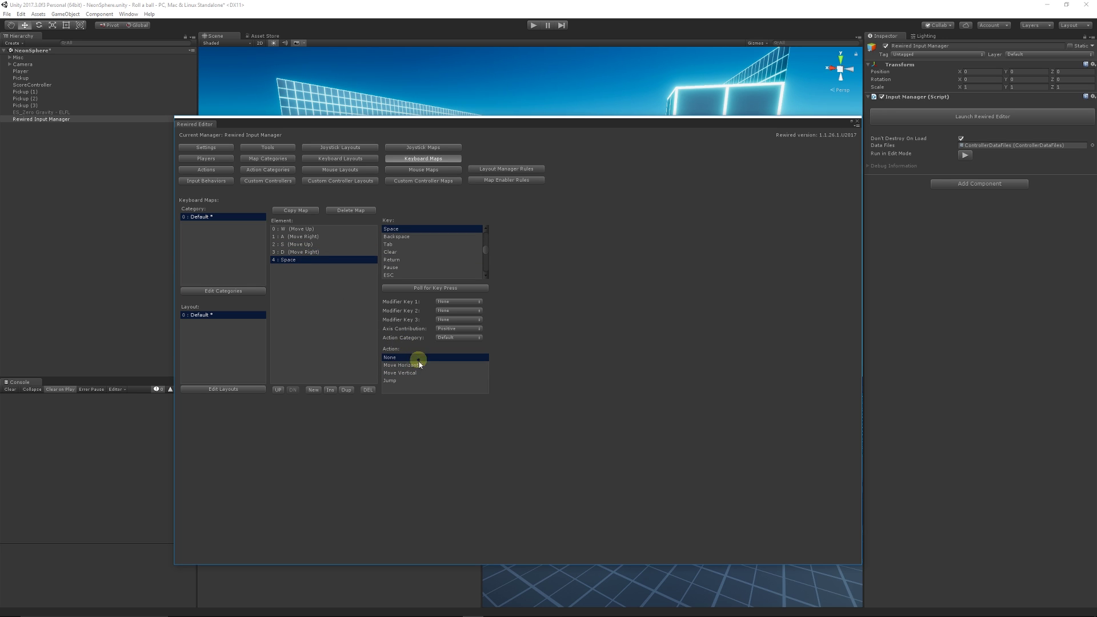
{"action": "left_click", "coordinate": [403, 381]}
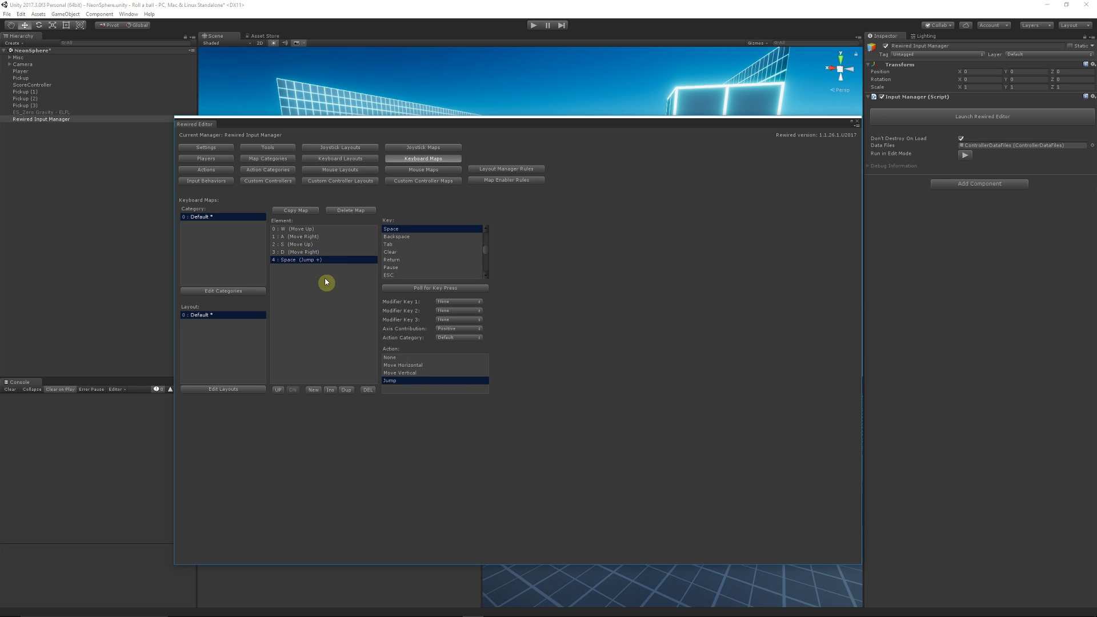
- Set the axis contribution of the keyboard map's A and S elements to Negative
{"action": "left_click", "coordinate": [314, 229]}
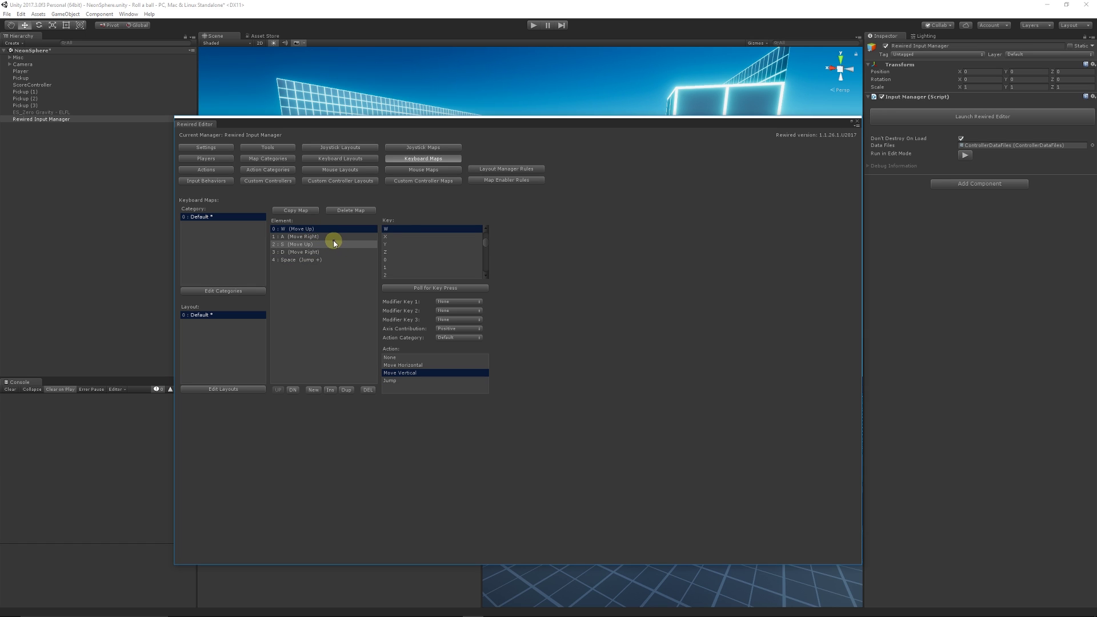
{"action": "left_click", "coordinate": [326, 239]}
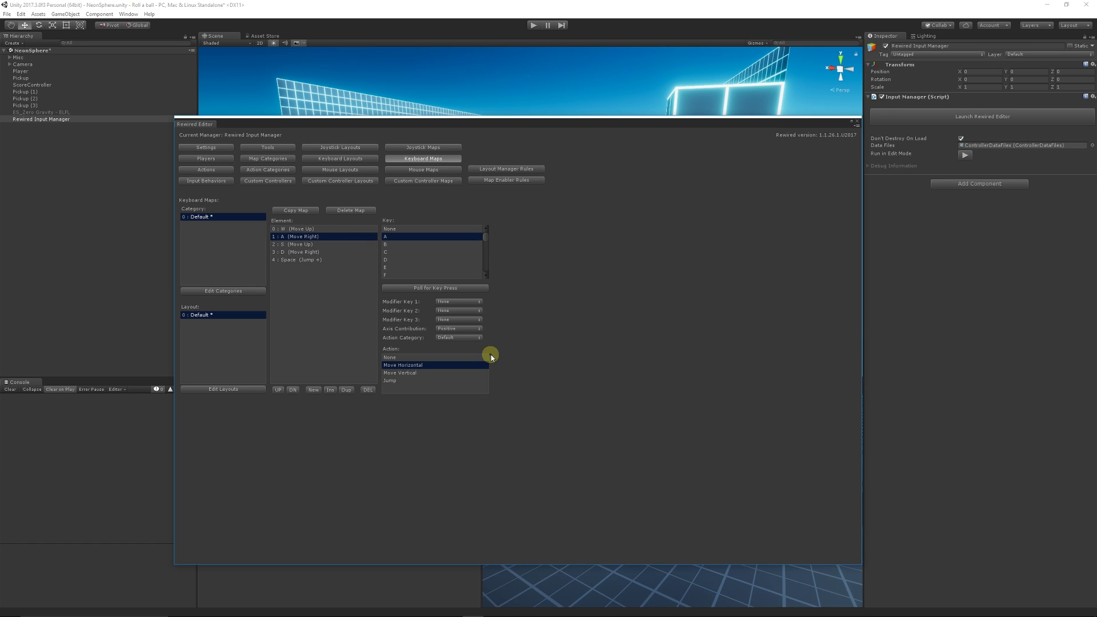
{"action": "left_click", "coordinate": [454, 329]}
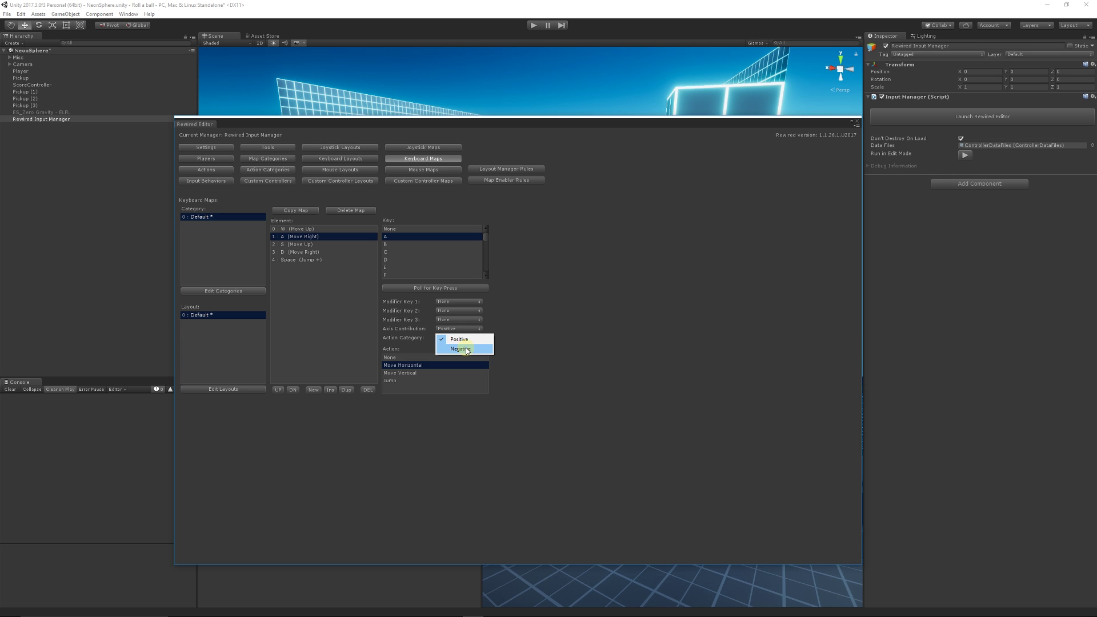
{"action": "left_click", "coordinate": [466, 349]}
{"action": "left_click", "coordinate": [320, 245]}
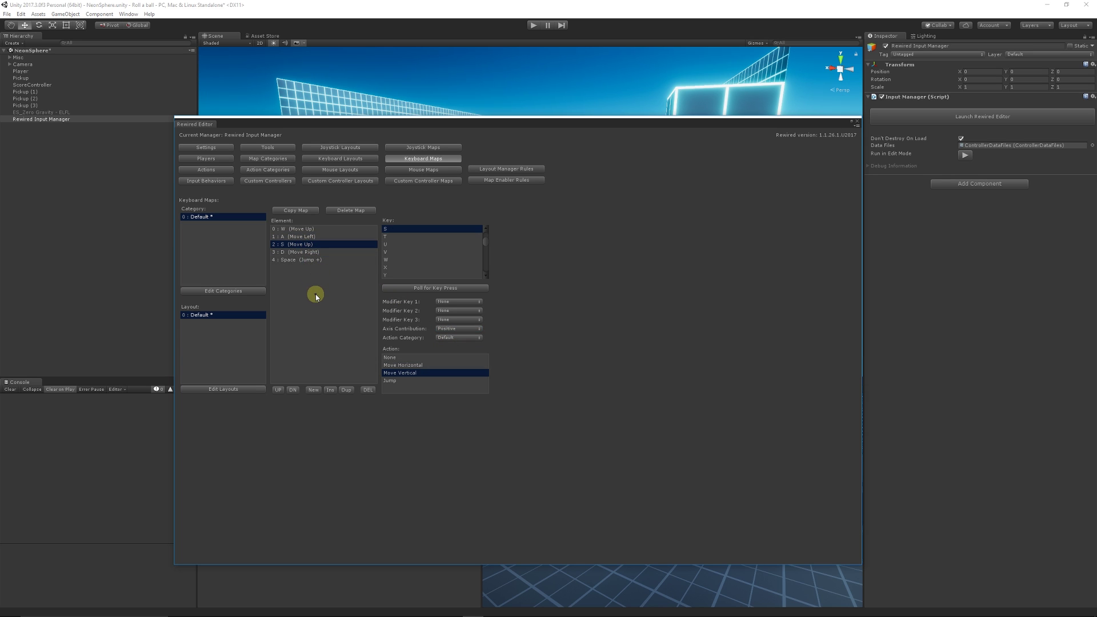
{"action": "left_click", "coordinate": [453, 329]}
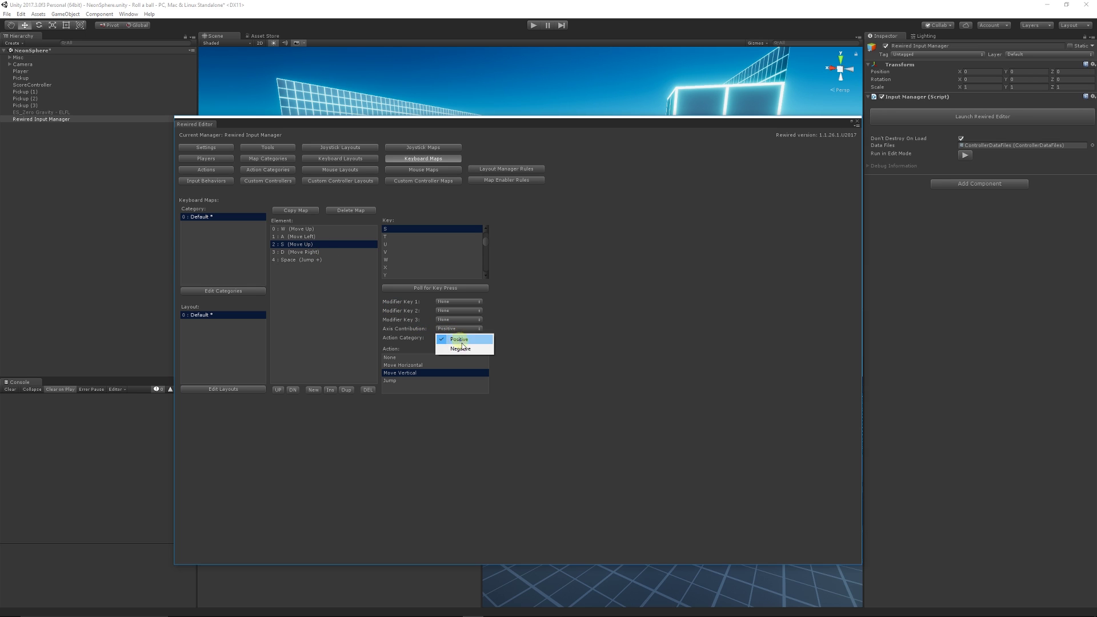
{"action": "left_click", "coordinate": [460, 348]}
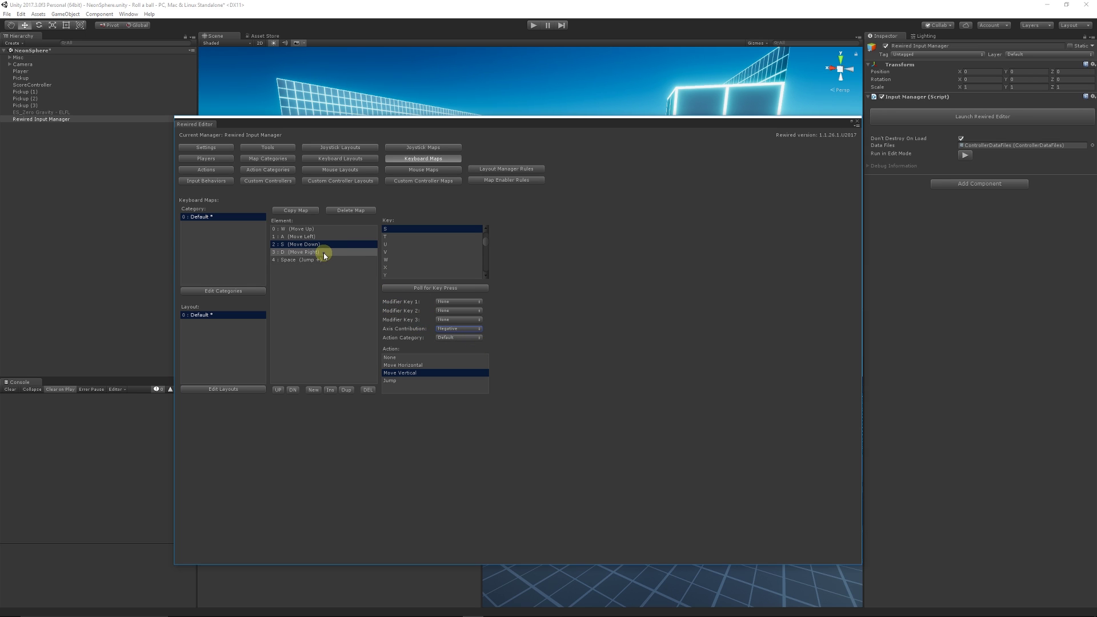
- Create a mouse map for the Default category and layout, and return to the keyboard maps
{"action": "left_click", "coordinate": [421, 171]}
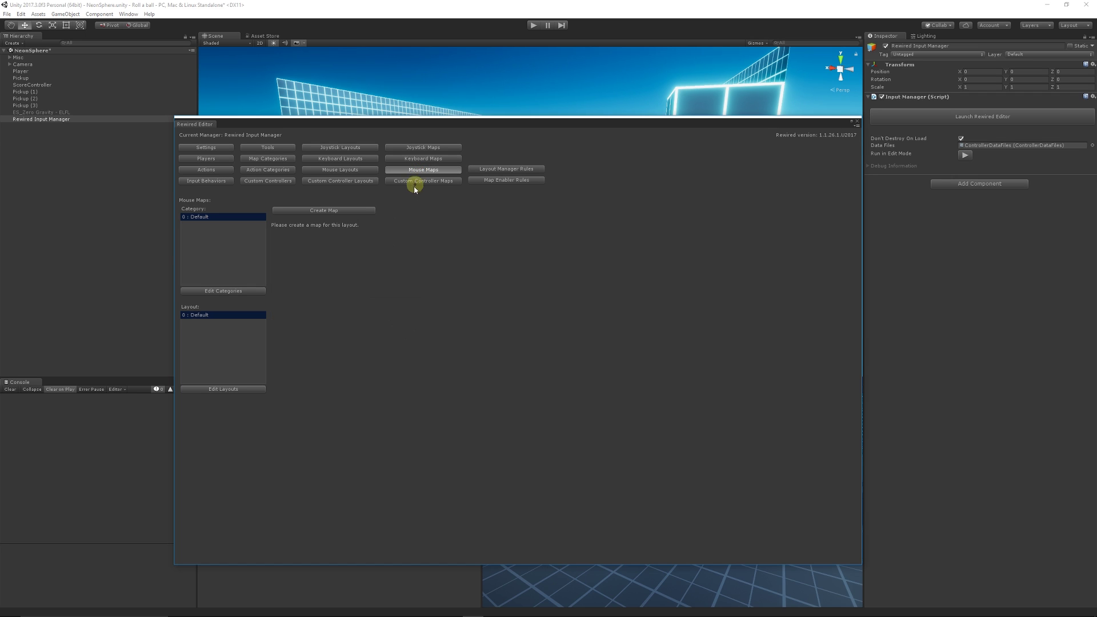
{"action": "left_click", "coordinate": [355, 213]}
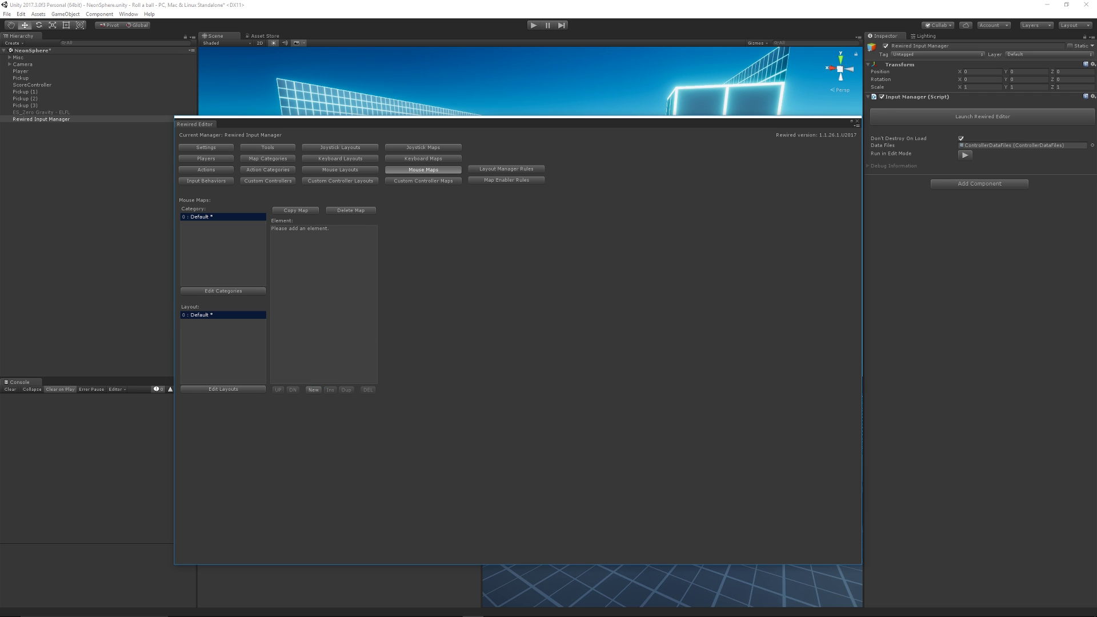
{"action": "left_click", "coordinate": [380, 133]}
{"action": "left_click", "coordinate": [402, 161]}
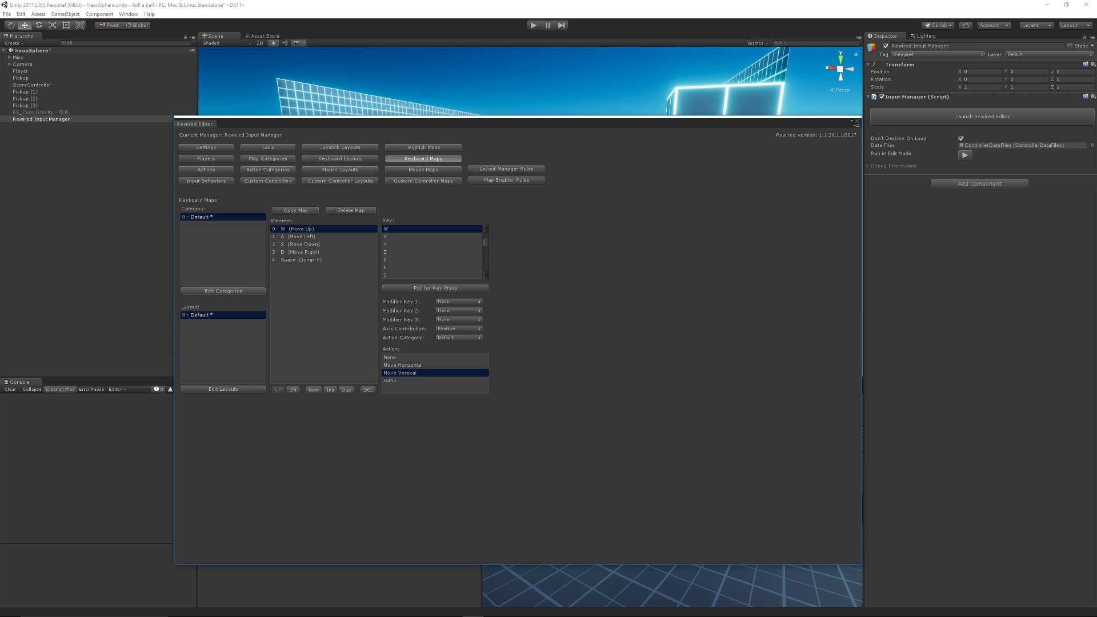
- Add a Default joystick map and a Default keyboard map to Player0's default controller maps
{"action": "left_click", "coordinate": [214, 169]}
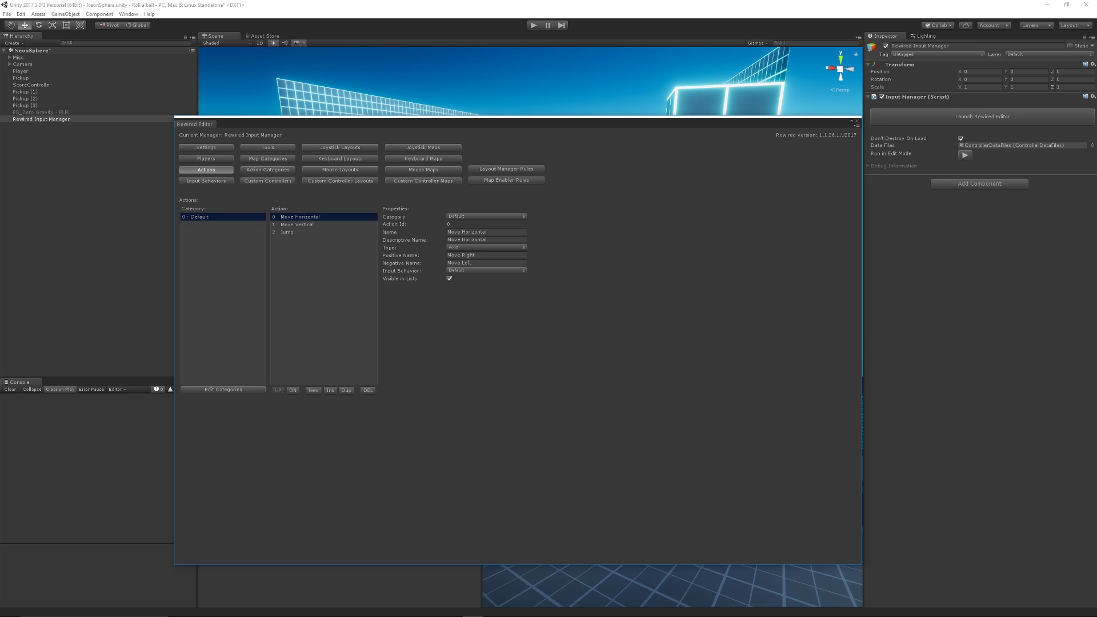
{"action": "left_click", "coordinate": [207, 159]}
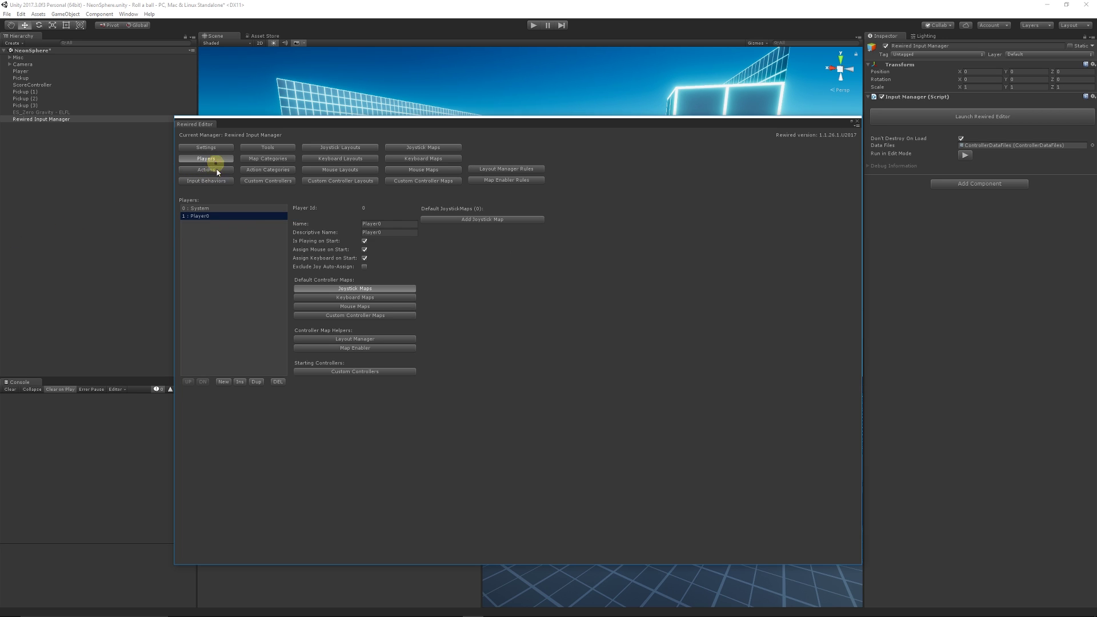
{"action": "left_click", "coordinate": [495, 219]}
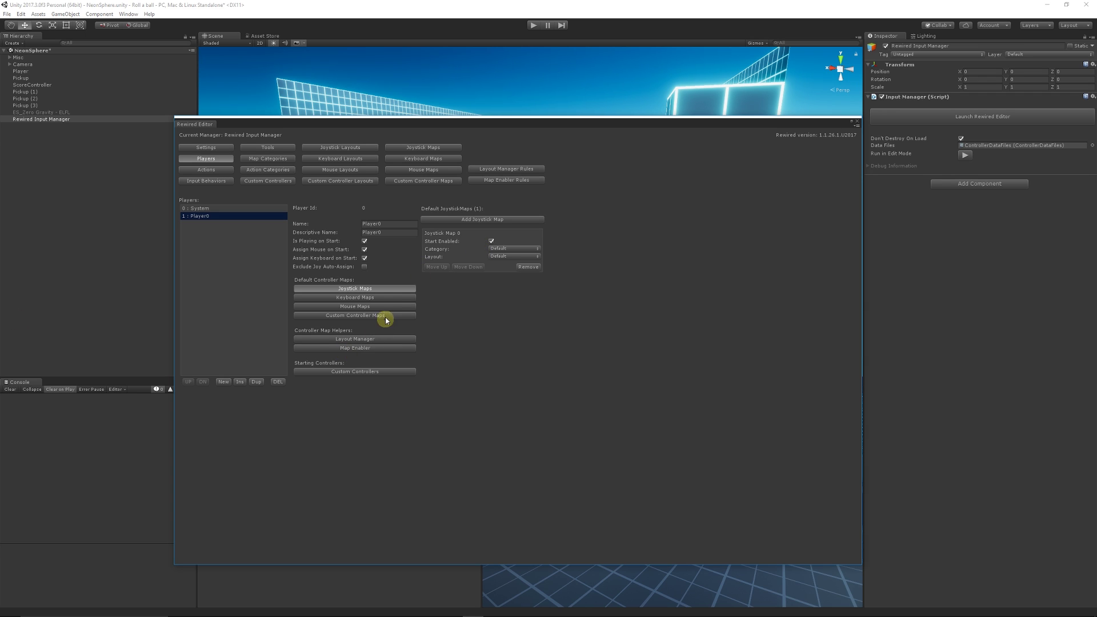
{"action": "left_click", "coordinate": [375, 298]}
{"action": "left_click", "coordinate": [471, 220]}
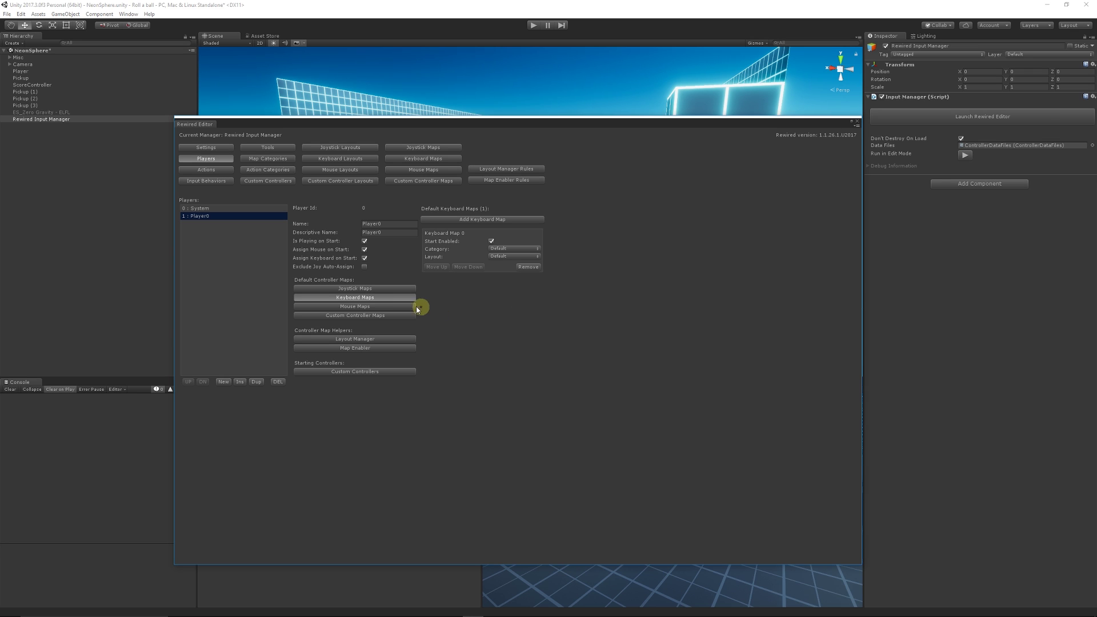
- Review Player0's default mouse, joystick and keyboard maps, the action list and the Gamepad Template map
{"action": "left_click", "coordinate": [366, 306]}
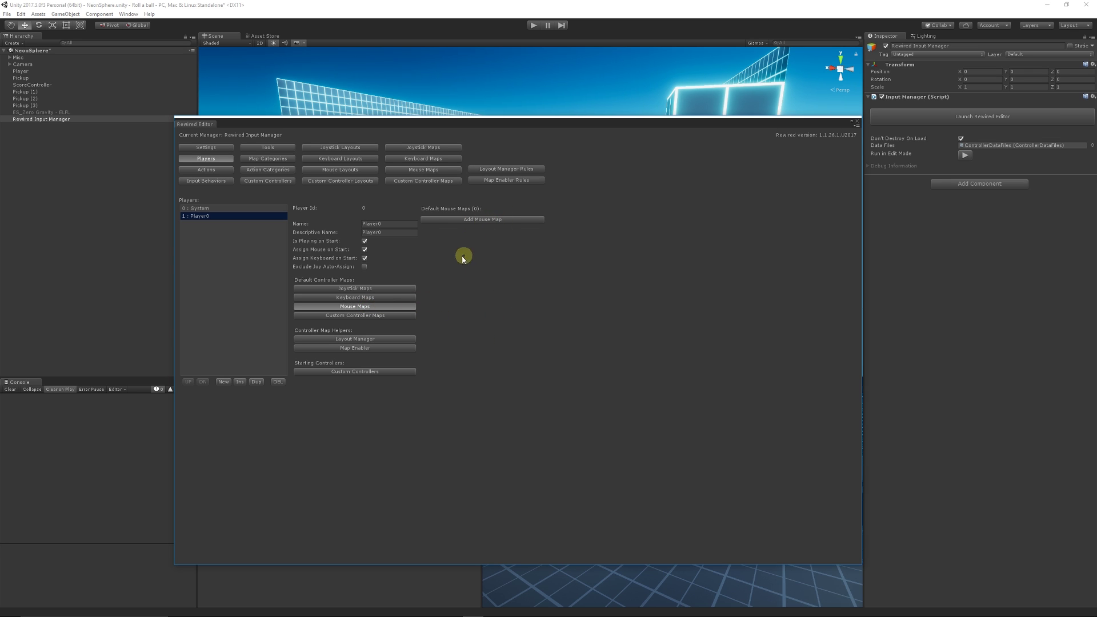
{"action": "left_click", "coordinate": [388, 289]}
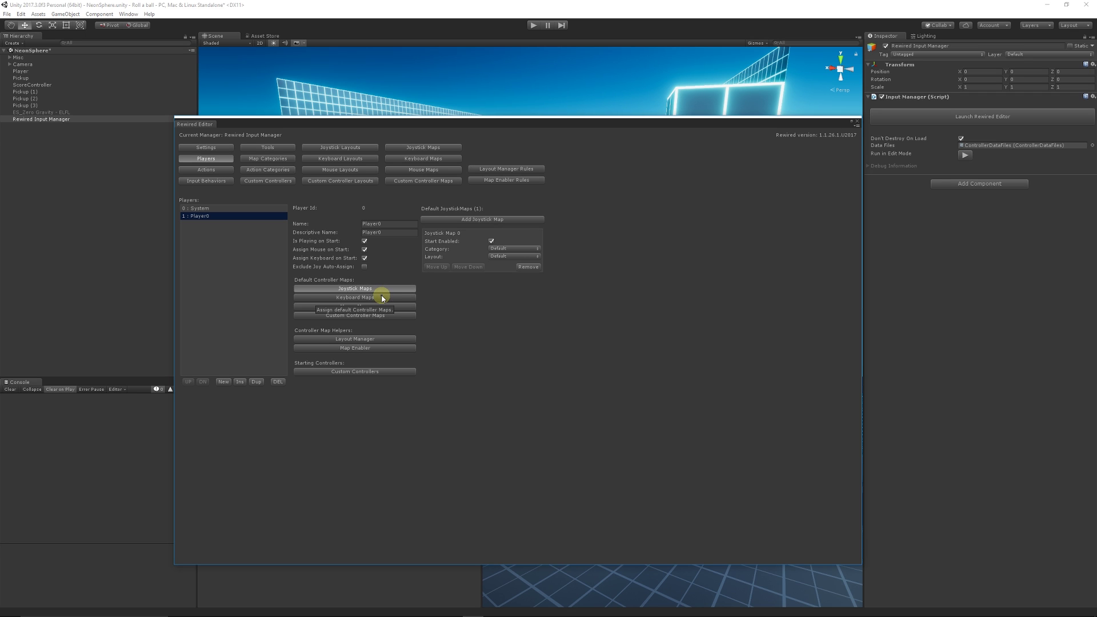
{"action": "left_click", "coordinate": [382, 298]}
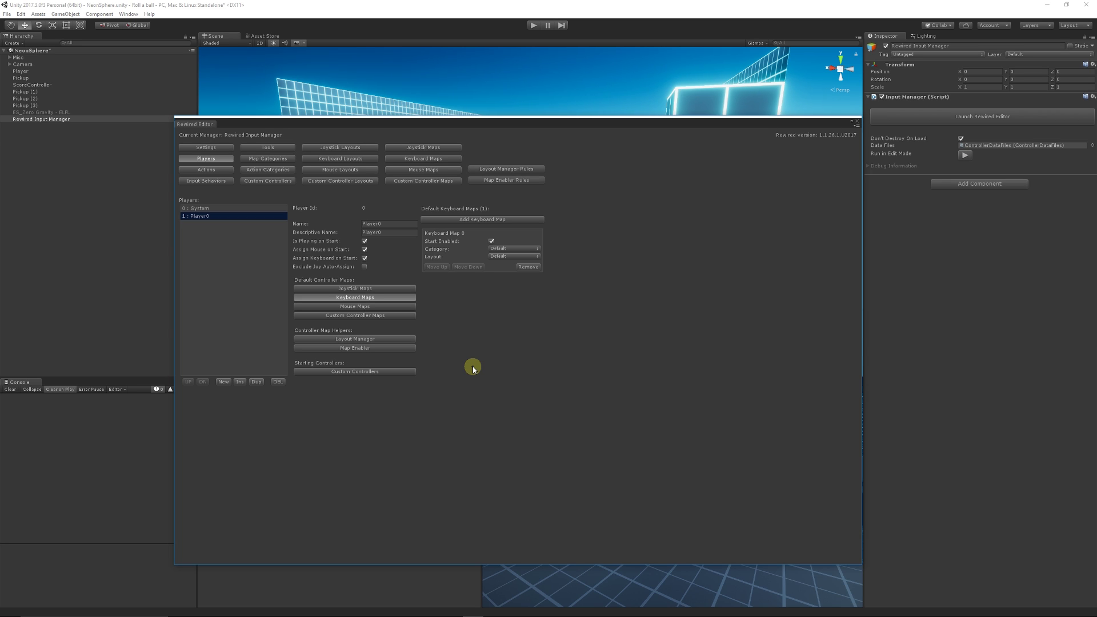
{"action": "left_click", "coordinate": [228, 171]}
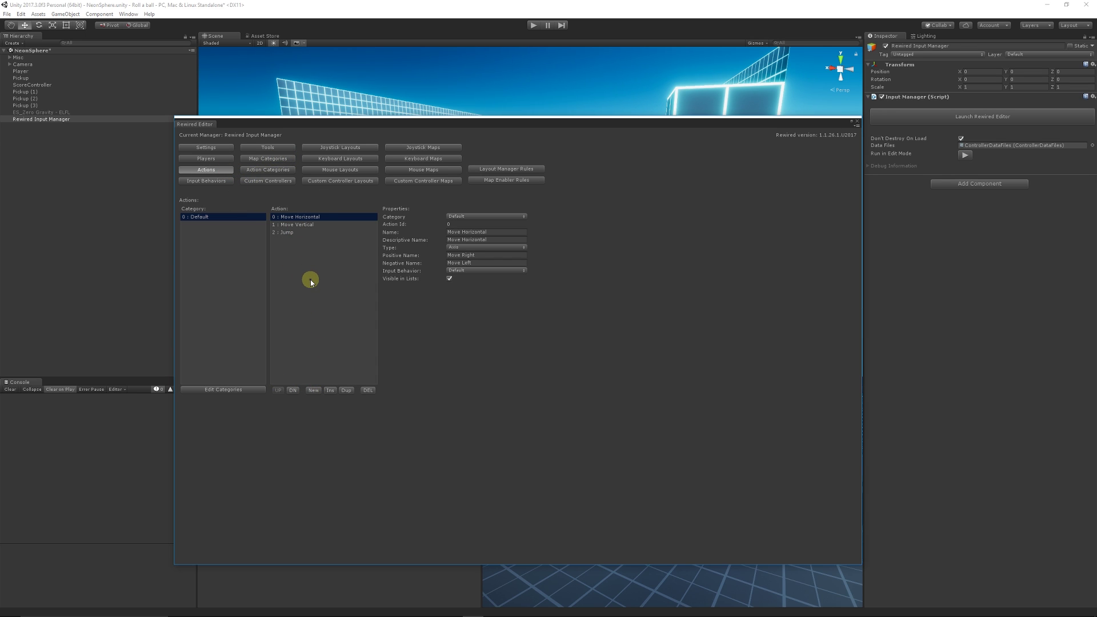
{"action": "left_click", "coordinate": [427, 147]}
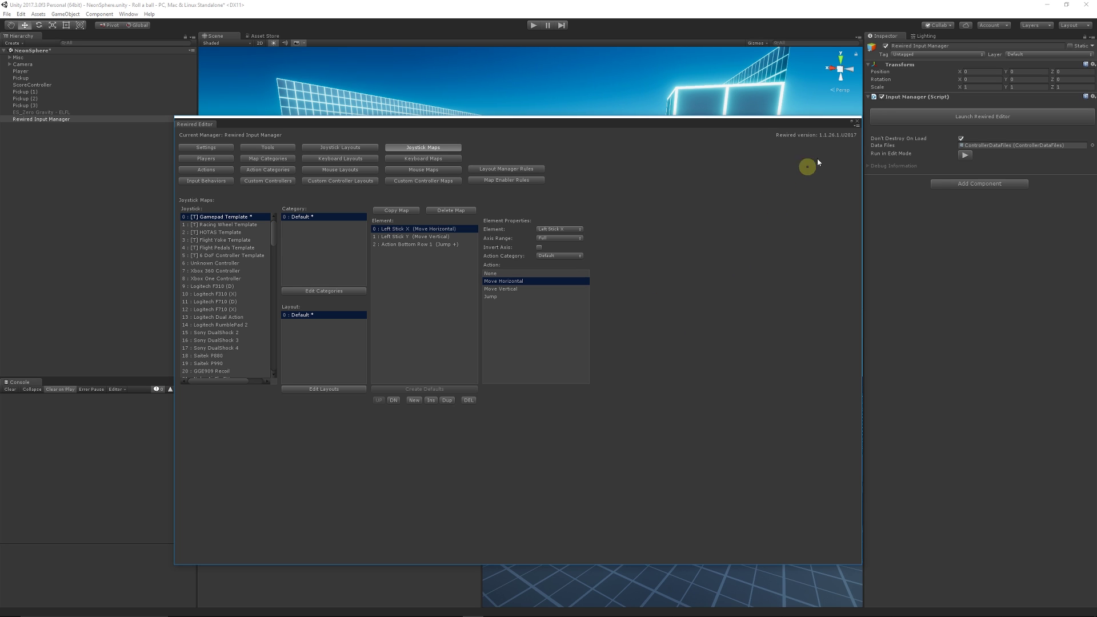
- Close the Rewired Editor and open the PlayerController script from the RollerBall Scripts folder in Visual Studio
{"action": "left_click", "coordinate": [857, 121]}
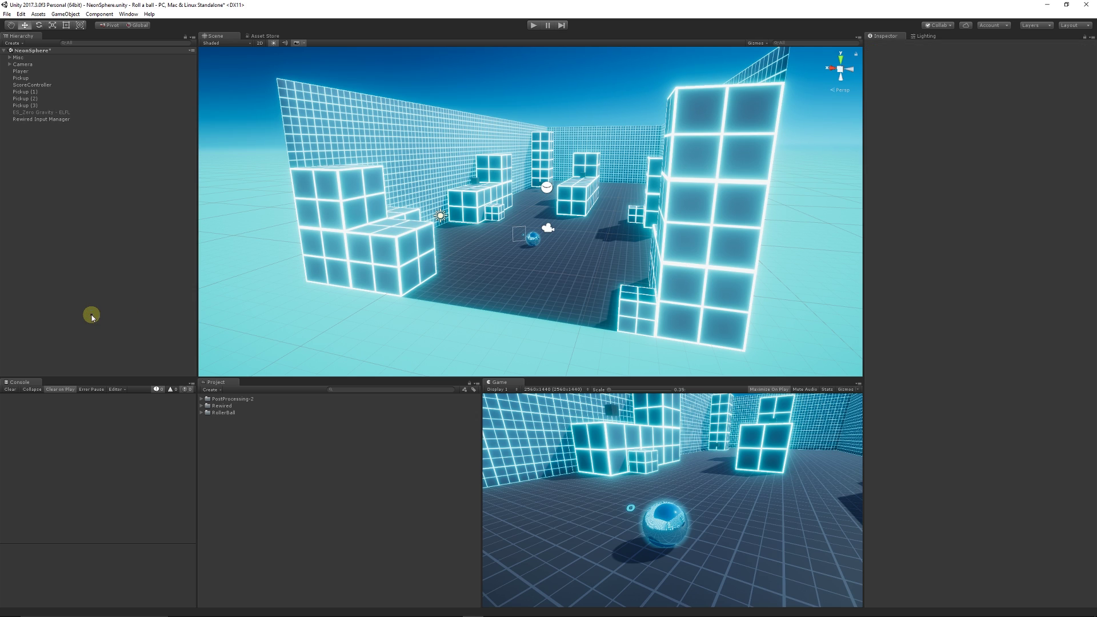
{"action": "left_click", "coordinate": [203, 406]}
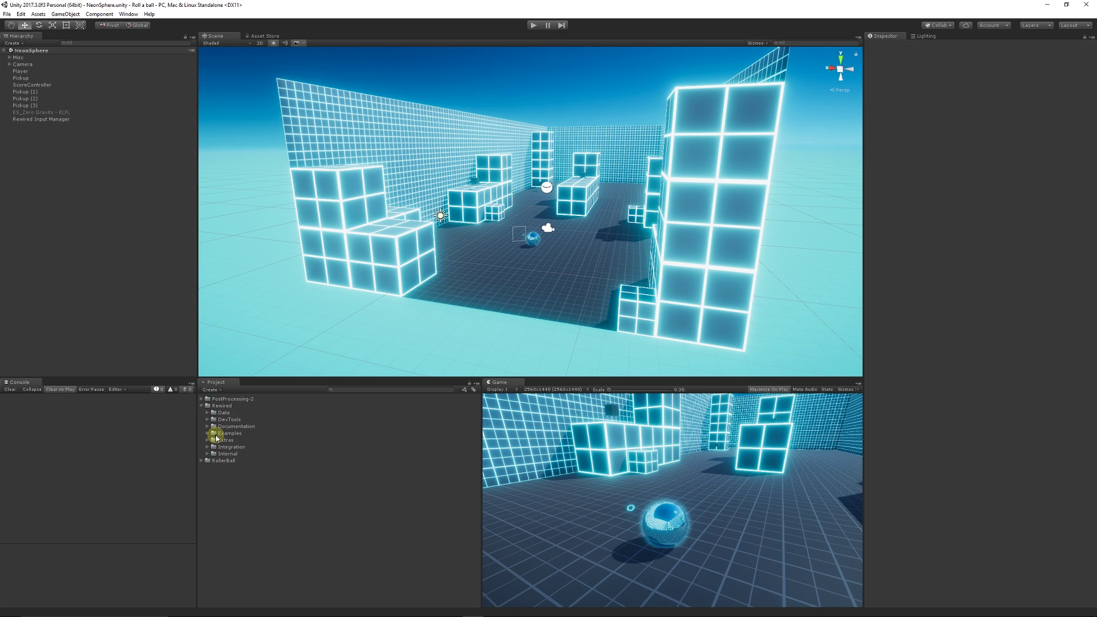
{"action": "left_click", "coordinate": [202, 406]}
{"action": "left_click", "coordinate": [201, 413]}
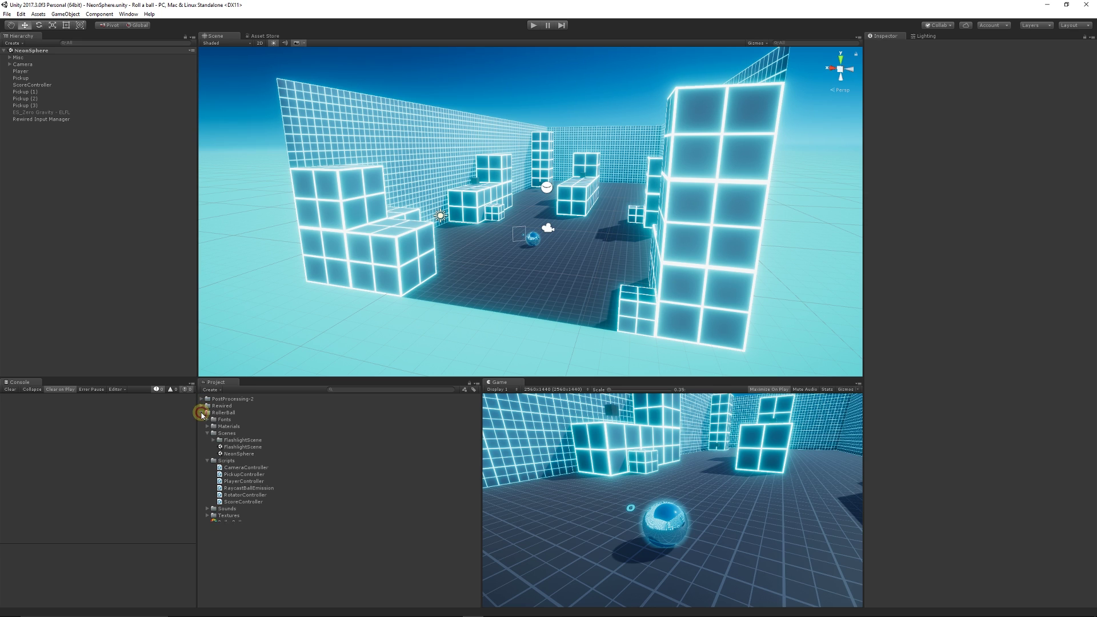
{"action": "double_click", "coordinate": [255, 483]}
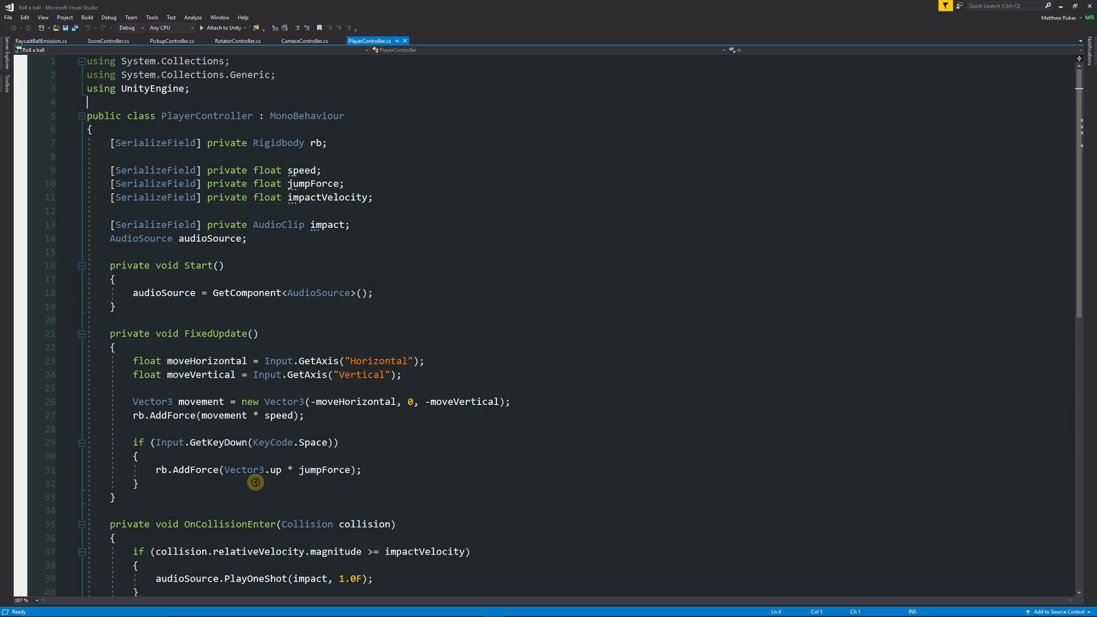
- Add the directive "using Rewired;" below "using UnityEngine;" in PlayerController.cs and save the script
{"action": "scroll", "coordinate": [345, 211], "scroll_direction": "down", "scroll_amount": 2}
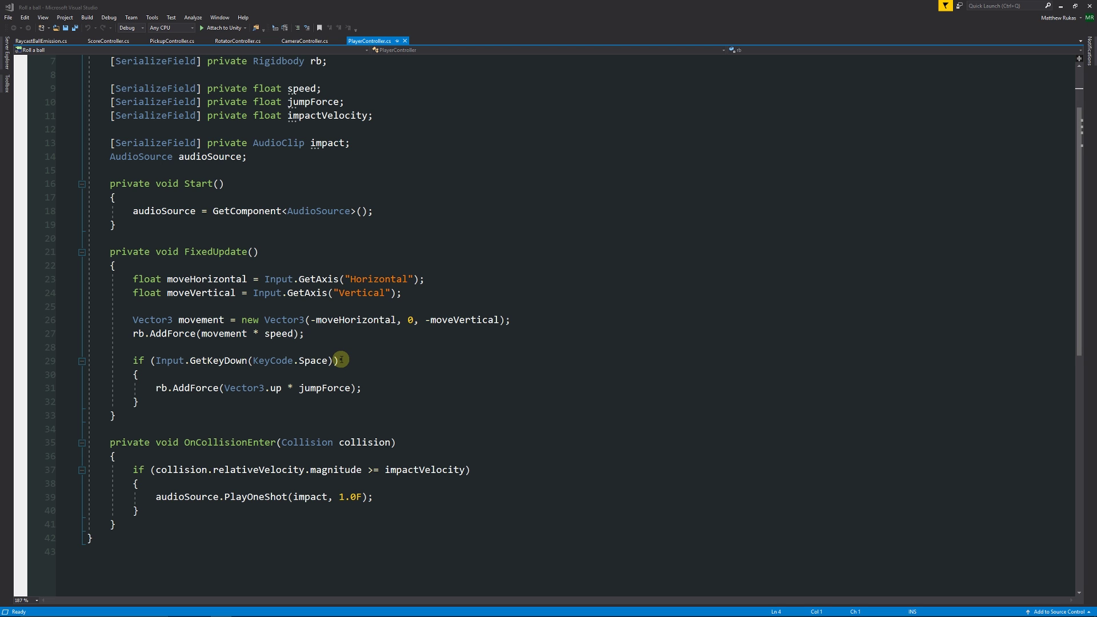
{"action": "scroll", "coordinate": [338, 360], "scroll_direction": "up", "scroll_amount": 2}
{"action": "left_click", "coordinate": [196, 89]}
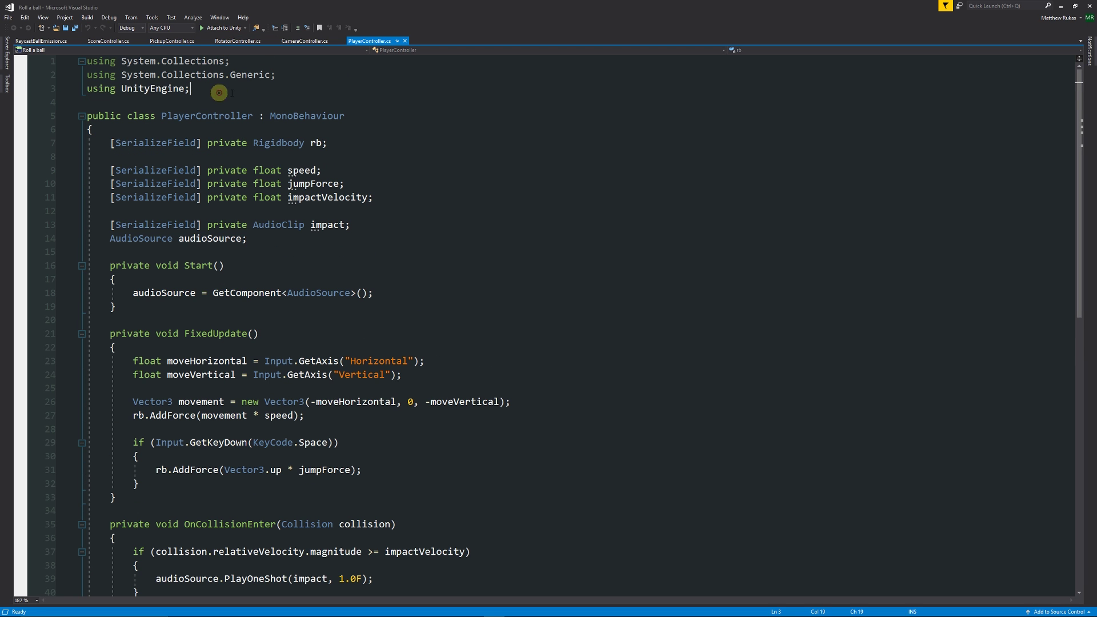
{"action": "key", "text": "Return"}
{"action": "type", "text": "using "}
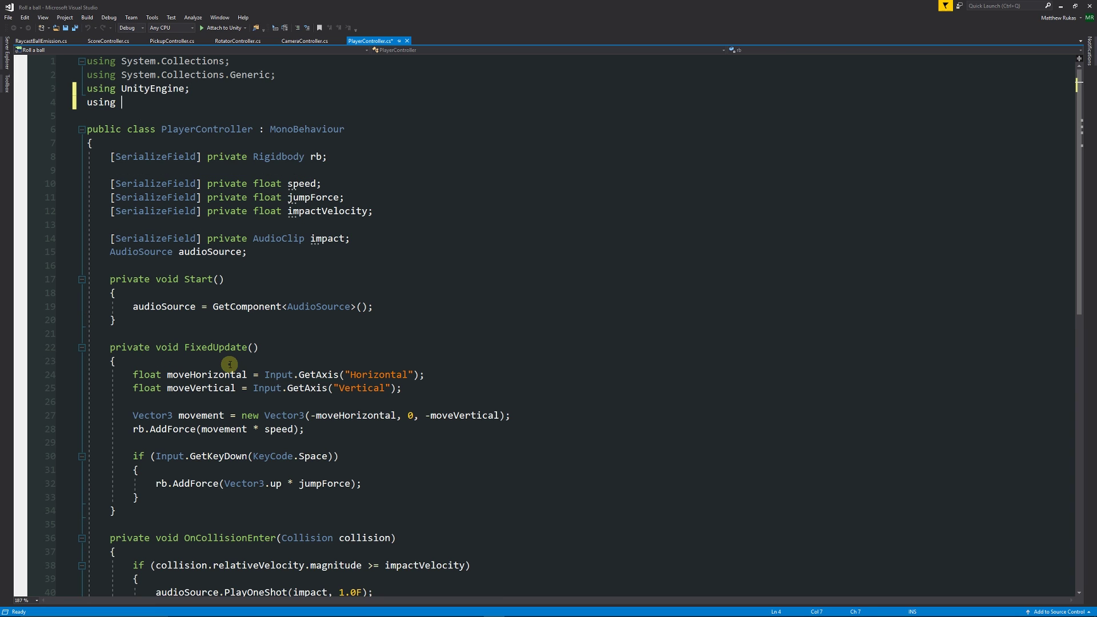
{"action": "type", "text": "Rewired;"}
{"action": "key", "text": "ctrl+s"}
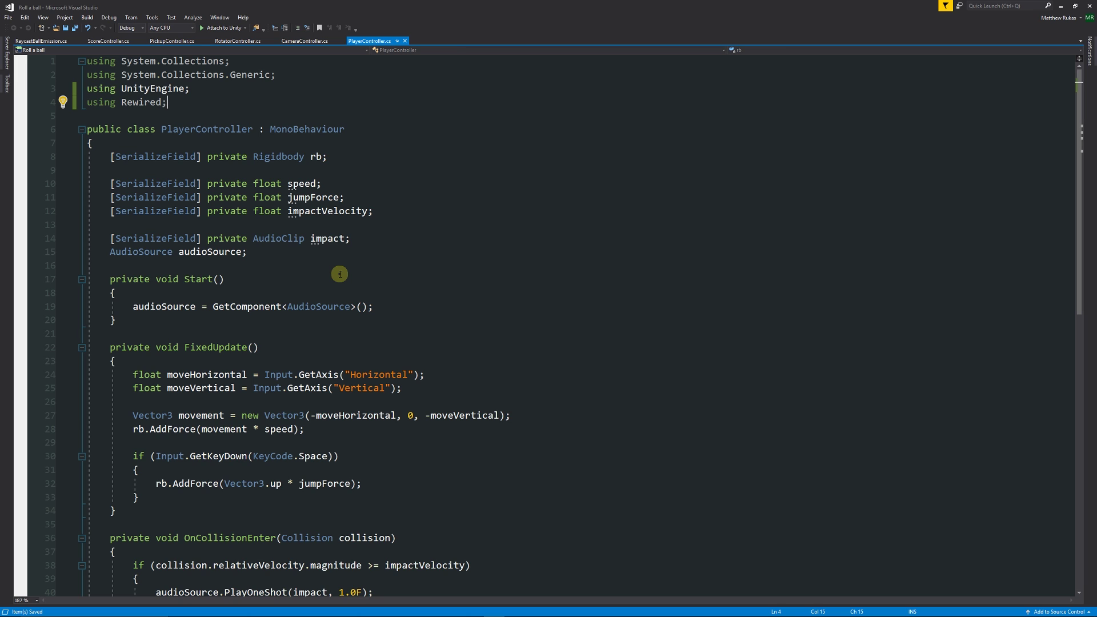
- Declare "[SerializeField] private int playerID = 0;" below the audioSource field, separated by a blank line
{"action": "left_click", "coordinate": [276, 253]}
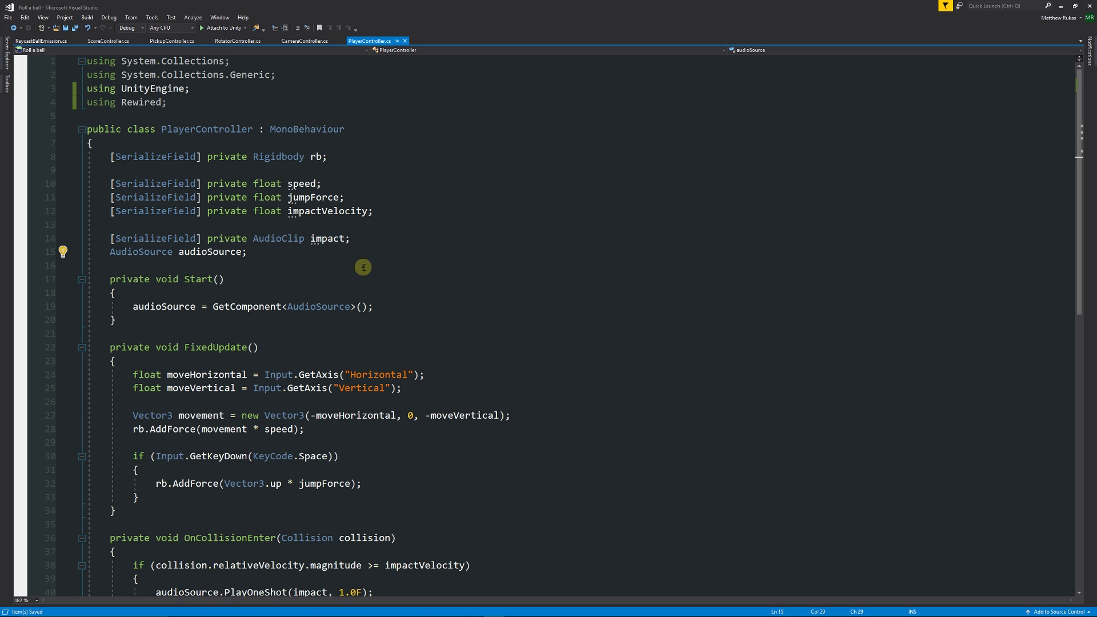
{"action": "key", "text": "Return"}
{"action": "key", "text": "Return"}
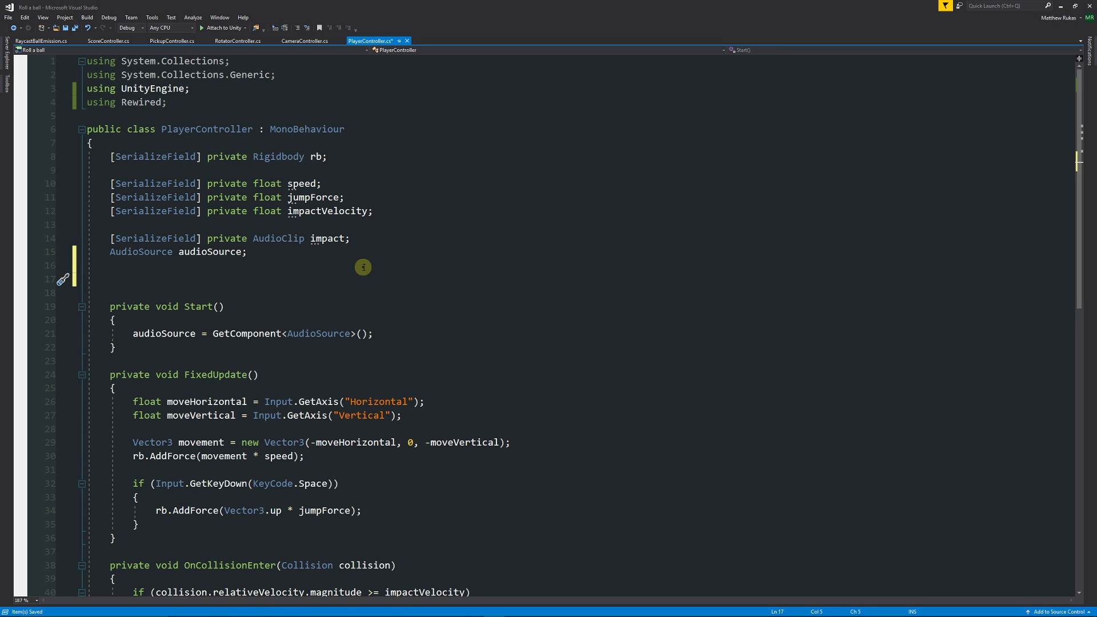
{"action": "type", "text": "[SerializeField] private int "}
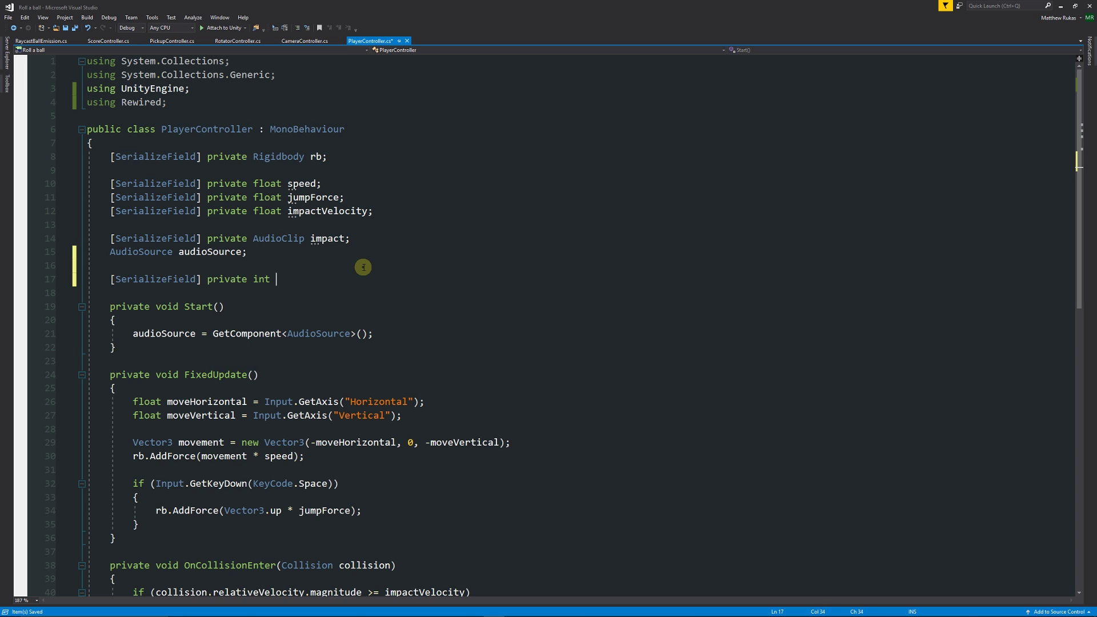
{"action": "type", "text": "playerID = 0;"}
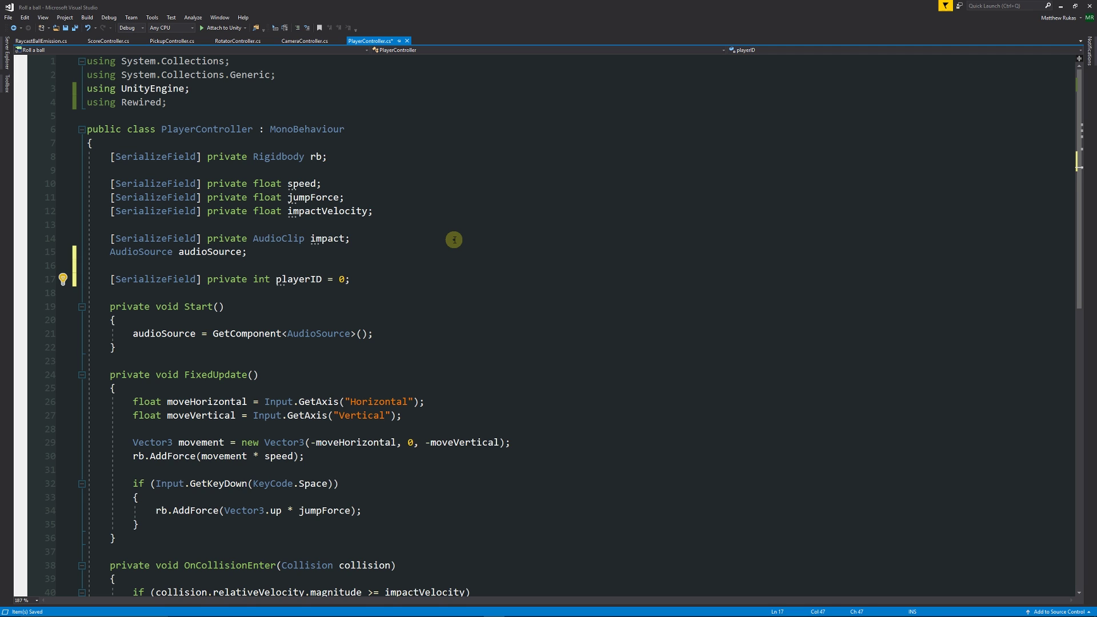
- Declare "[SerializeField] private Player player;" on the line below playerID and save the script
{"action": "key", "text": "Return"}
{"action": "type", "text": "[SerializeField]"}
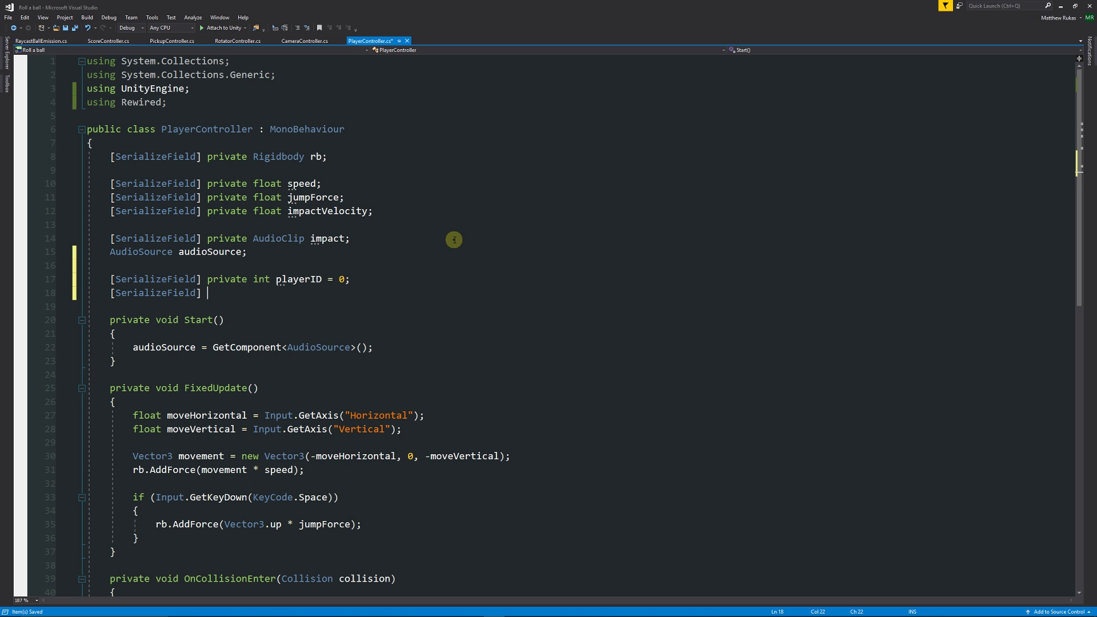
{"action": "key", "text": "ctrl+space"}
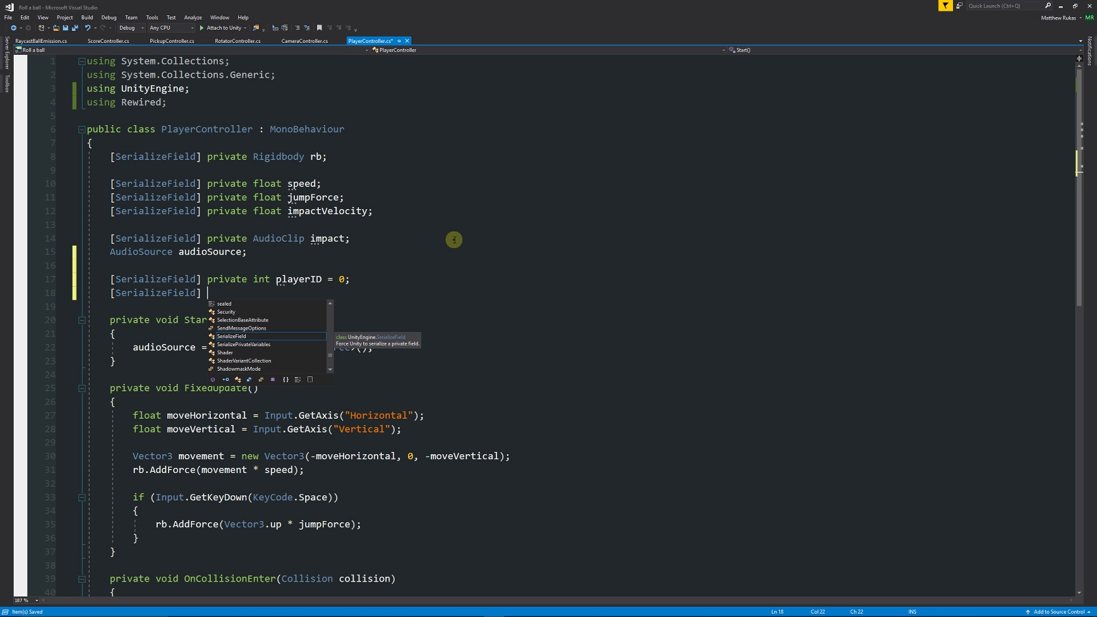
{"action": "type", "text": "private "}
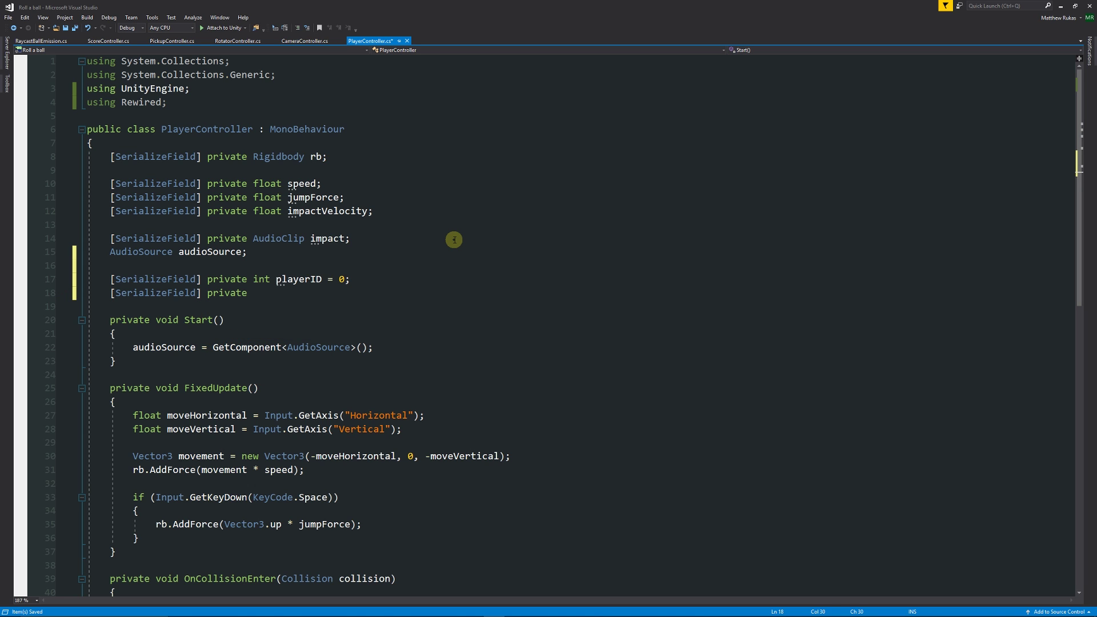
{"action": "type", "text": "Player player;"}
{"action": "key", "text": "ctrl+s"}
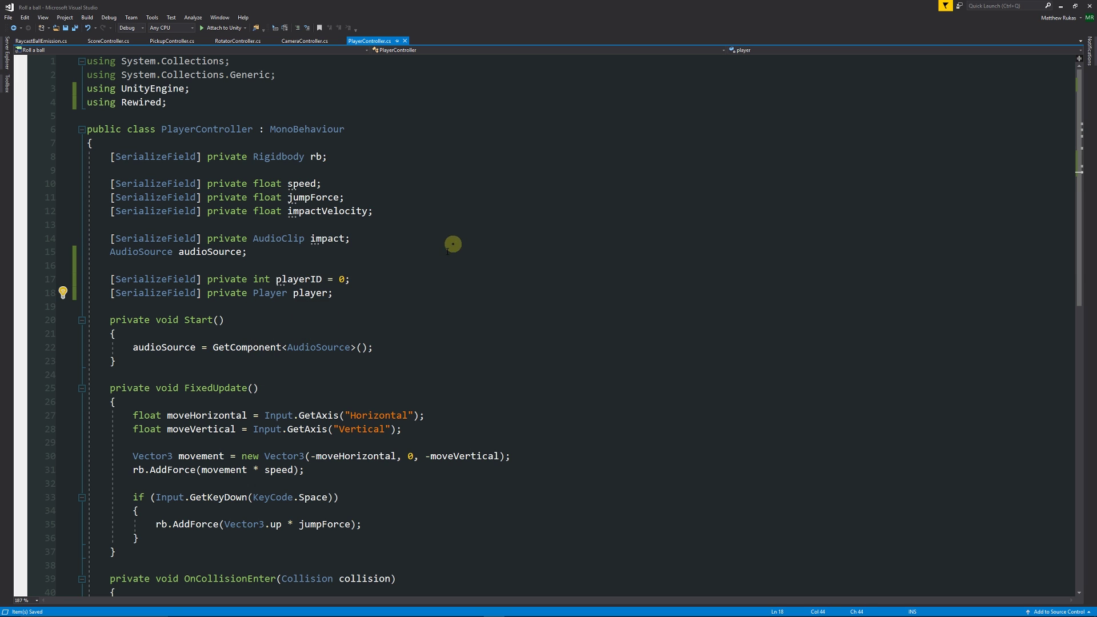
- Add "player = ReInput.players.GetPlayer(playerID);" at the end of the Start method and save the script
{"action": "mouse_move", "coordinate": [272, 294]}
{"action": "left_click", "coordinate": [403, 348]}
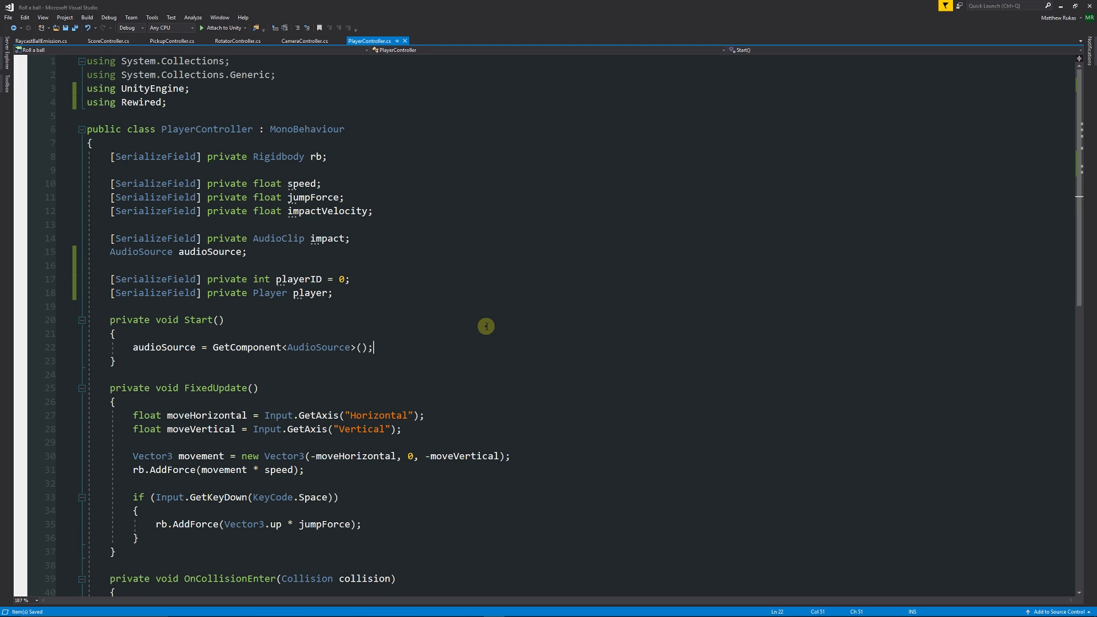
{"action": "key", "text": "Return"}
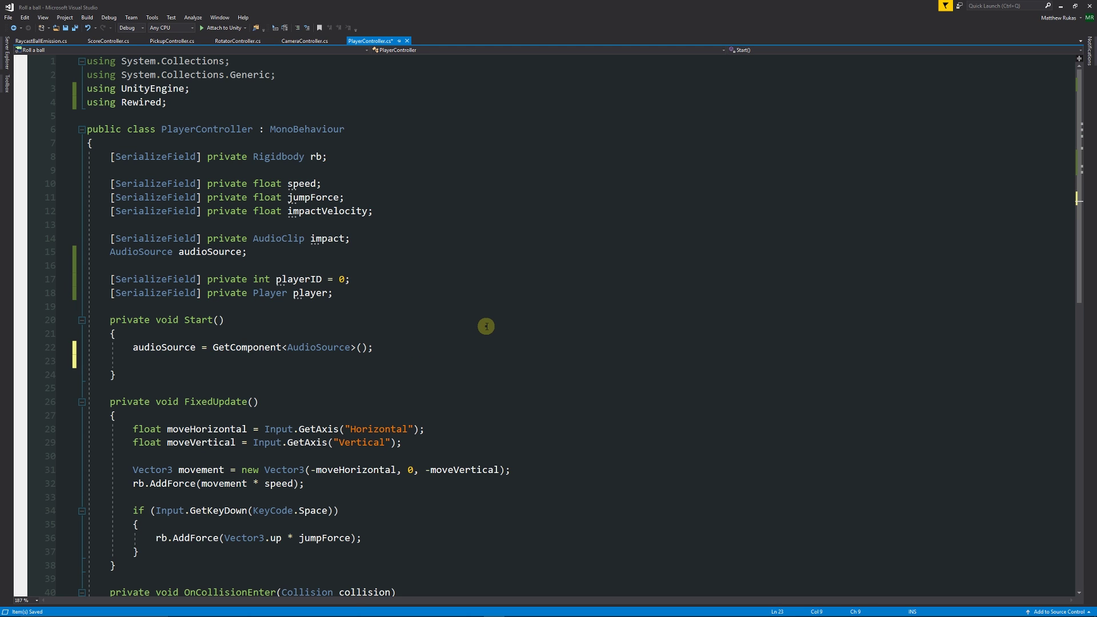
{"action": "type", "text": "player = ReInput.player"}
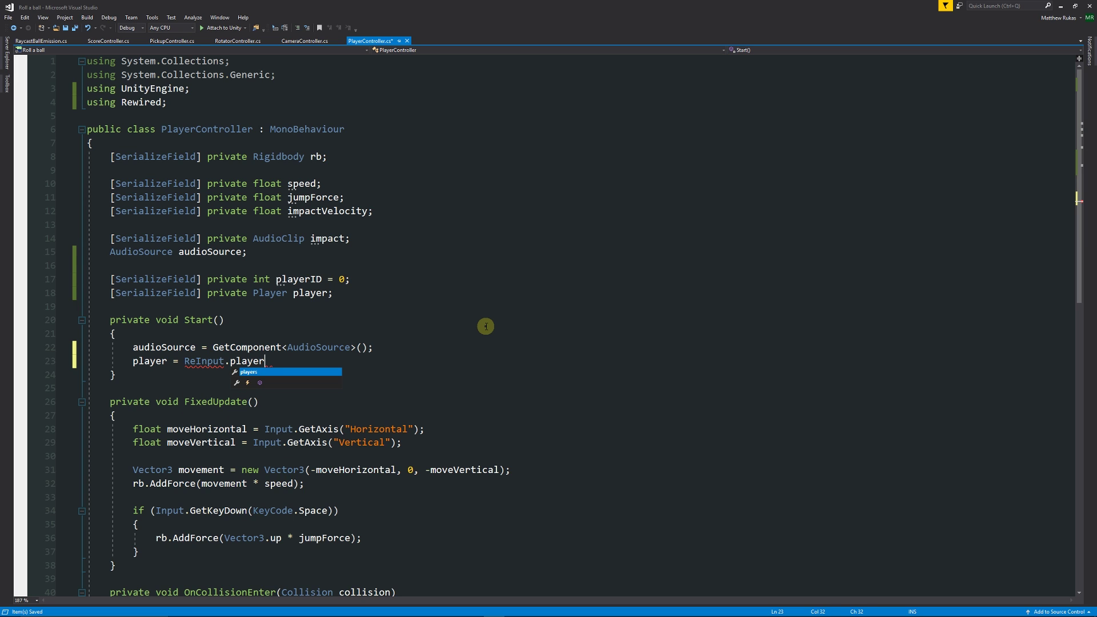
{"action": "type", "text": "s.GetPlayer"}
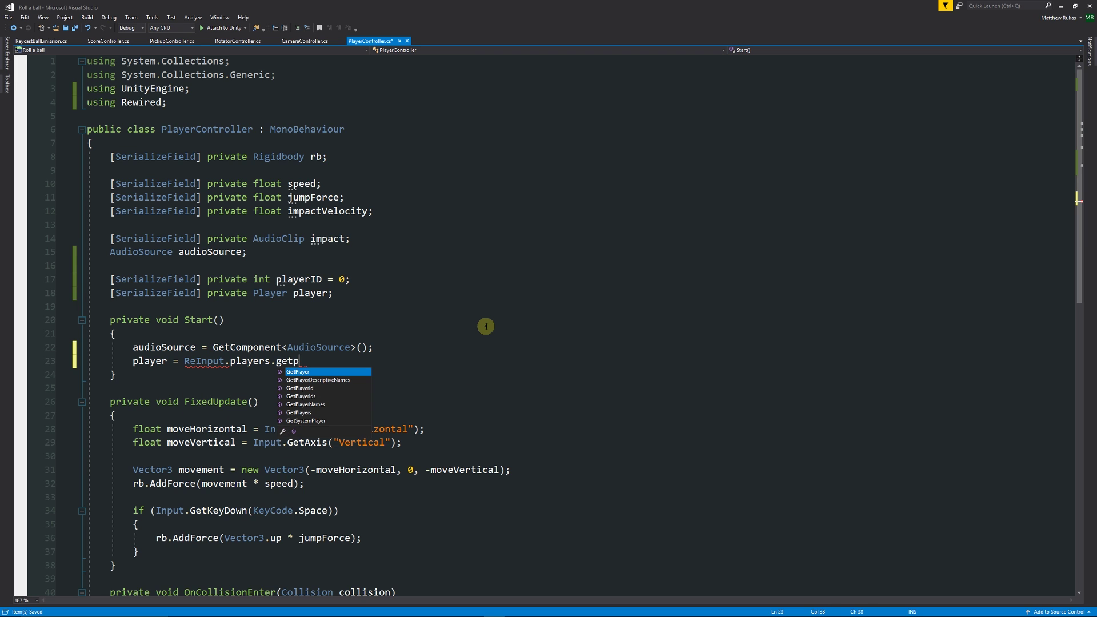
{"action": "type", "text": "("}
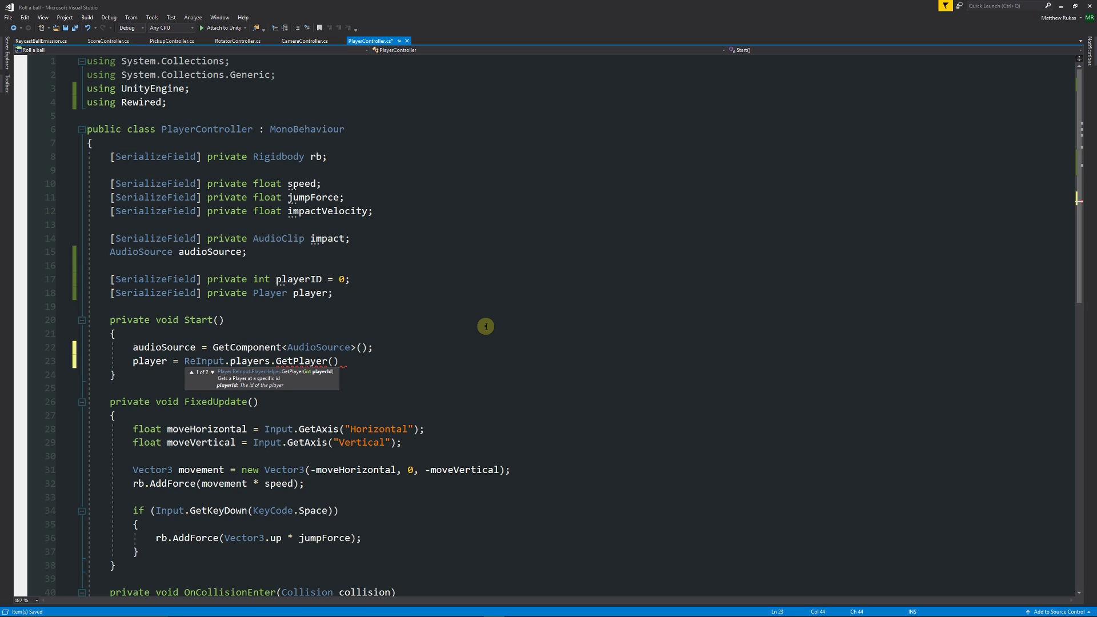
{"action": "type", "text": "playerID);"}
{"action": "key", "text": "ctrl+s"}
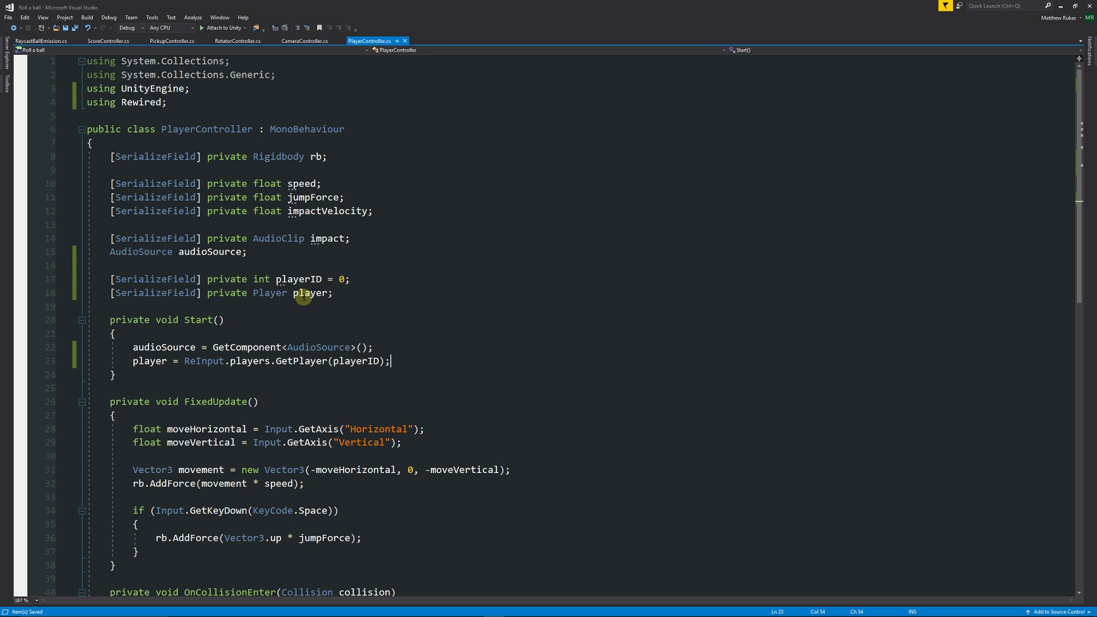
- Duplicate the moveHorizontal and moveVertical declarations in FixedUpdate below the originals, after a blank line
{"action": "mouse_move", "coordinate": [305, 297]}
{"action": "mouse_move", "coordinate": [250, 366]}
{"action": "mouse_move", "coordinate": [317, 279]}
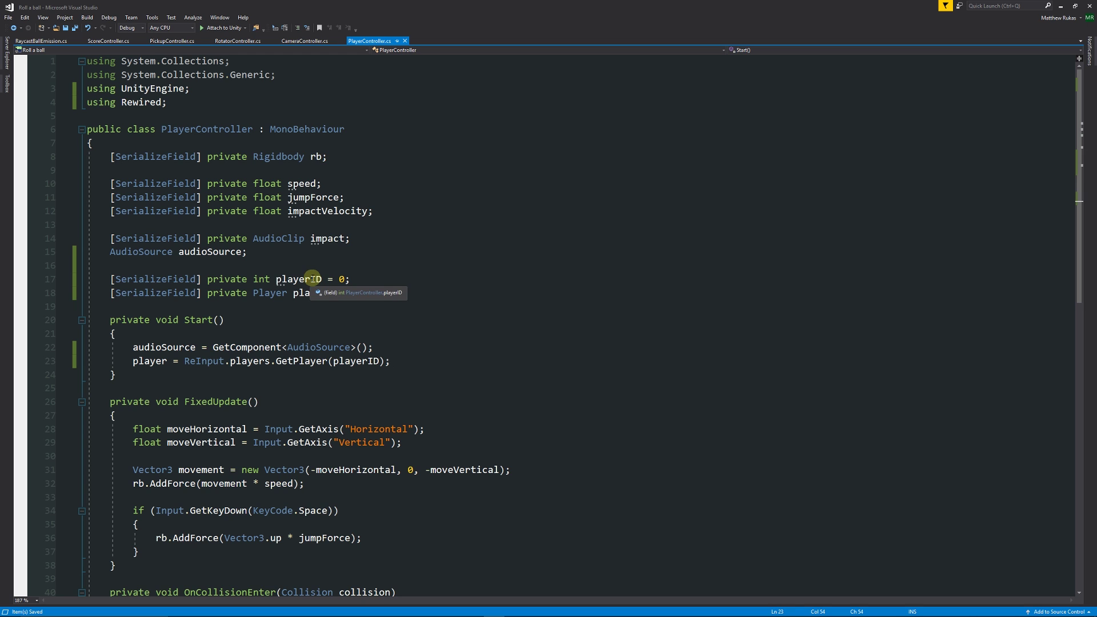
{"action": "mouse_move", "coordinate": [295, 347]}
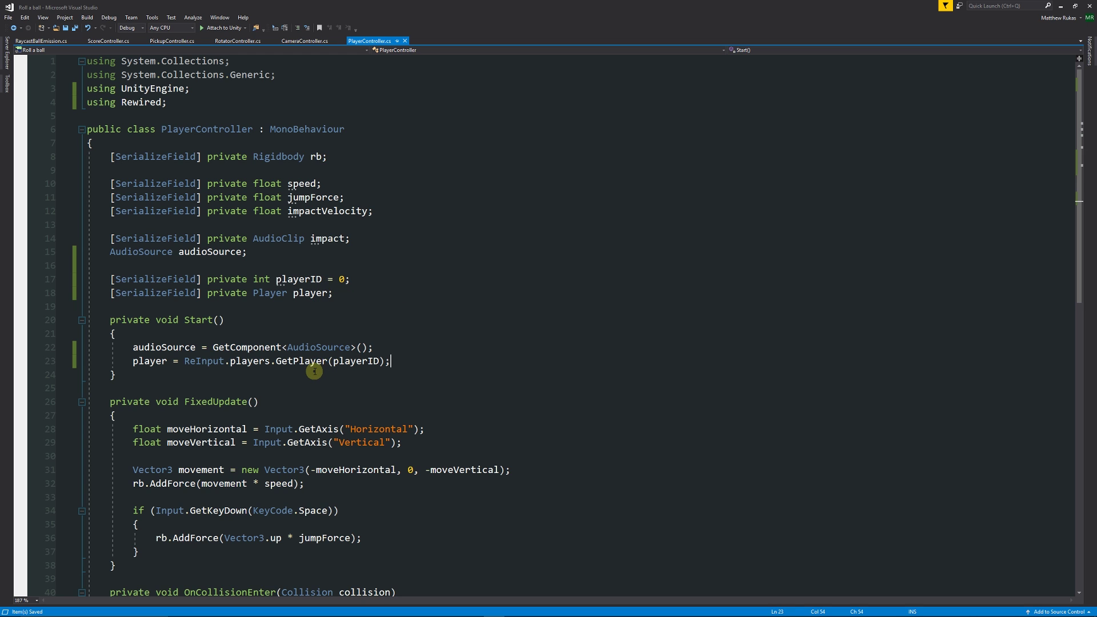
{"action": "scroll", "coordinate": [314, 372], "scroll_direction": "down", "scroll_amount": 3}
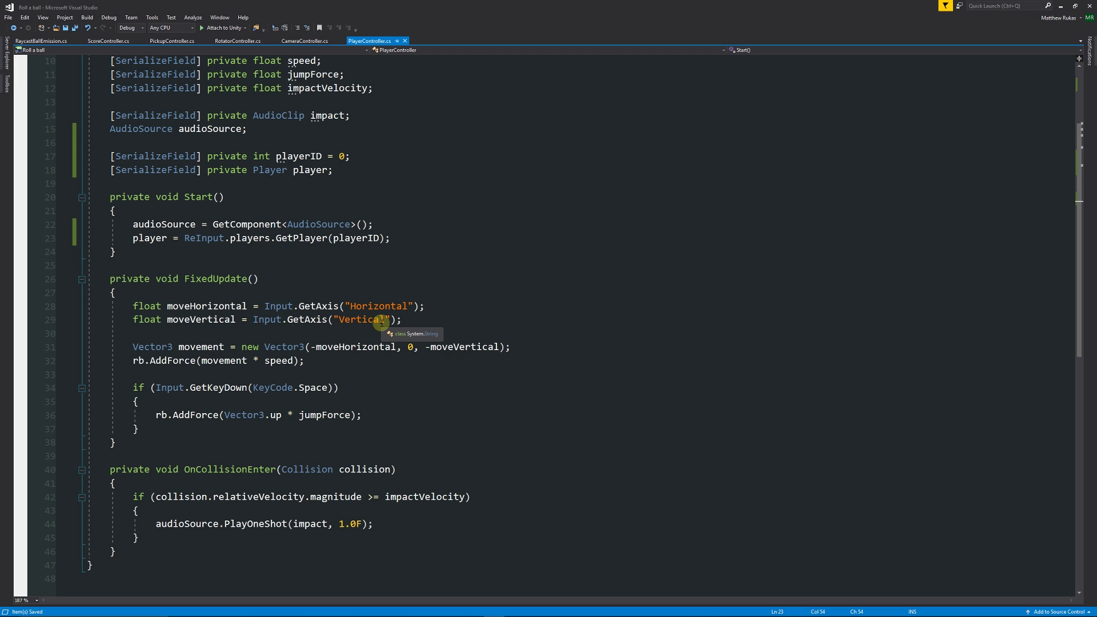
{"action": "left_click_drag", "start_coordinate": [409, 321], "coordinate": [79, 309]}
{"action": "key", "text": "ctrl+c"}
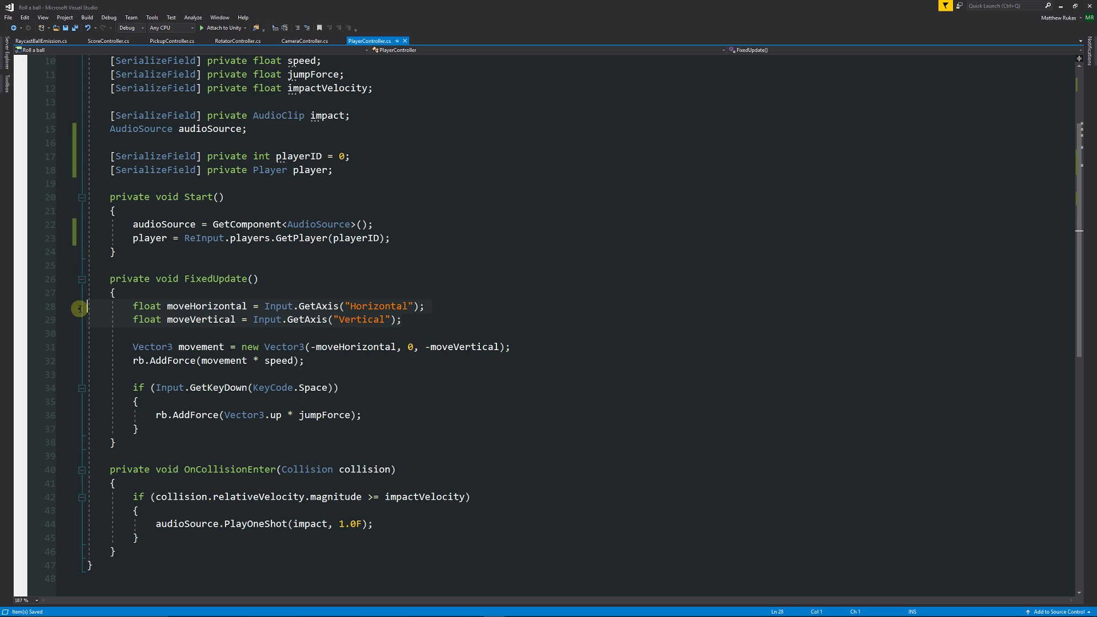
{"action": "left_click", "coordinate": [423, 318]}
{"action": "key", "text": "Return"}
{"action": "key", "text": "Return"}
{"action": "key", "text": "ctrl+v"}
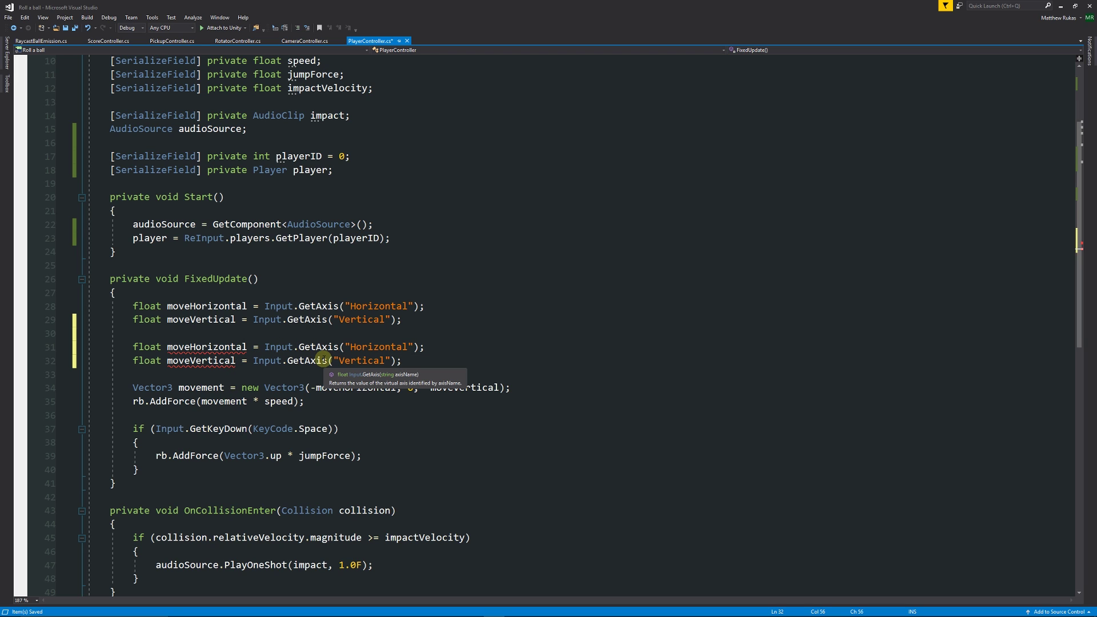
- Make the duplicated moveHorizontal line call GetAxis on player
{"action": "left_click", "coordinate": [293, 349]}
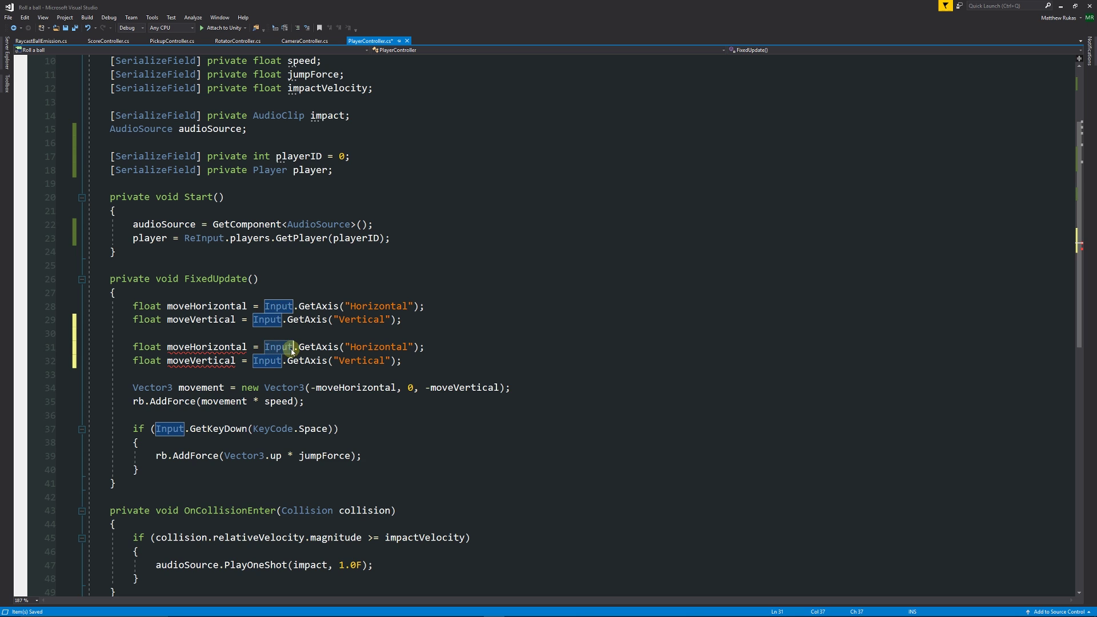
{"action": "key", "text": "BackSpace"}
{"action": "key", "text": "BackSpace"}
{"action": "key", "text": "BackSpace"}
{"action": "key", "text": "BackSpace"}
{"action": "key", "text": "BackSpace"}
{"action": "type", "text": "player"}
{"action": "left_click", "coordinate": [369, 336]}
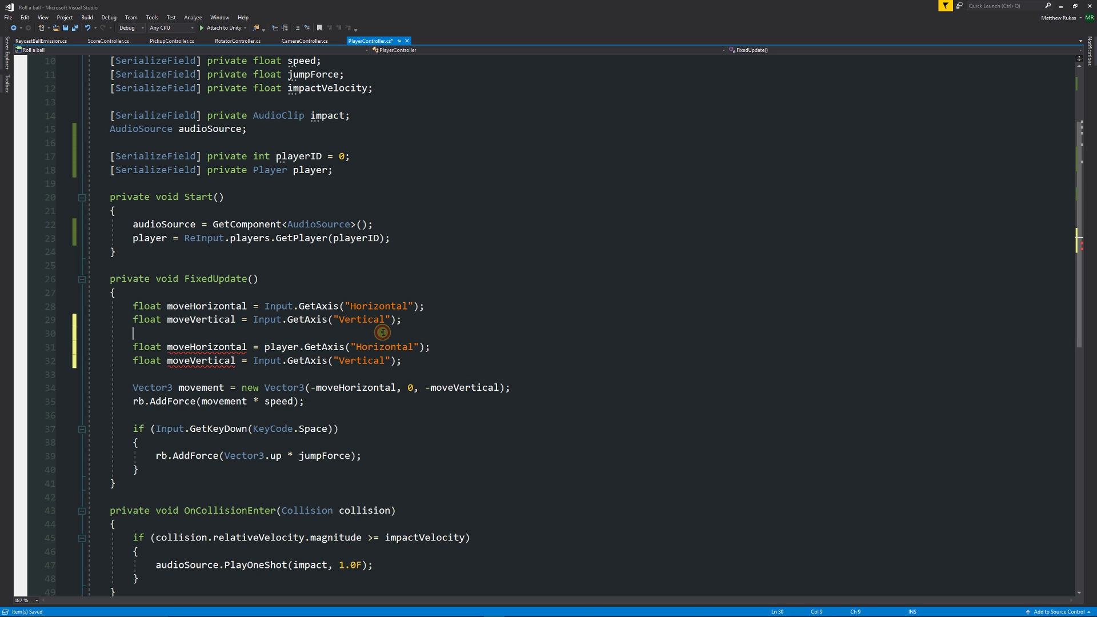
- Make the duplicated moveVertical line call GetAxis on player as well
{"action": "scroll", "coordinate": [421, 306], "scroll_direction": "up", "scroll_amount": 3}
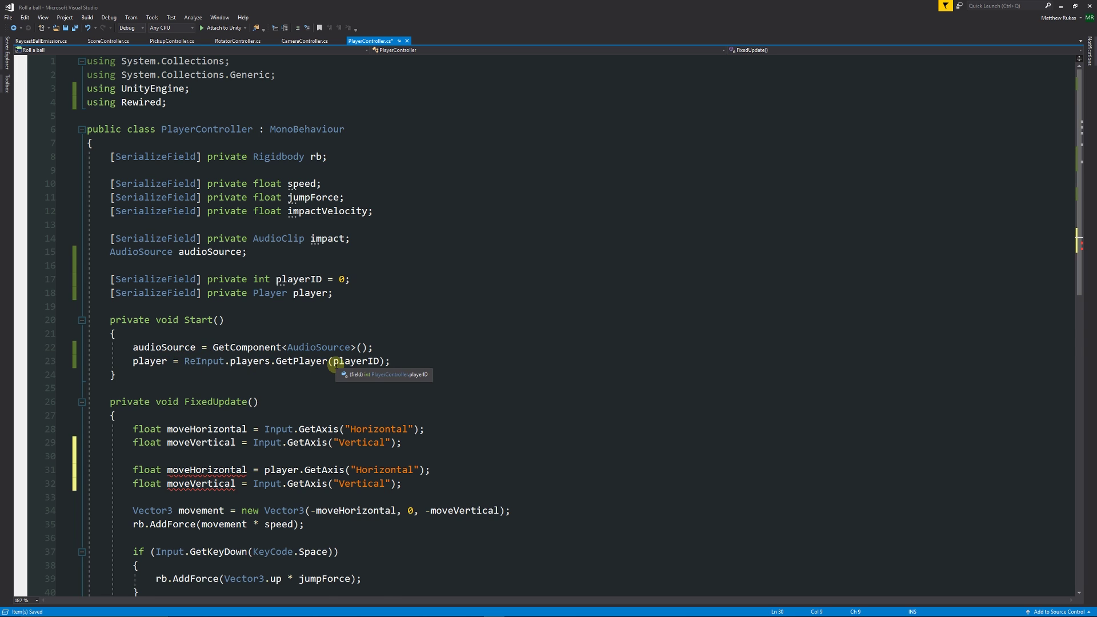
{"action": "scroll", "coordinate": [337, 366], "scroll_direction": "down", "scroll_amount": 5}
{"action": "scroll", "coordinate": [331, 360], "scroll_direction": "up", "scroll_amount": 1}
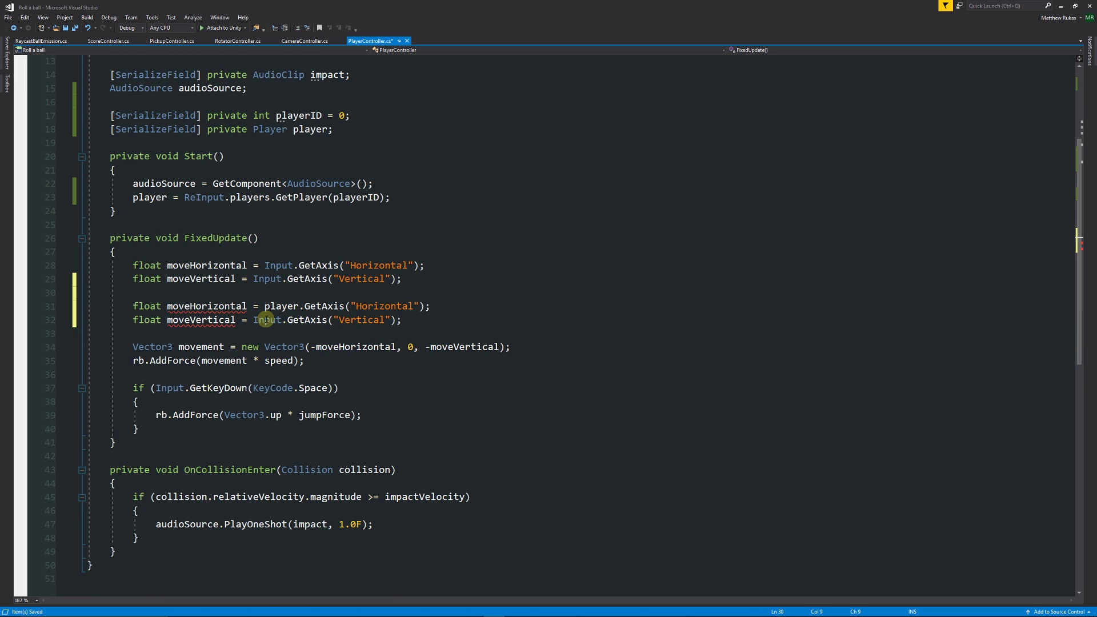
{"action": "left_click", "coordinate": [282, 321]}
{"action": "double_click", "coordinate": [282, 307]}
{"action": "key", "text": "ctrl+c"}
{"action": "double_click", "coordinate": [267, 320]}
{"action": "key", "text": "ctrl+v"}
- Delete the two original Input.GetAxis lines and the leftover blank line at the start of FixedUpdate
{"action": "left_click_drag", "start_coordinate": [407, 280], "coordinate": [57, 264]}
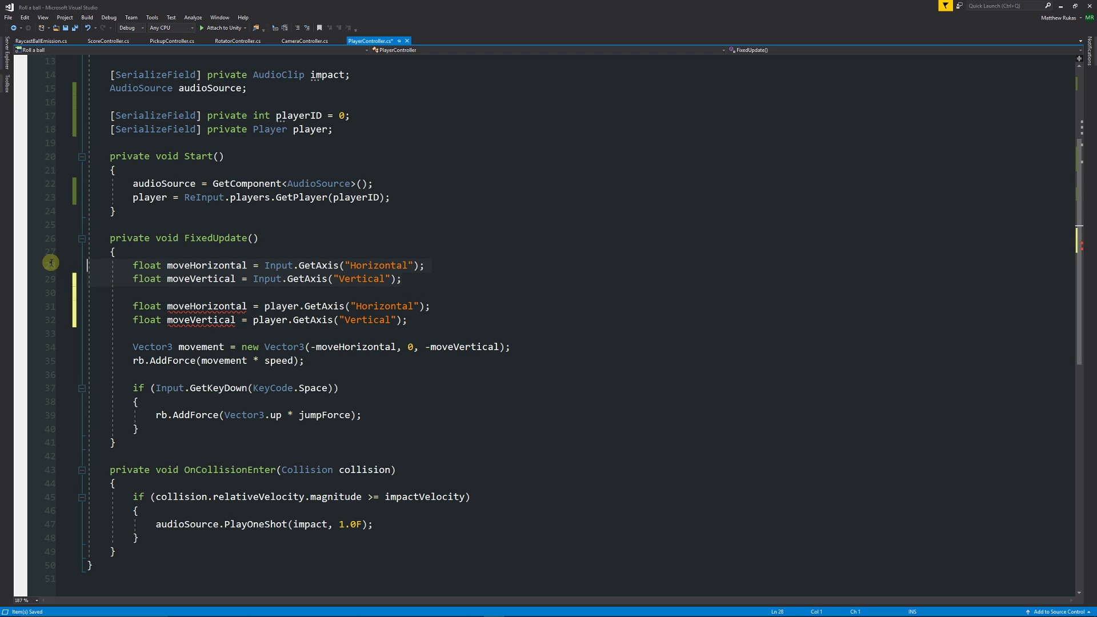
{"action": "key", "text": "Delete"}
{"action": "left_click_drag", "start_coordinate": [117, 279], "coordinate": [120, 253]}
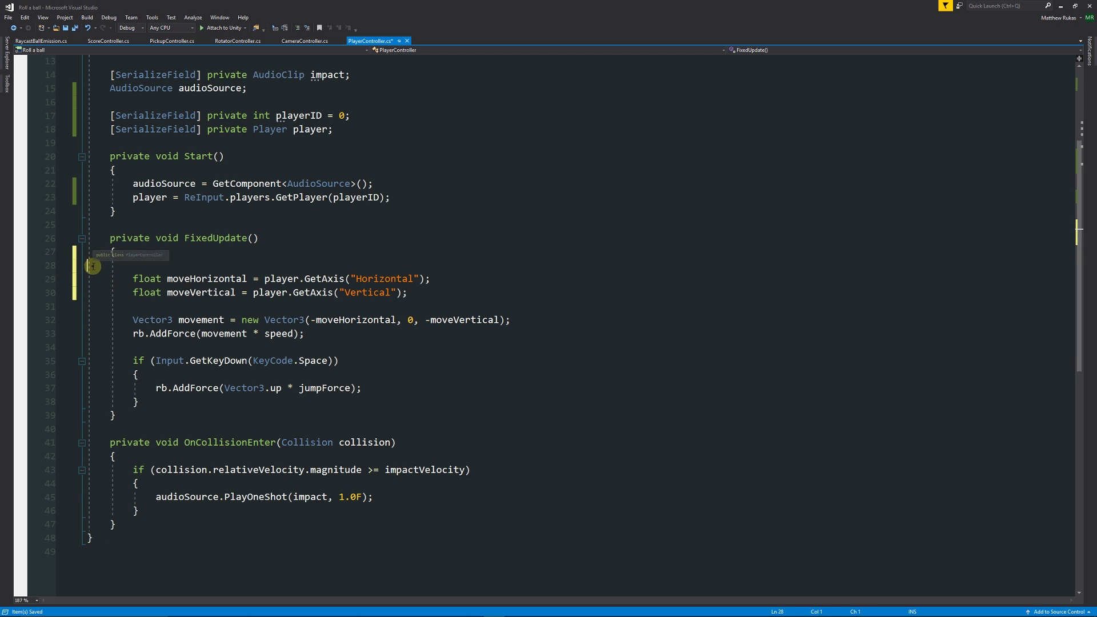
{"action": "key", "text": "Delete"}
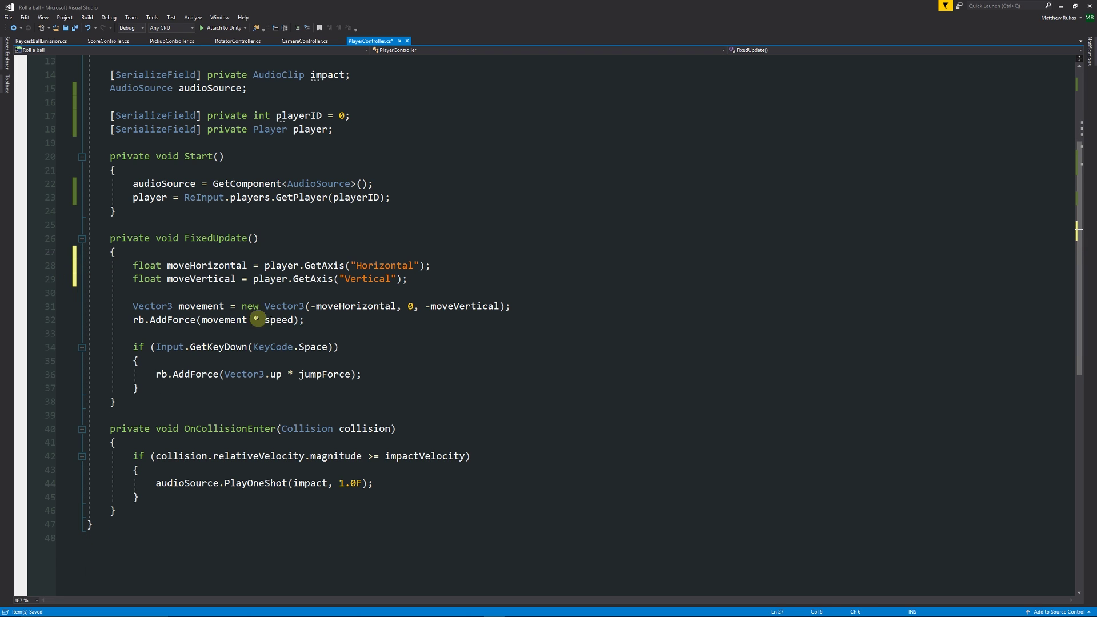
- Rename the two GetAxis action strings to "Move Horizontal" and "Move Vertical" and save the script
{"action": "left_click", "coordinate": [372, 267]}
{"action": "left_click", "coordinate": [355, 265]}
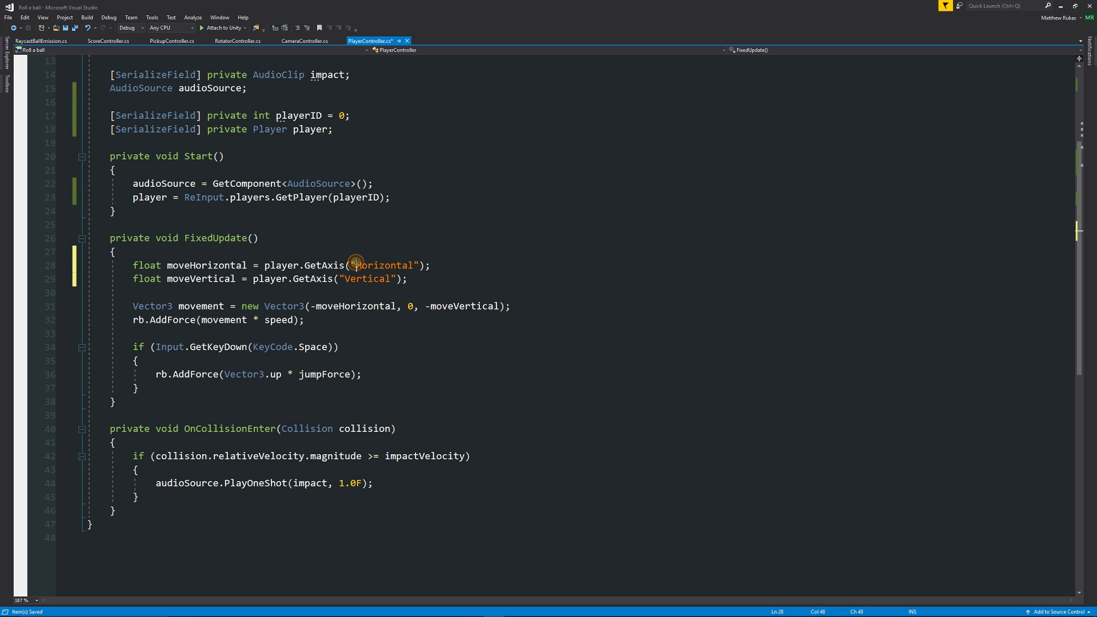
{"action": "type", "text": "Move"}
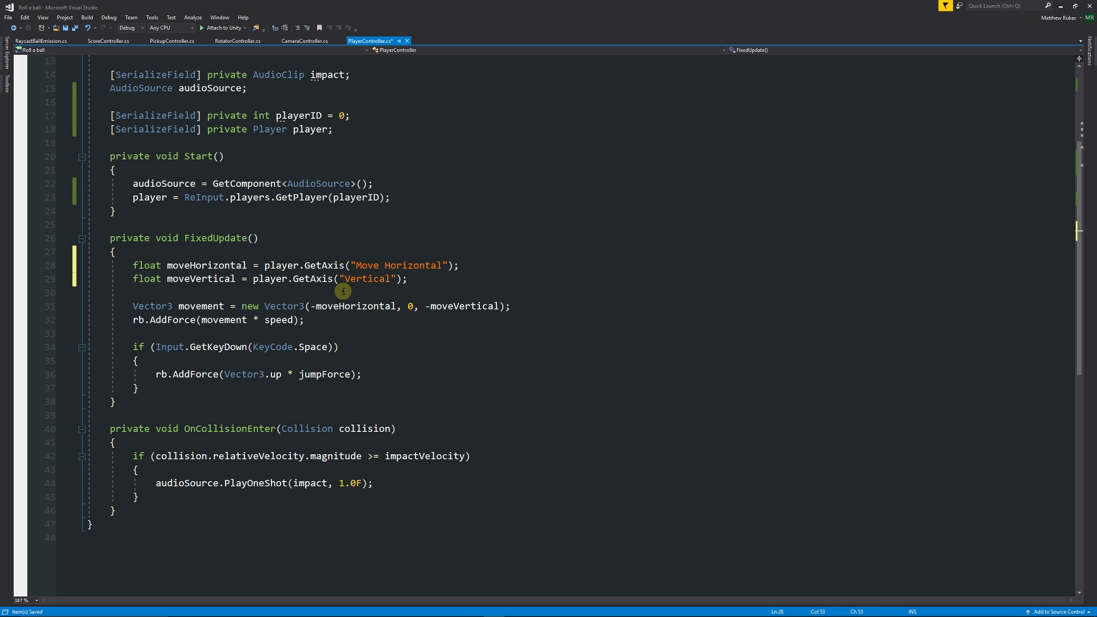
{"action": "left_click", "coordinate": [345, 279]}
{"action": "type", "text": "Move"}
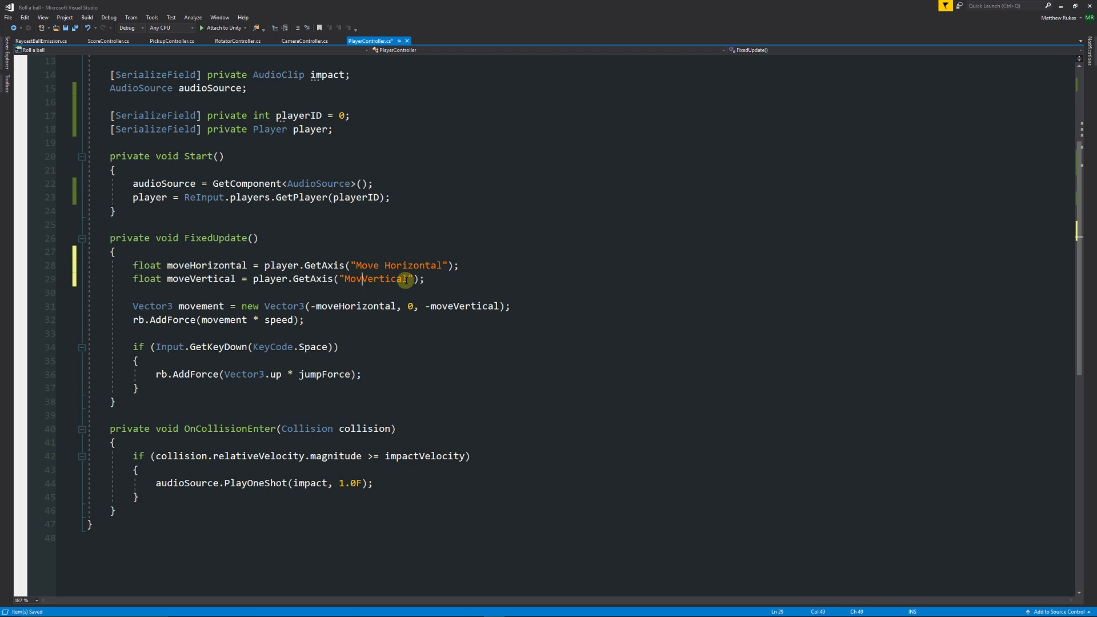
{"action": "key", "text": "ctrl+s"}
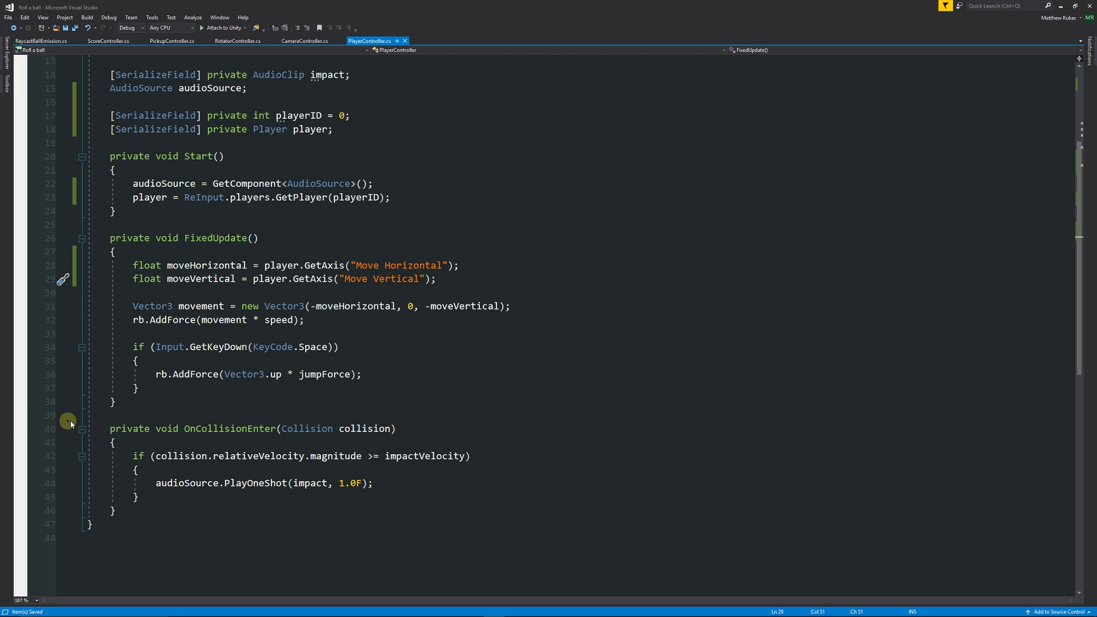
- Replace Input.GetKeyDown with player.GetButtonDown in the jump condition of FixedUpdate
{"action": "double_click", "coordinate": [172, 347]}
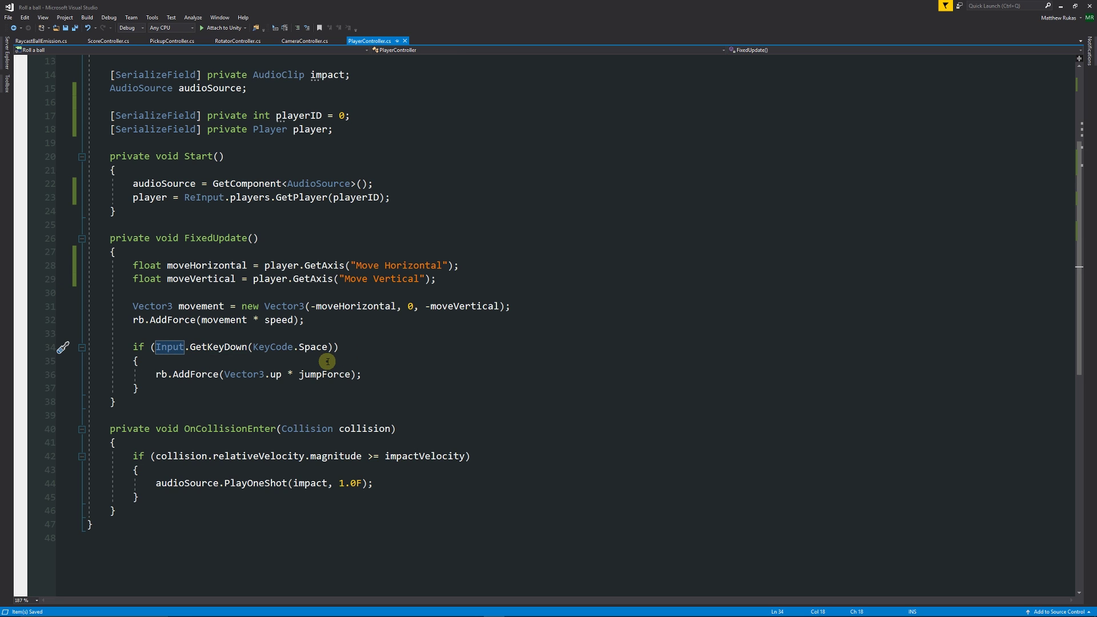
{"action": "type", "text": "player"}
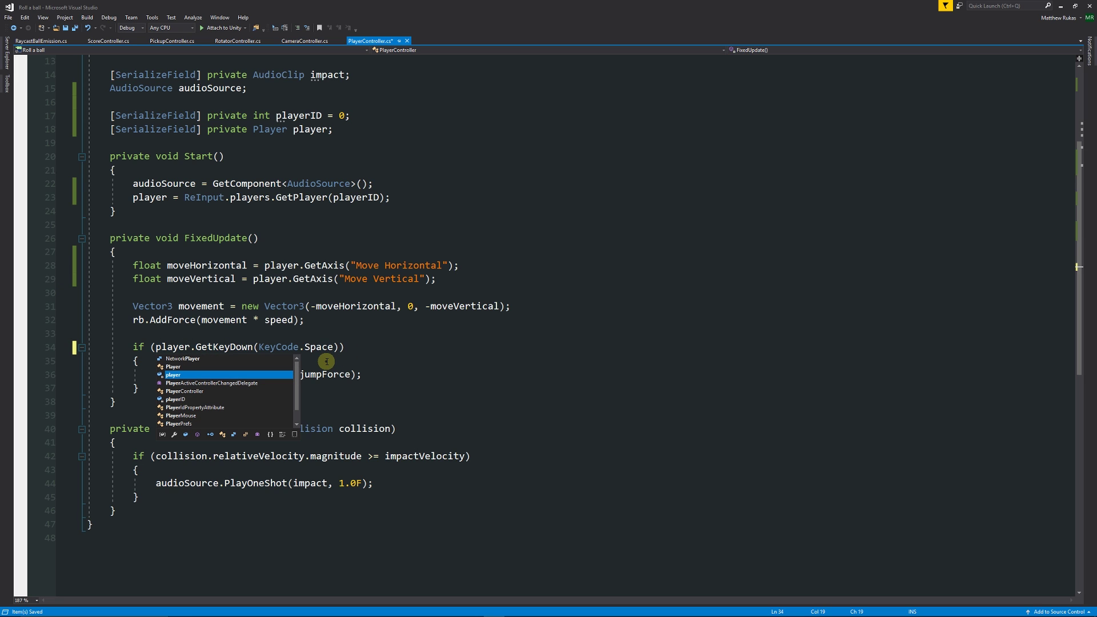
{"action": "double_click", "coordinate": [262, 348]}
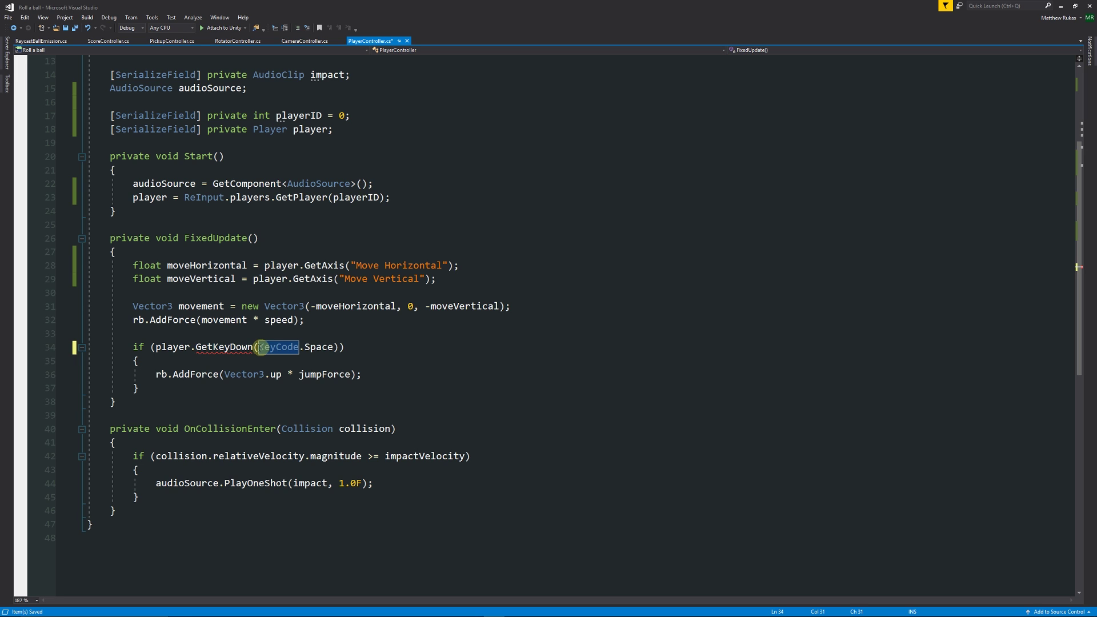
{"action": "key", "text": "Left"}
{"action": "key", "text": "ctrl+BackSpace"}
{"action": "type", "text": "GetButton"}
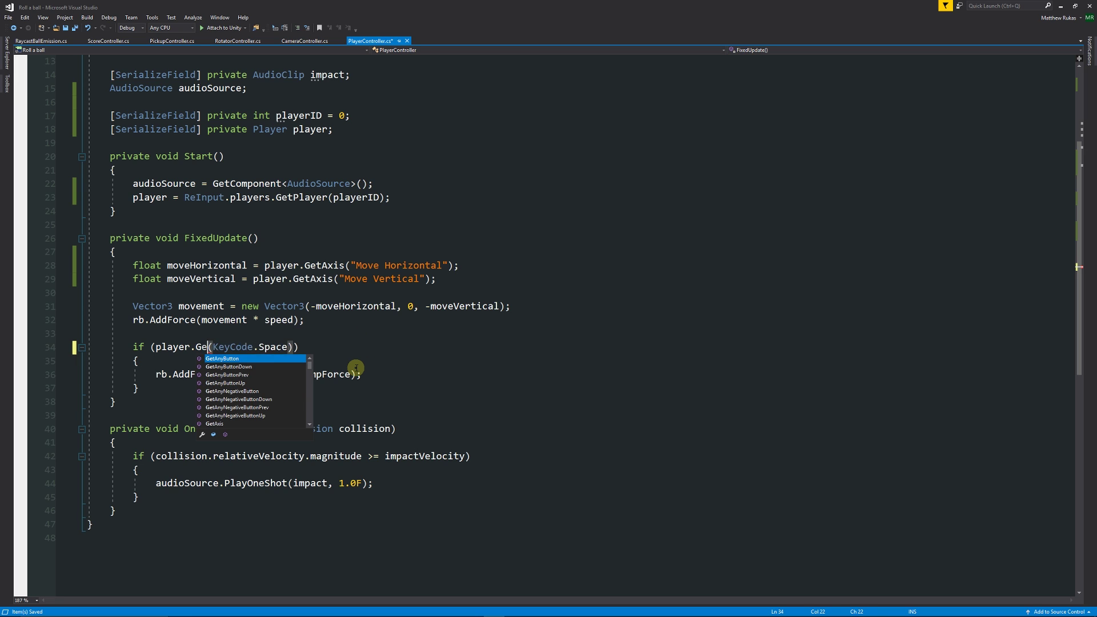
{"action": "type", "text": "Down"}
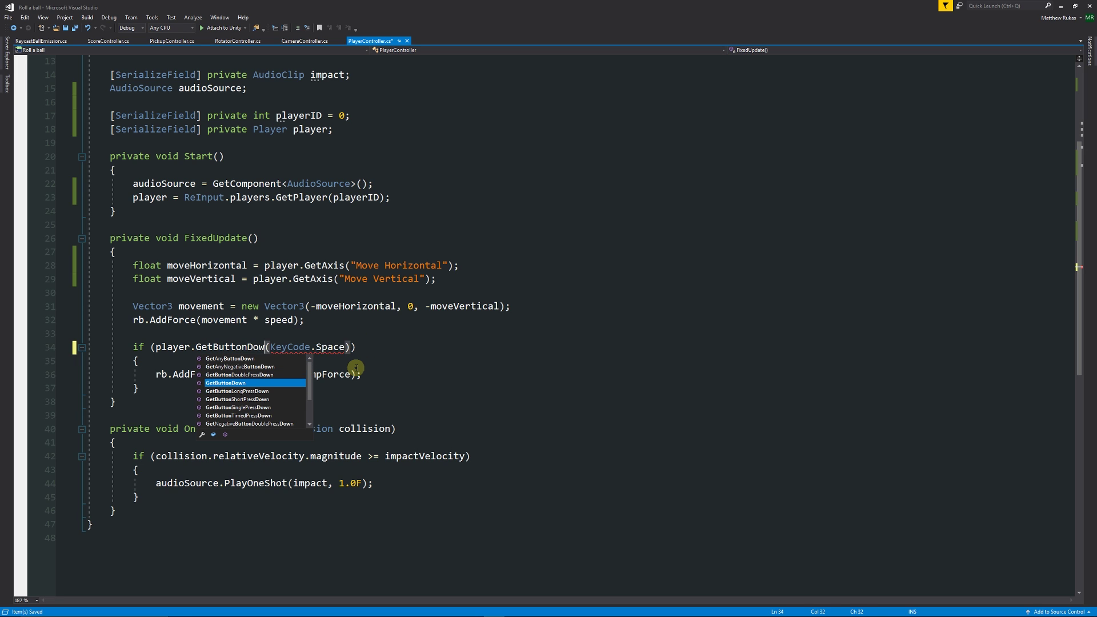
{"action": "key", "text": "Escape"}
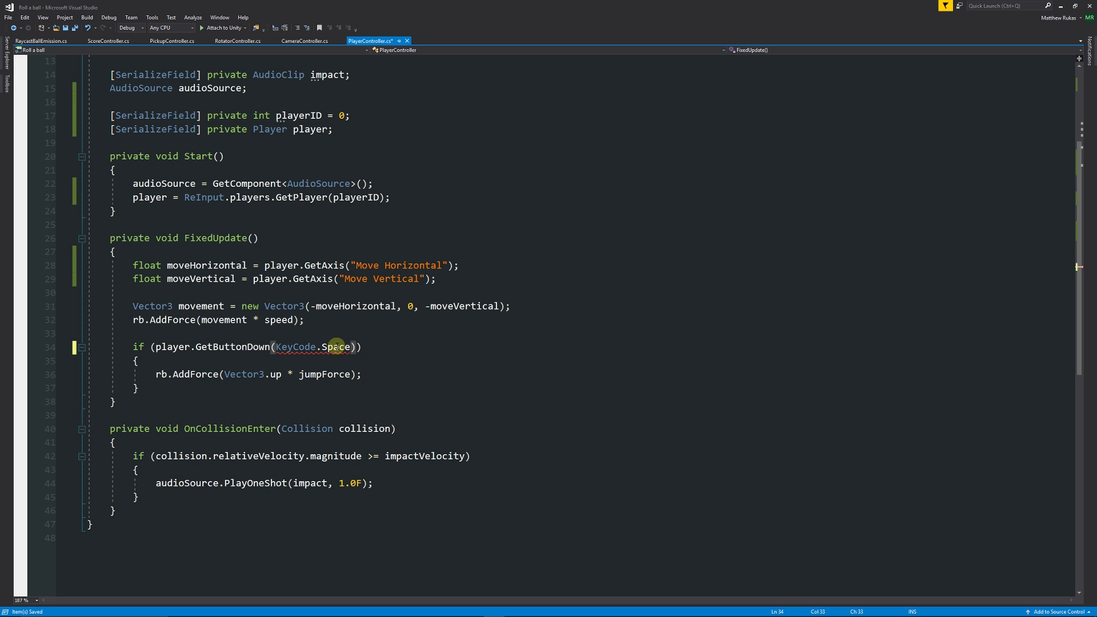
- Replace the KeyCode.Space argument of GetButtonDown with the action string "Jump" and save the script
{"action": "left_click", "coordinate": [311, 348]}
{"action": "double_click", "coordinate": [312, 348]}
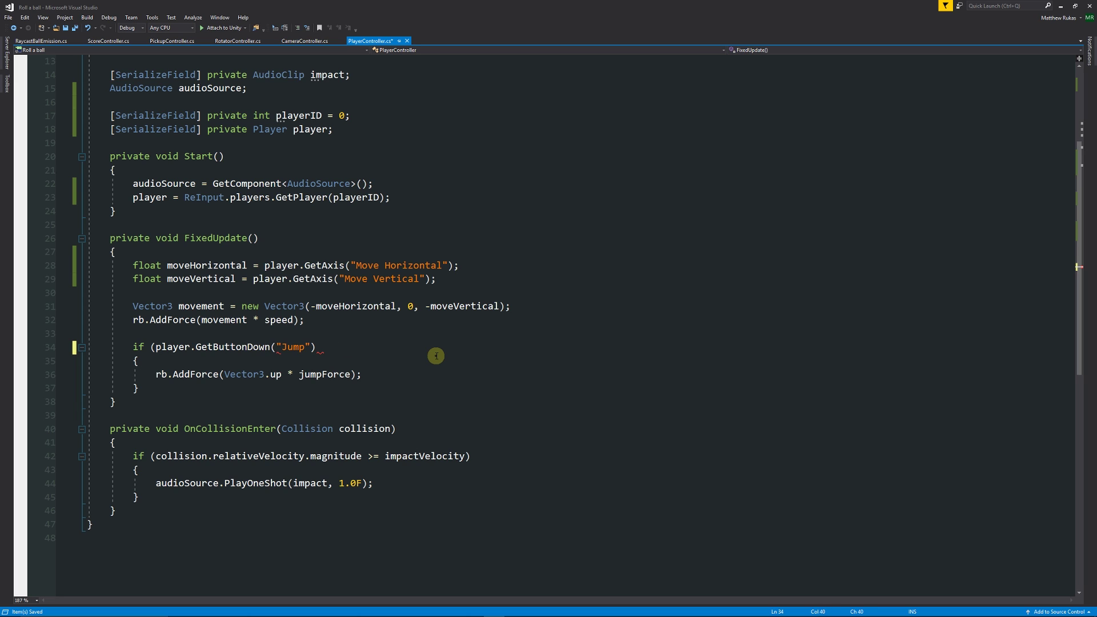
{"action": "key", "text": "ctrl+s"}
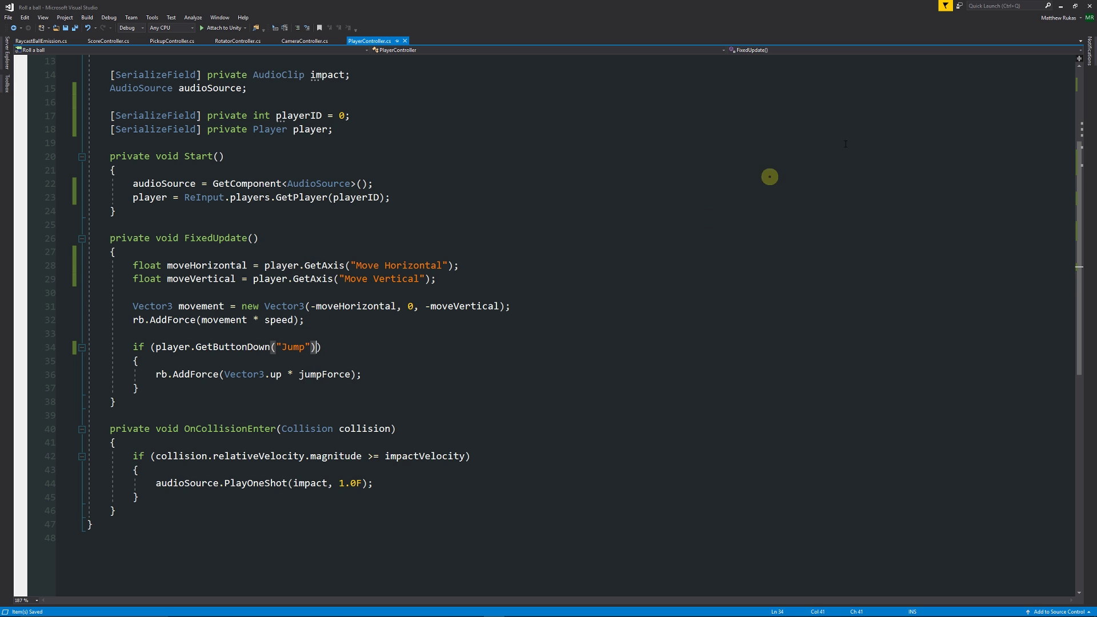
- Switch back to Unity and play-test rolling the ball around the NeonSphere scene and jumping, ending with play mode stopped
{"action": "left_click", "coordinate": [1061, 4]}
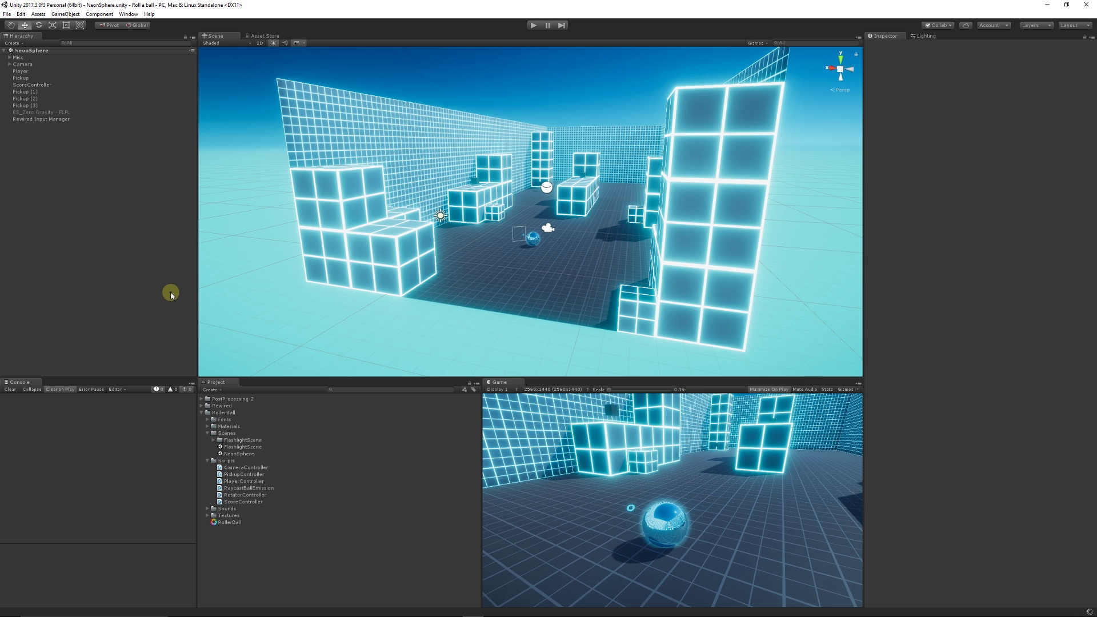
{"action": "left_click", "coordinate": [534, 27]}
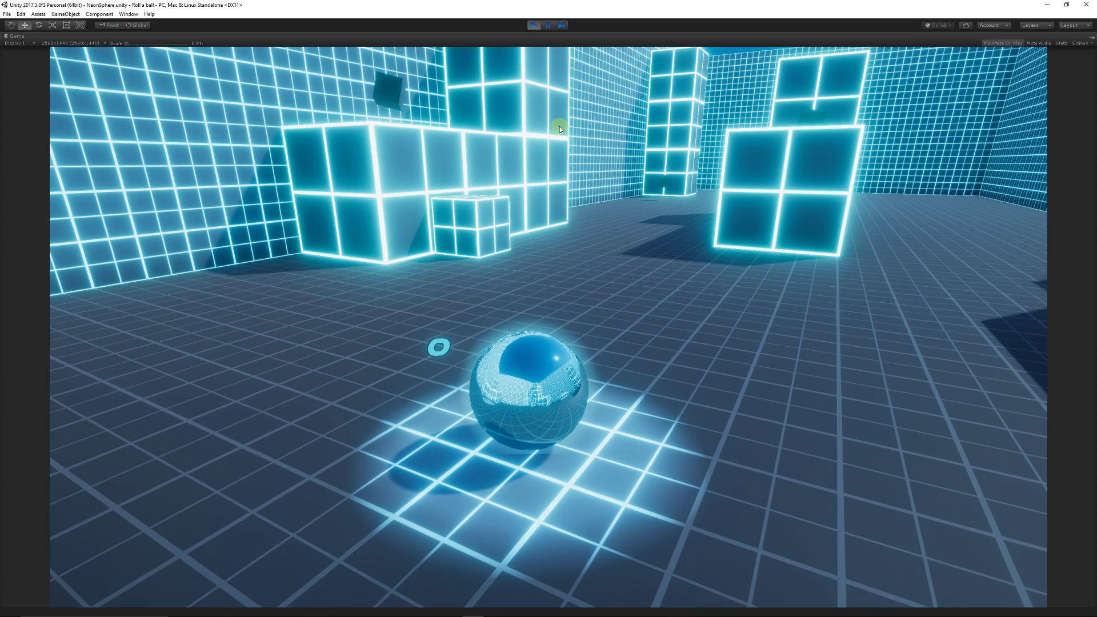
{"action": "key", "text": "w"}
{"action": "key", "text": "d"}
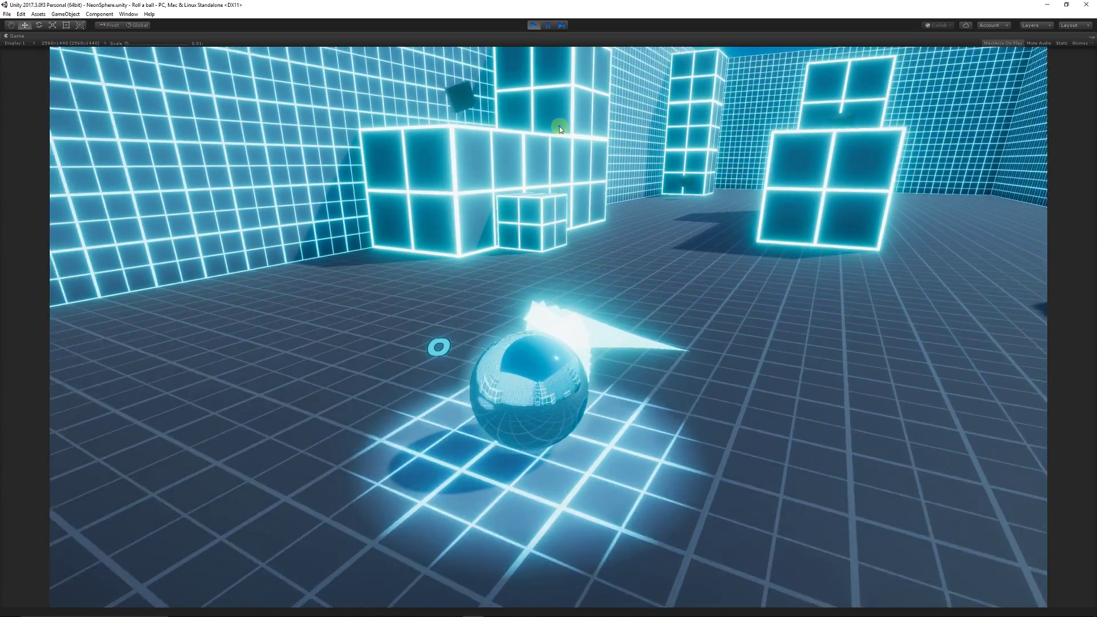
{"action": "key", "text": "a"}
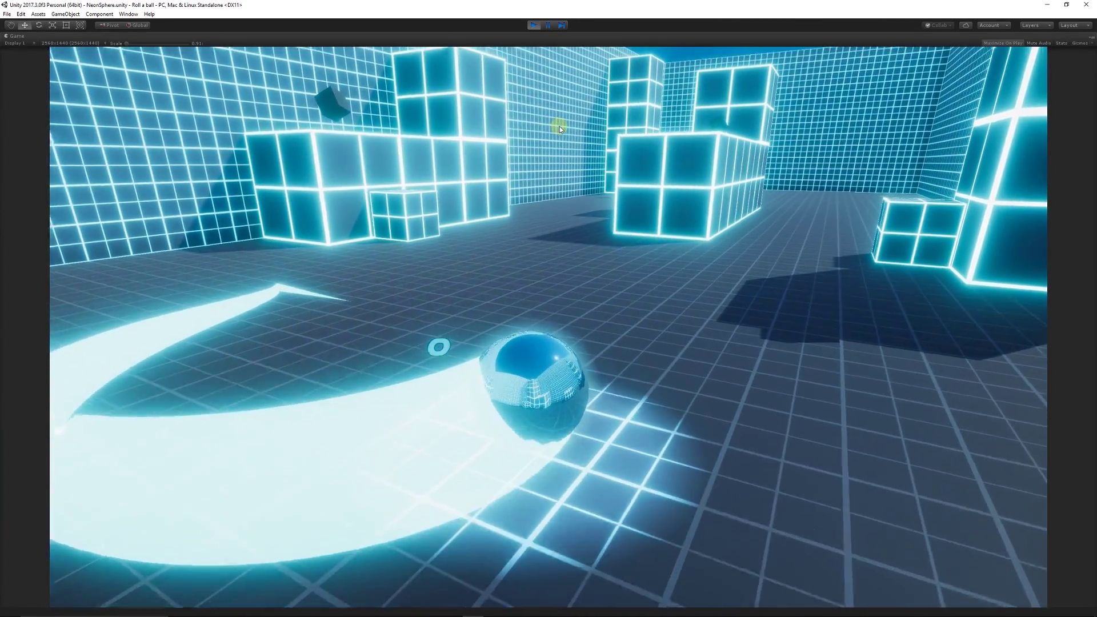
{"action": "key", "text": "a"}
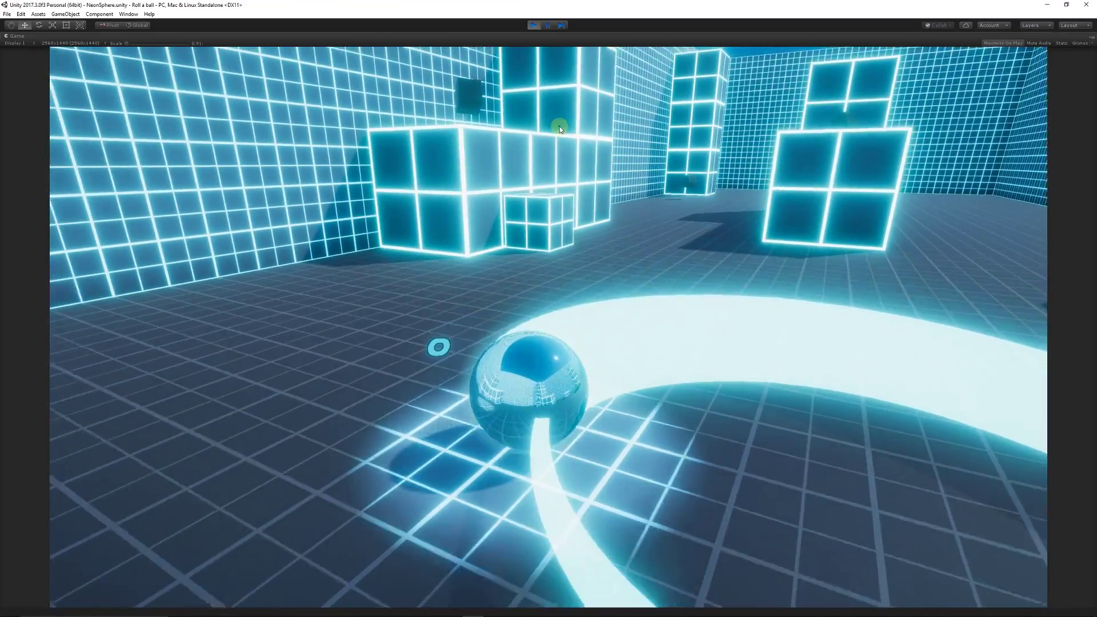
{"action": "key", "text": "a"}
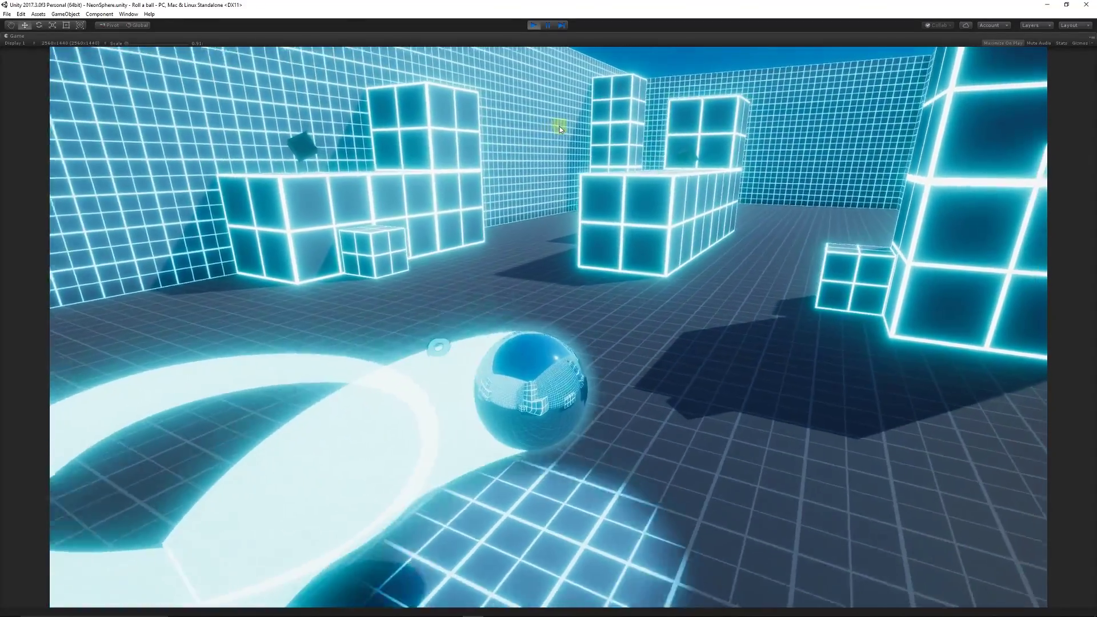
{"action": "key", "text": "a"}
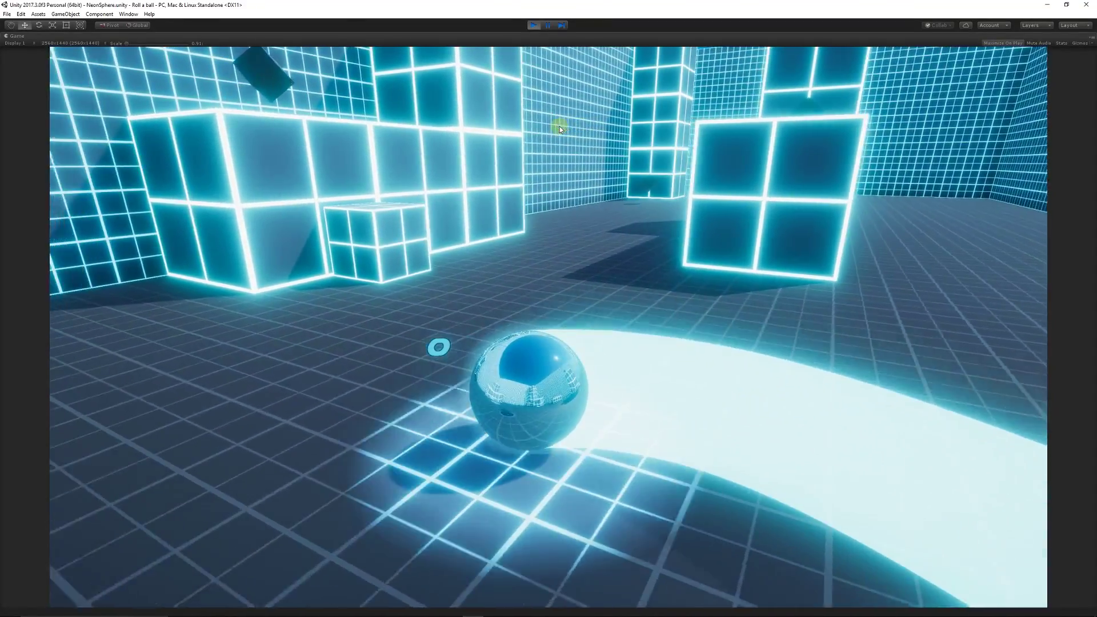
{"action": "key", "text": "a"}
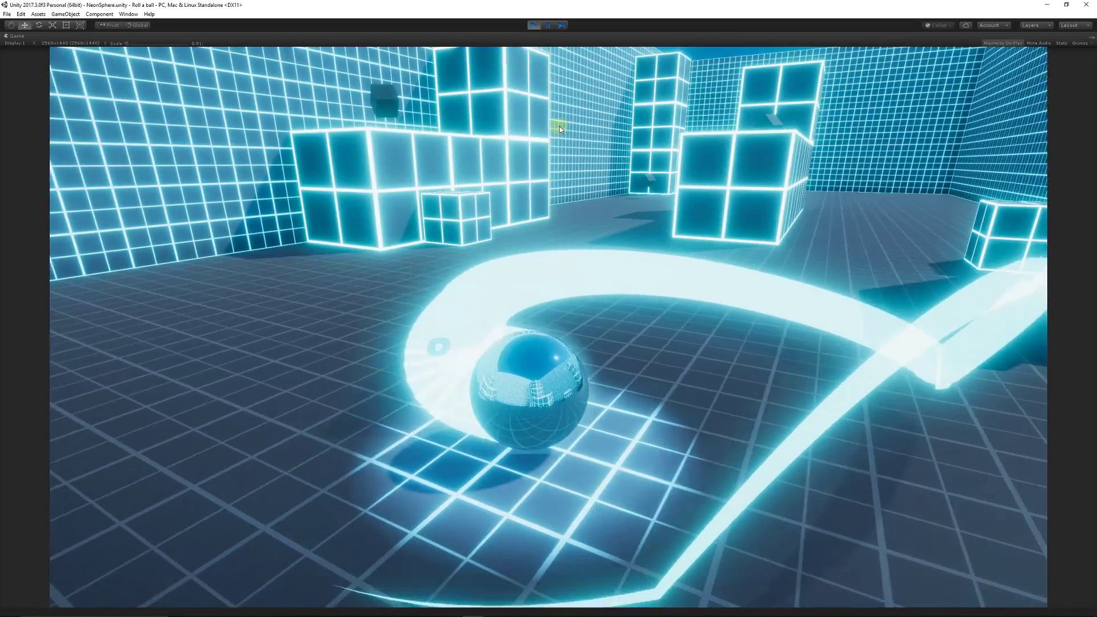
{"action": "key", "text": "a"}
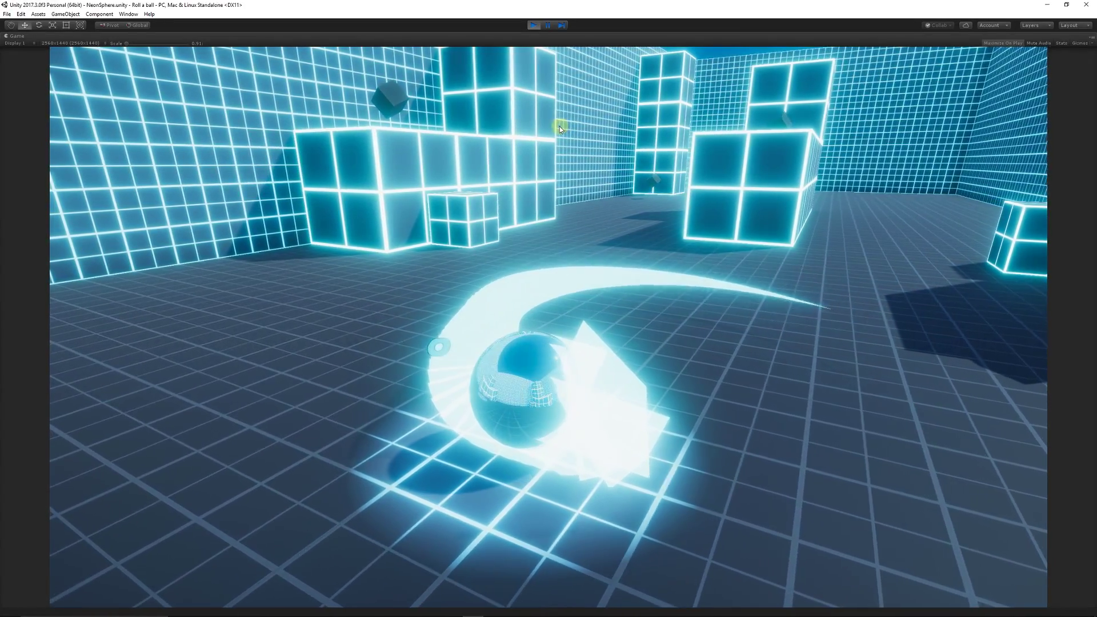
{"action": "key", "text": "a"}
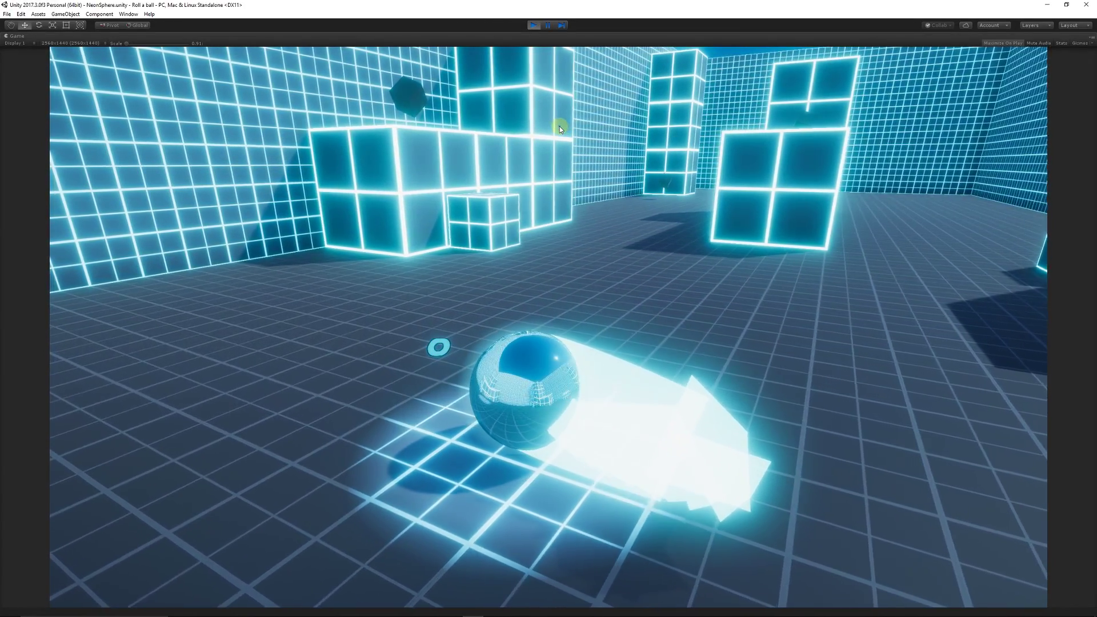
{"action": "key", "text": "a"}
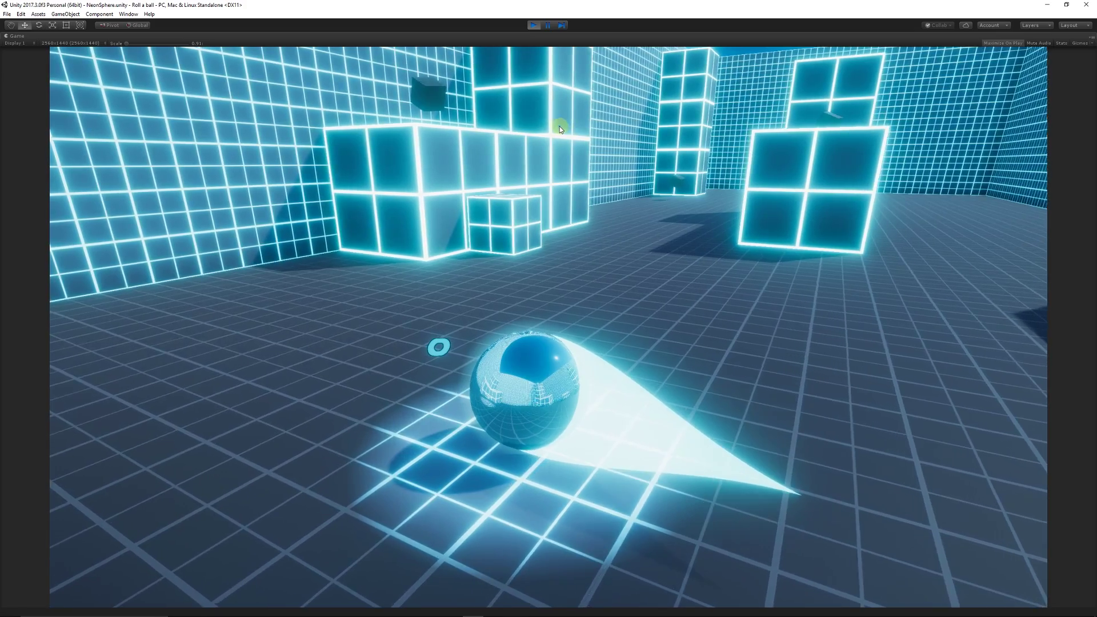
{"action": "key", "text": "d"}
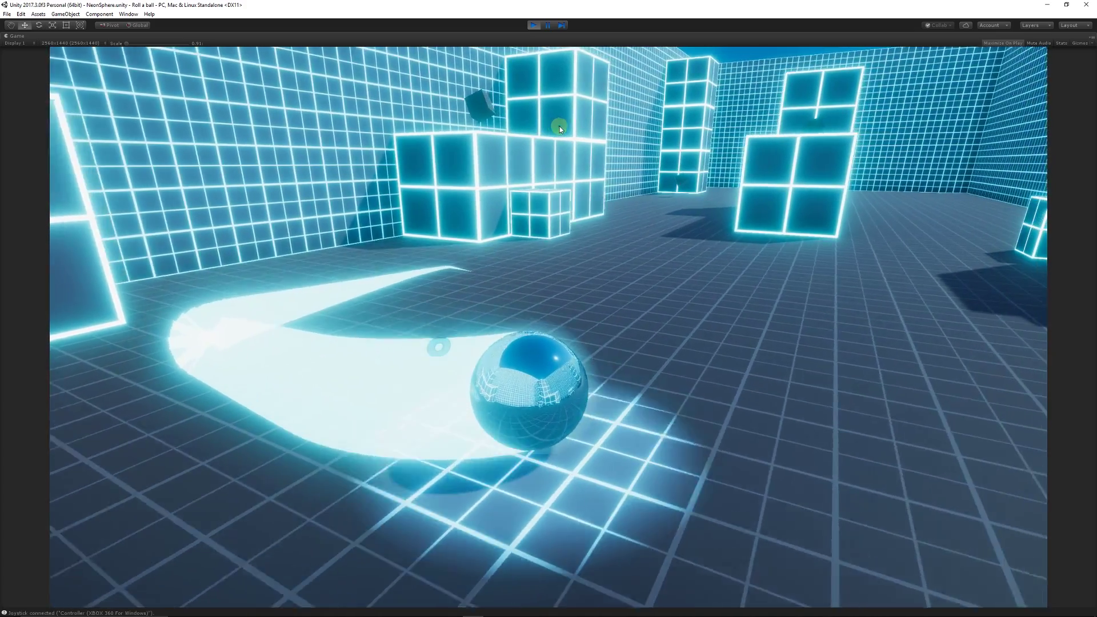
{"action": "key", "text": "a"}
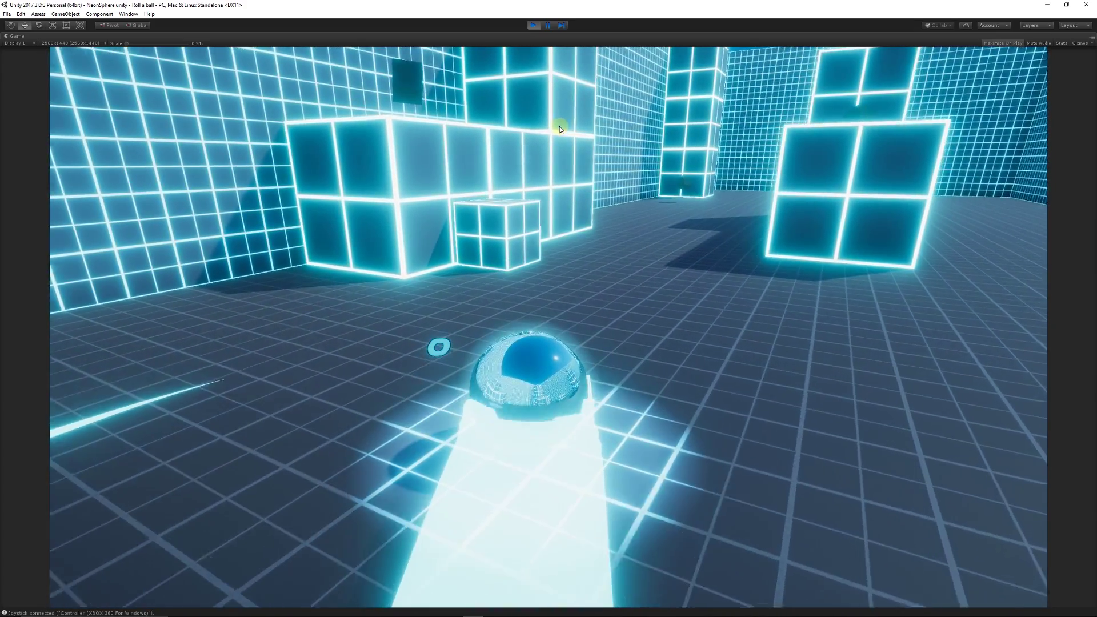
{"action": "key", "text": "d"}
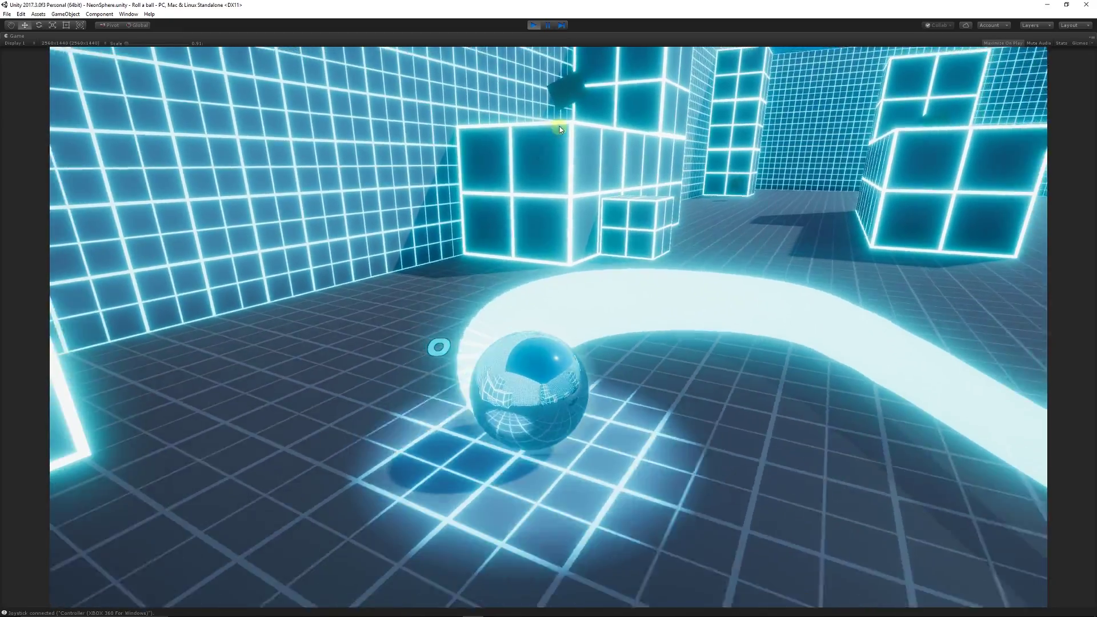
{"action": "key", "text": "w"}
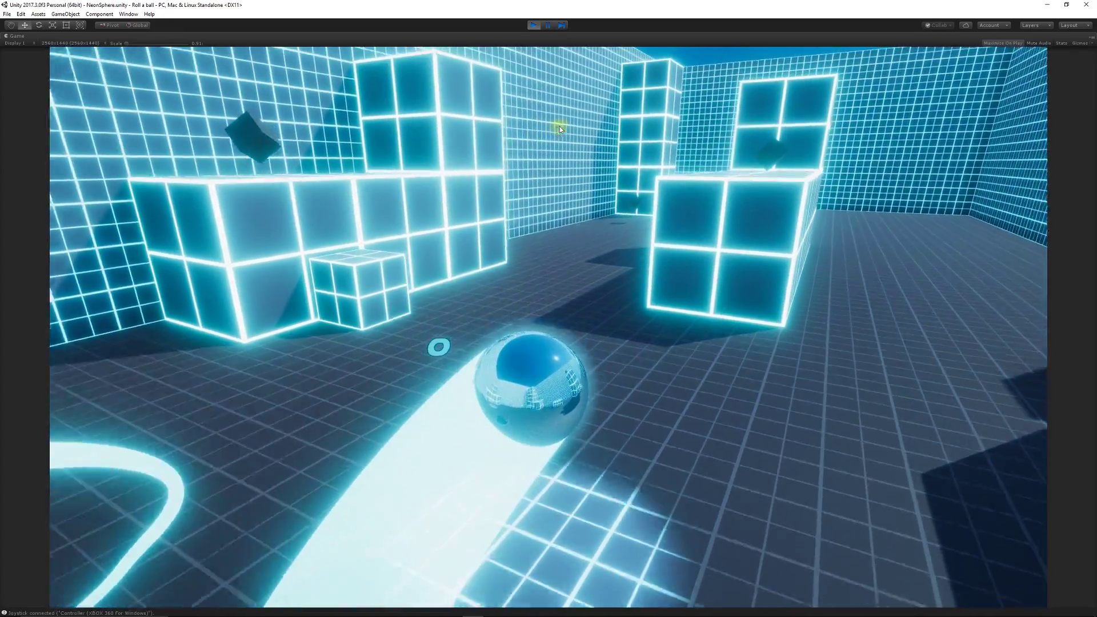
{"action": "key", "text": "w"}
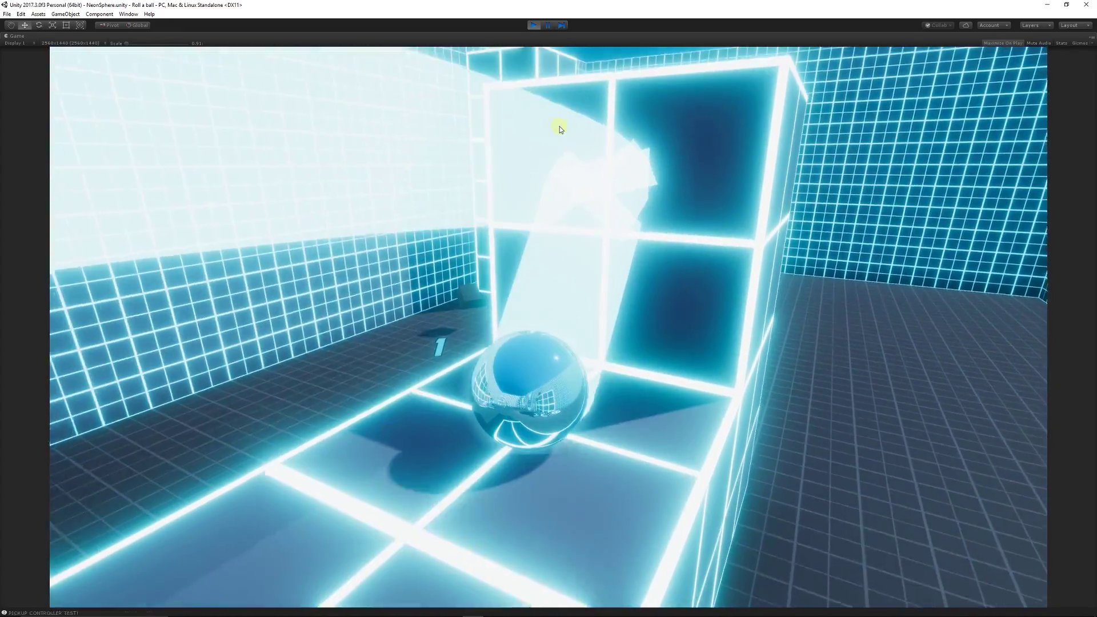
{"action": "key", "text": "w"}
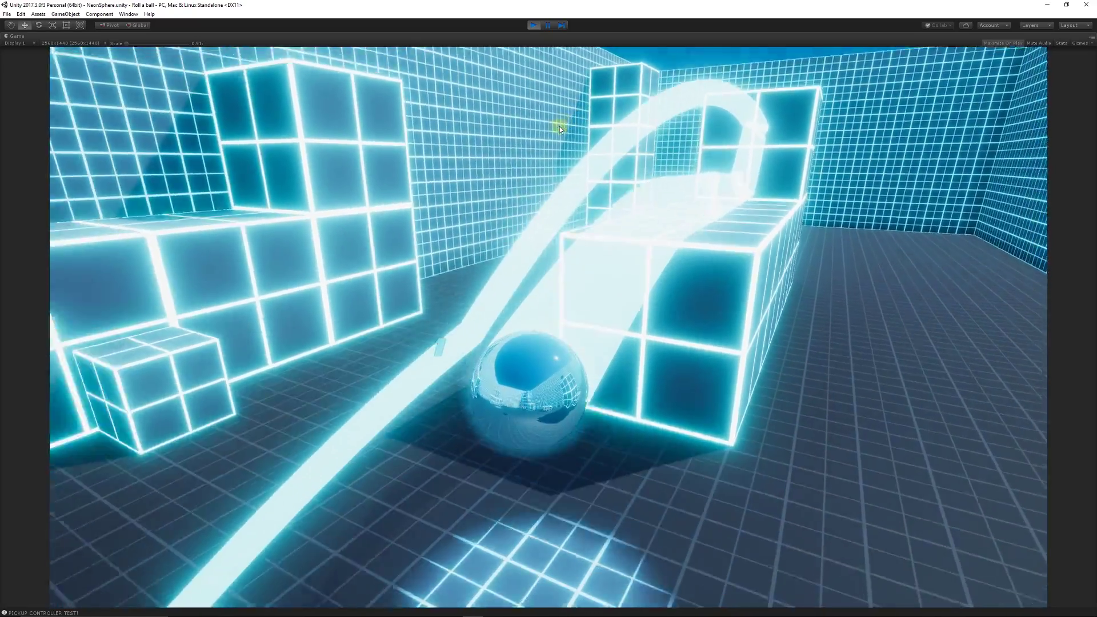
{"action": "key", "text": "w"}
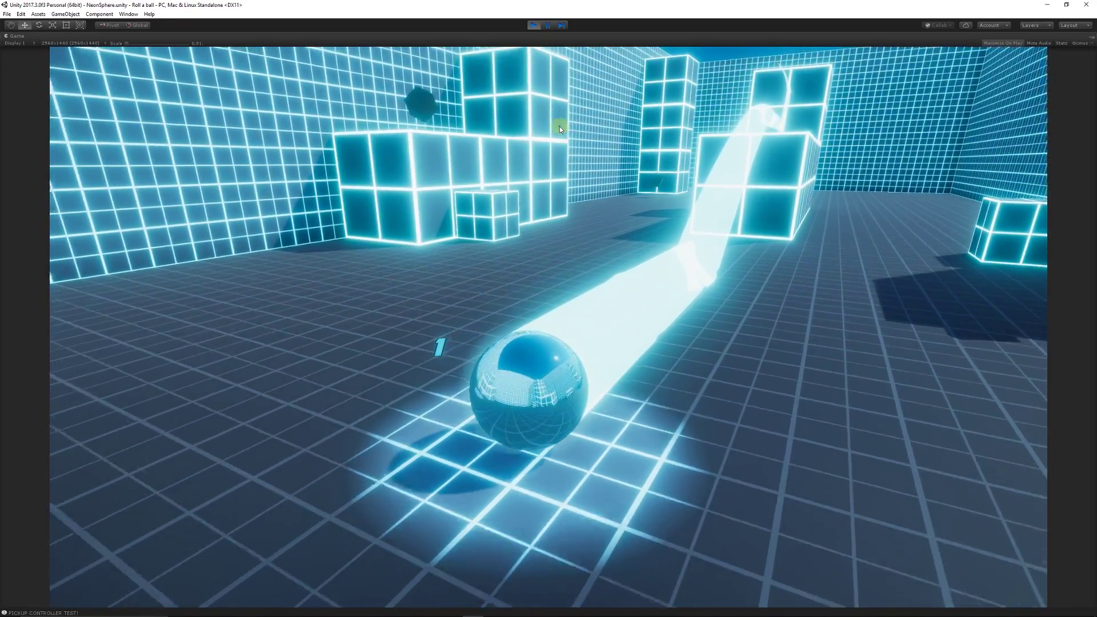
{"action": "key", "text": "w"}
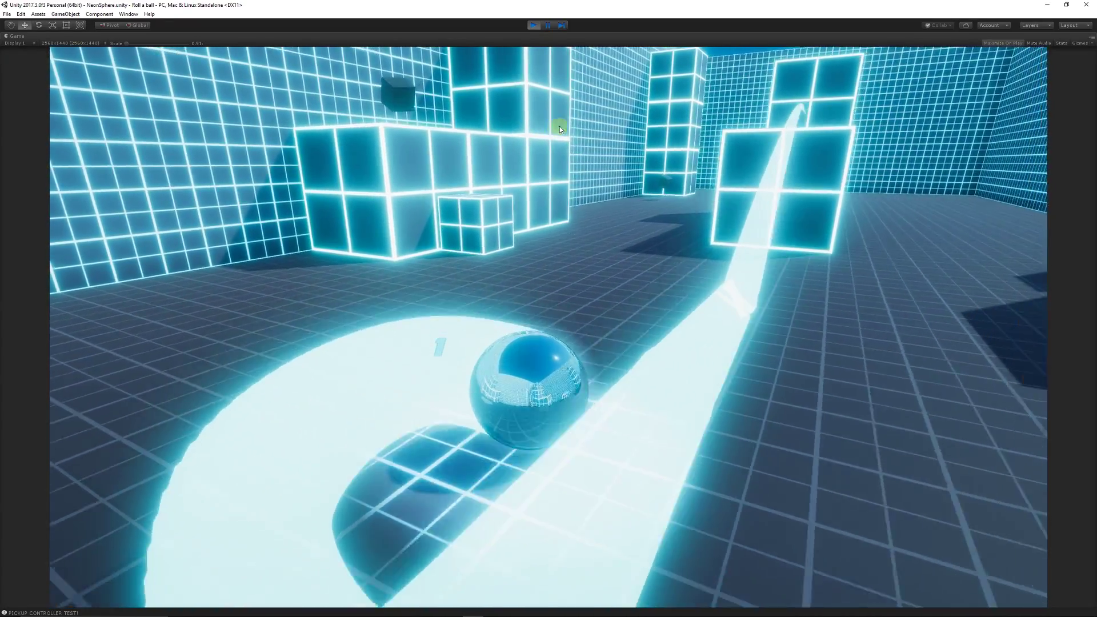
{"action": "key", "text": "w"}
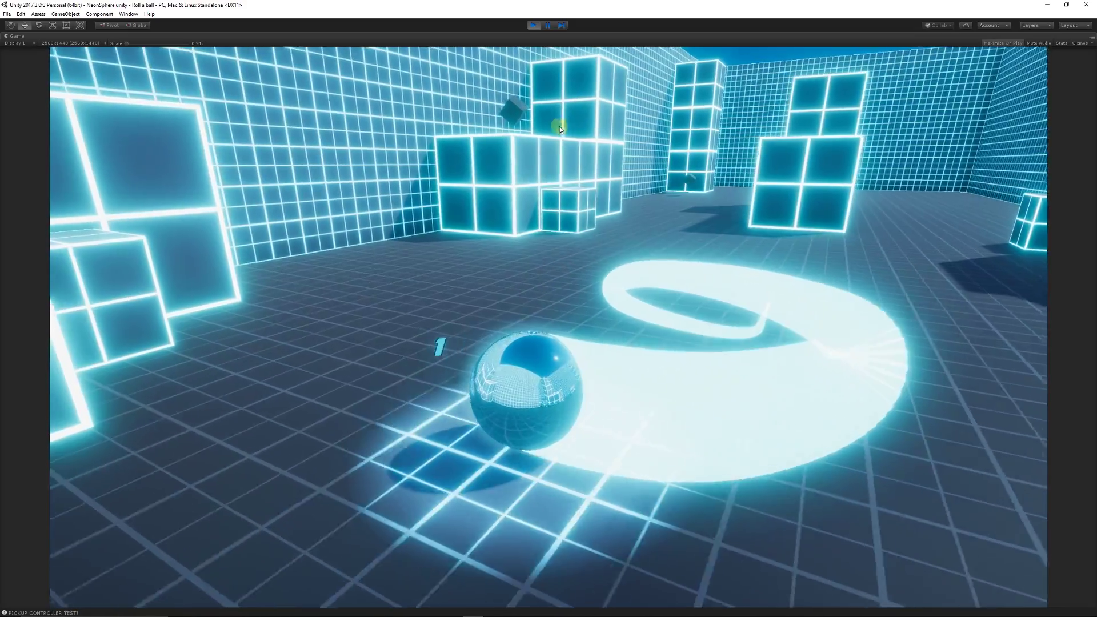
{"action": "key", "text": "w"}
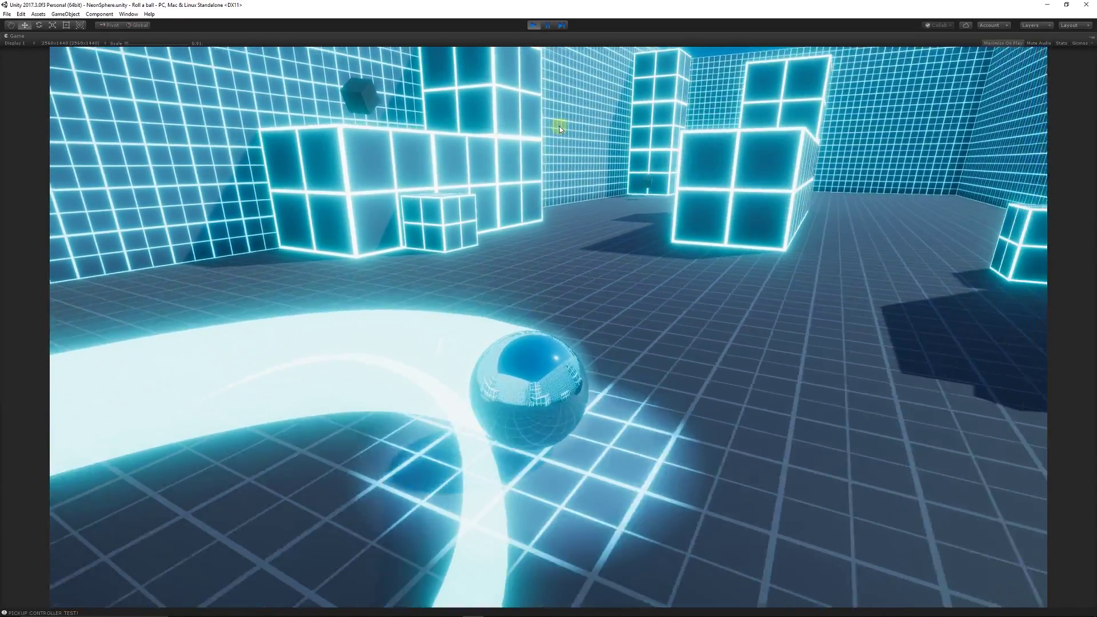
{"action": "key", "text": "w"}
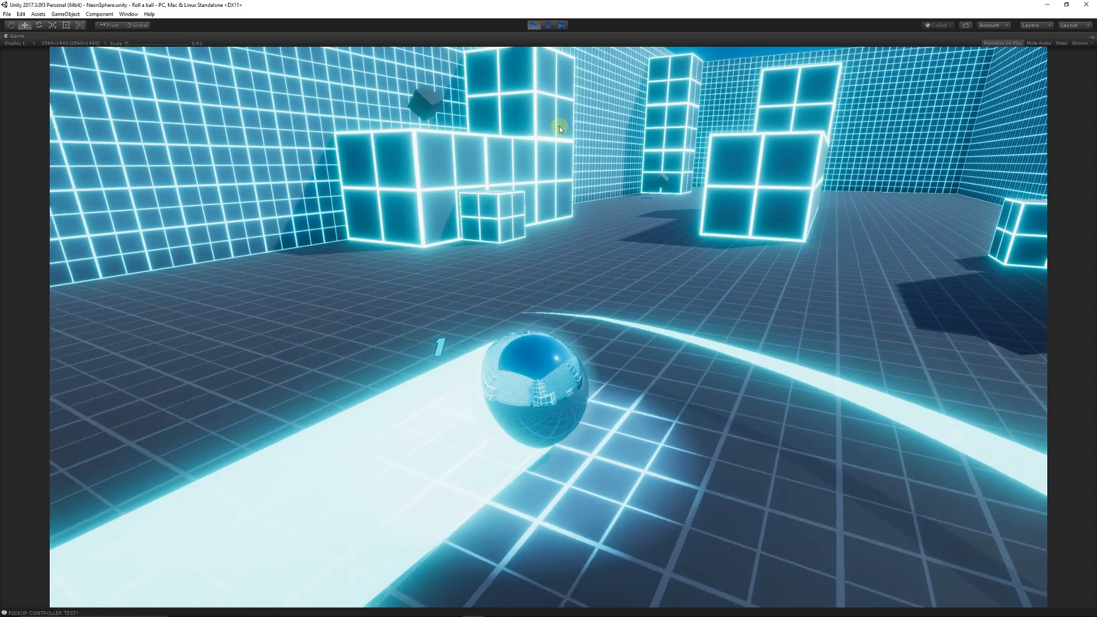
{"action": "key", "text": "ctrl+p"}
- Select the Rewired Input Manager object in the scene to show its Input Manager component
{"action": "left_click", "coordinate": [47, 120]}
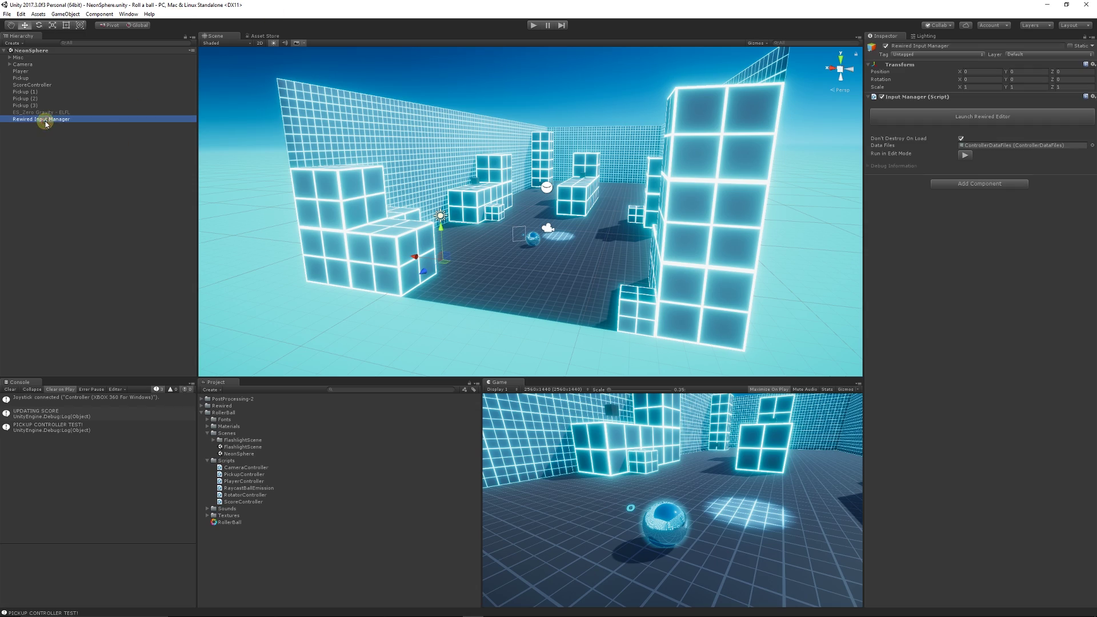